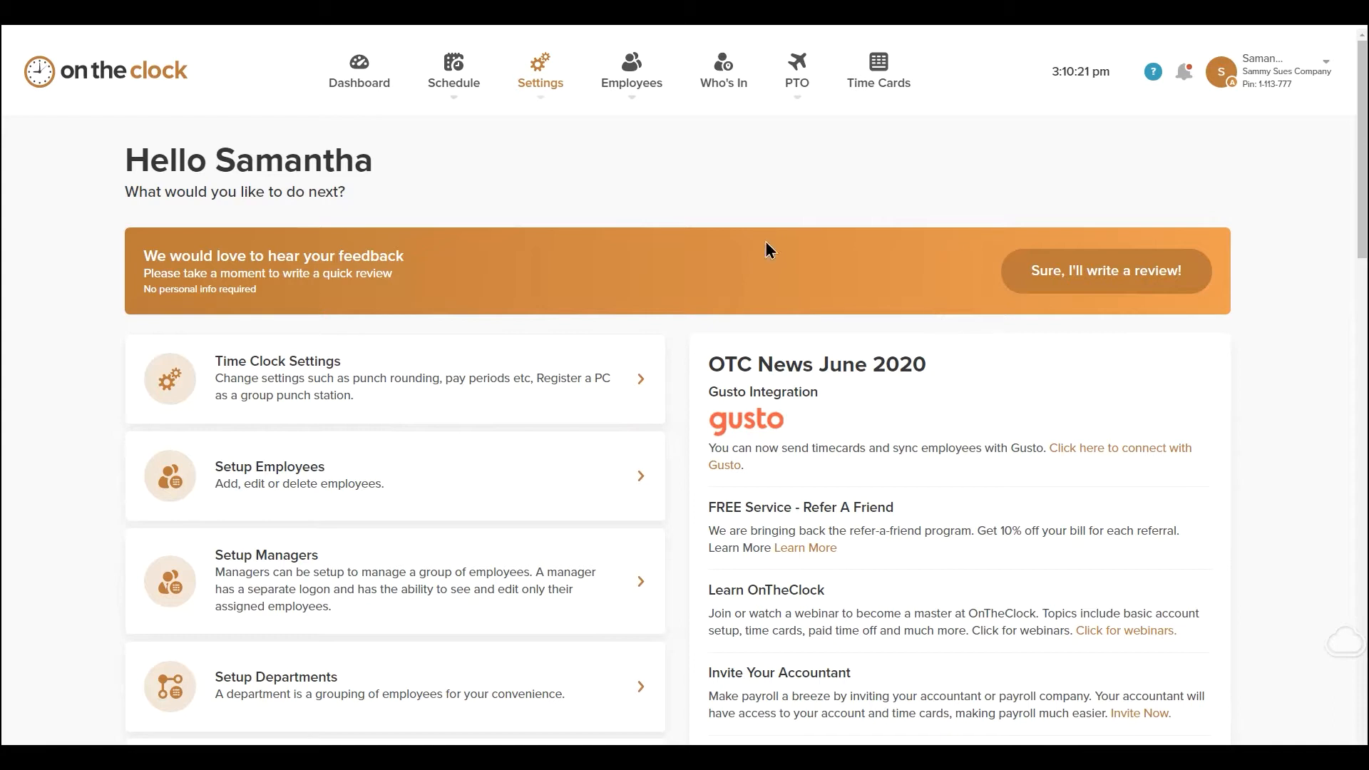
Open the Accountant Dashboard and view the form for creating a client account, closing it without creating one
click(539, 99)
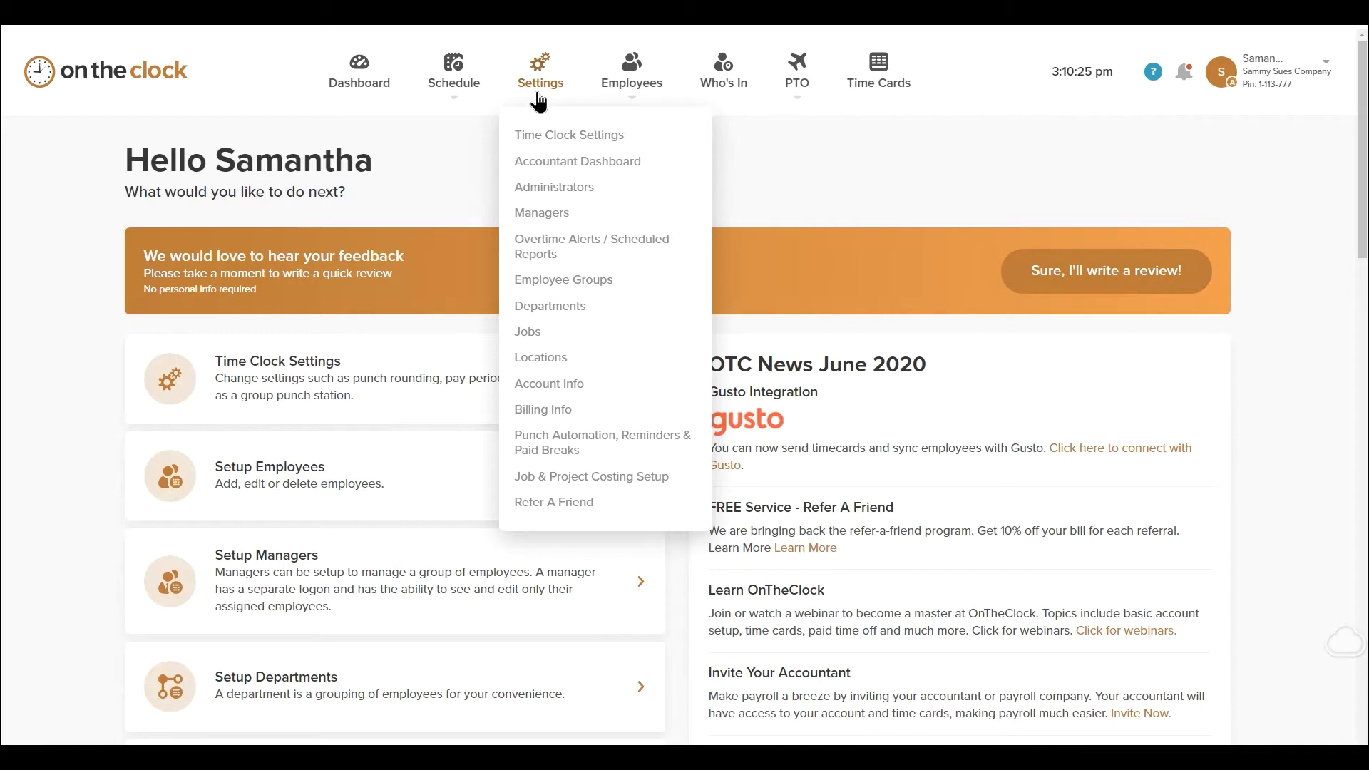
click(568, 161)
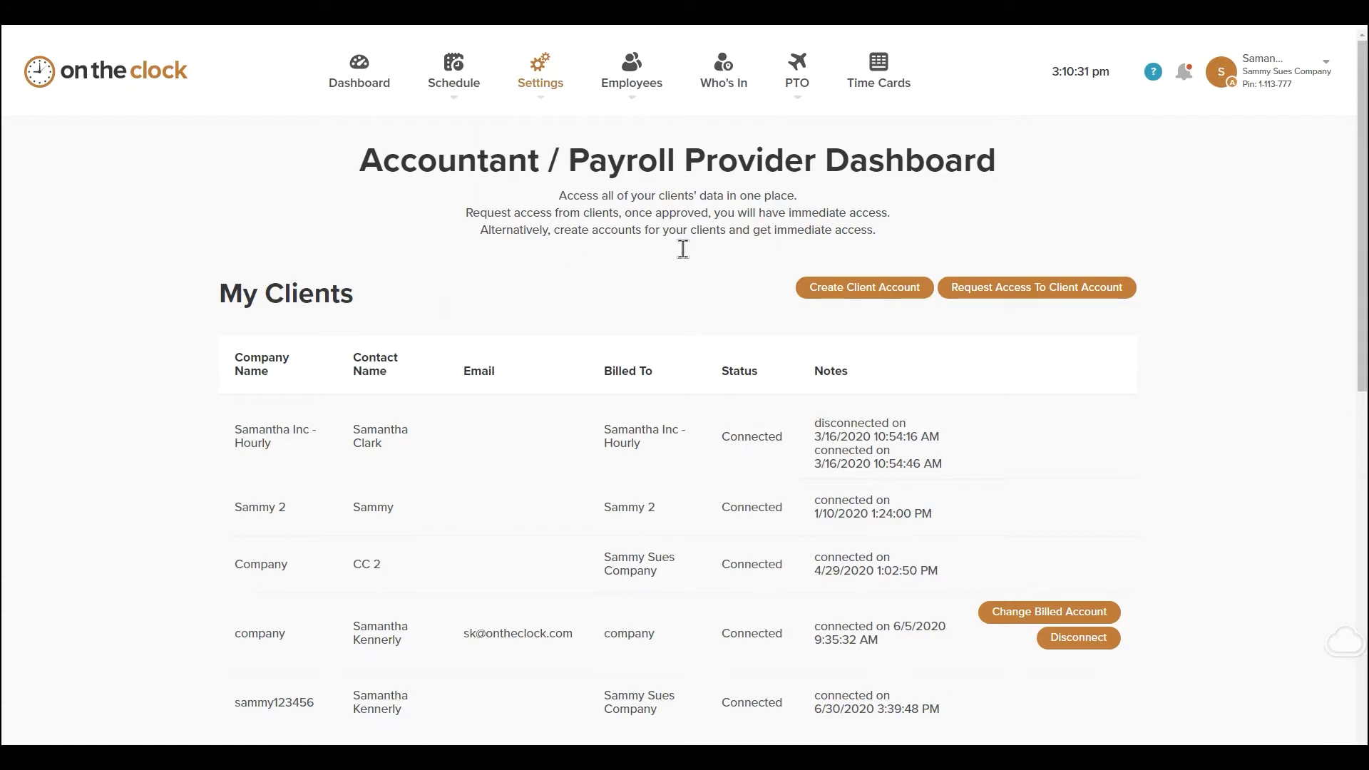
click(859, 288)
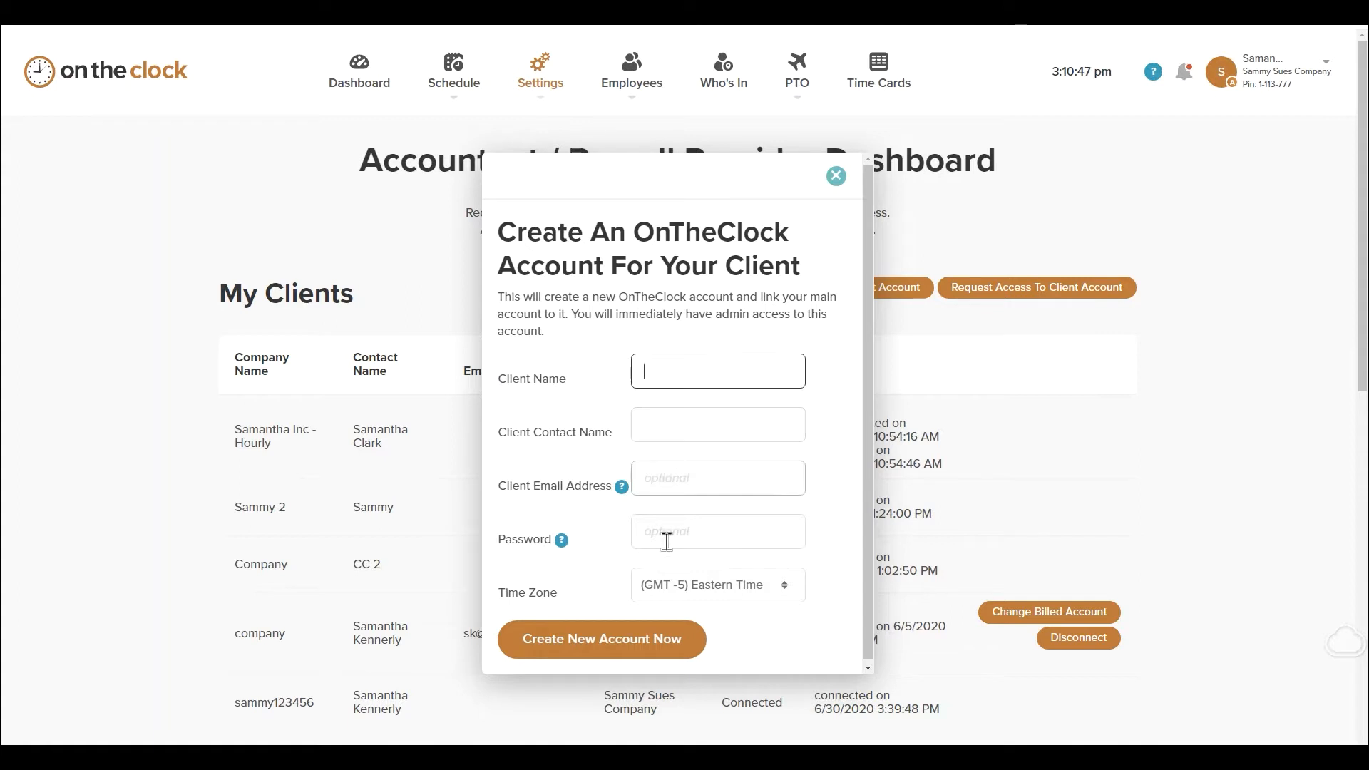
click(837, 177)
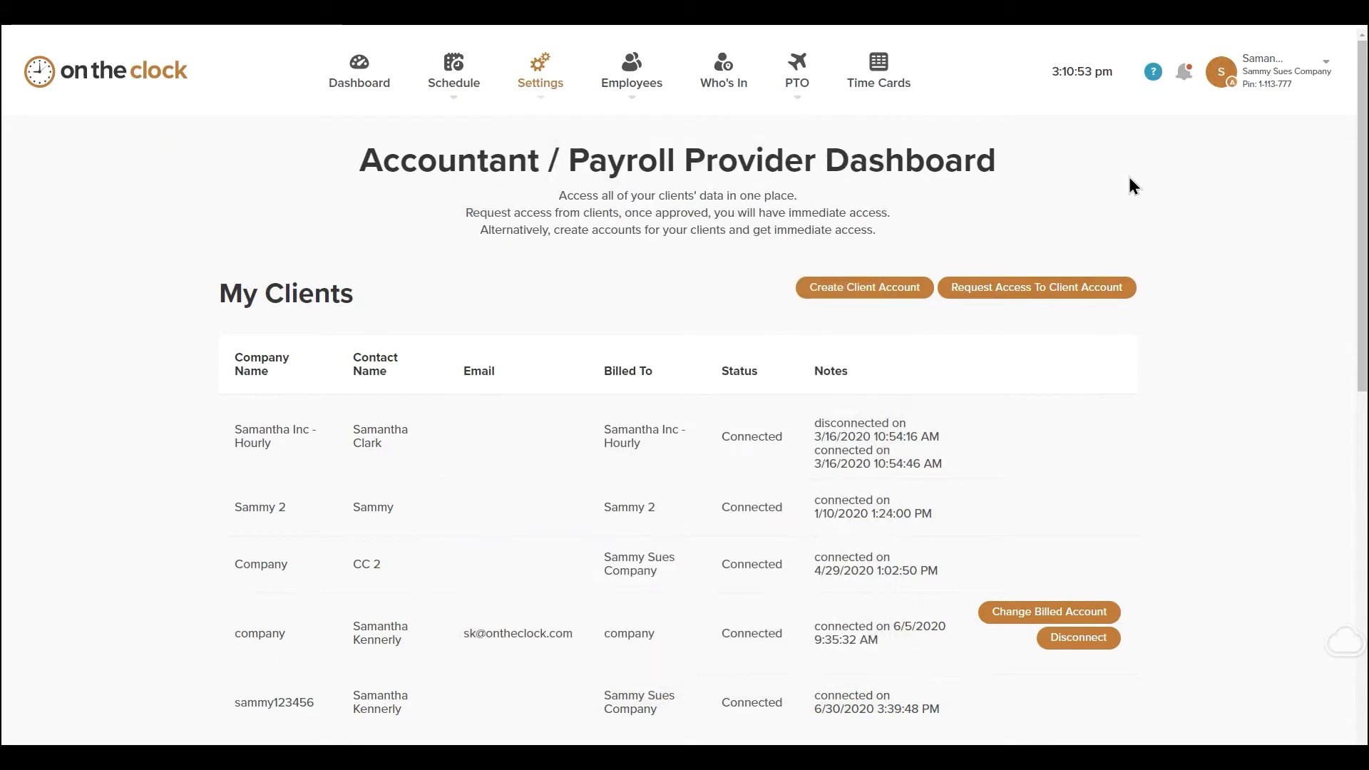
View the form for requesting access to an existing client account and close it without sending a request
click(1023, 294)
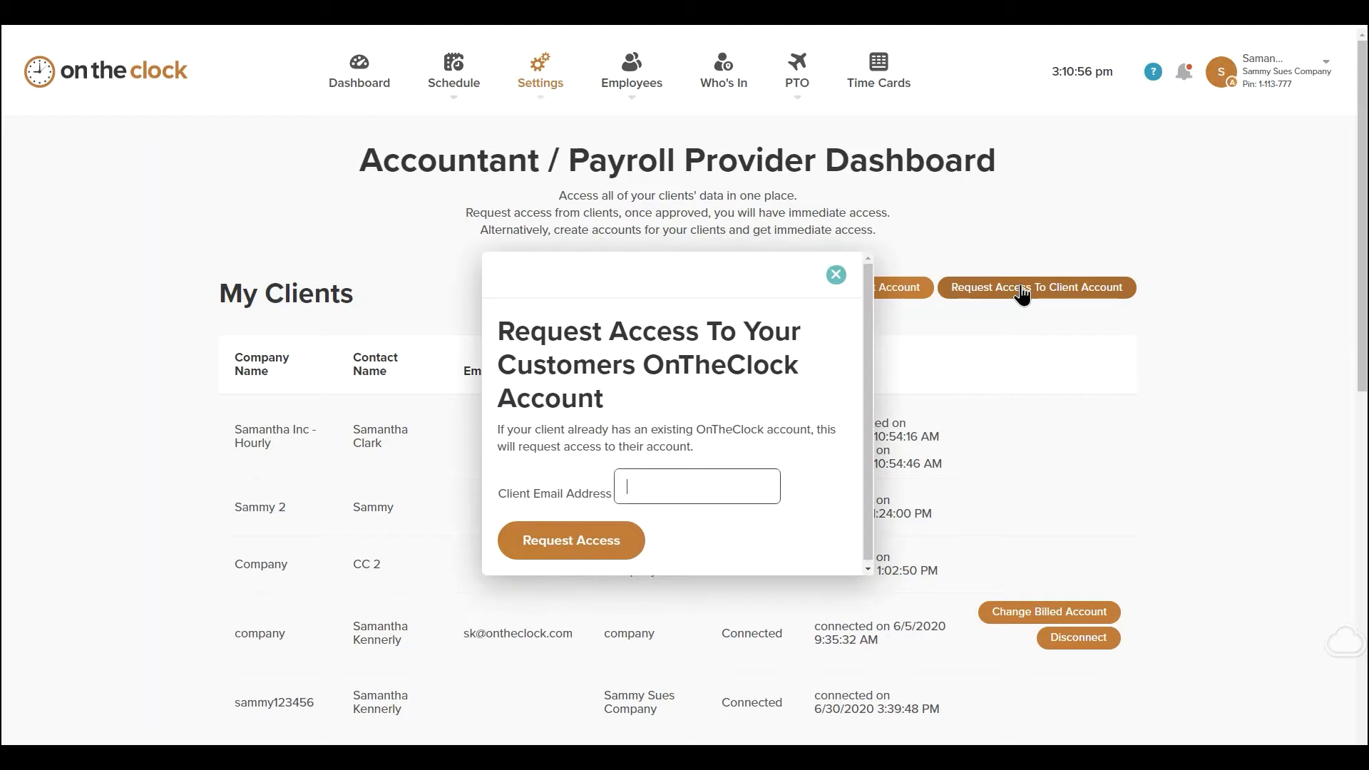
click(632, 485)
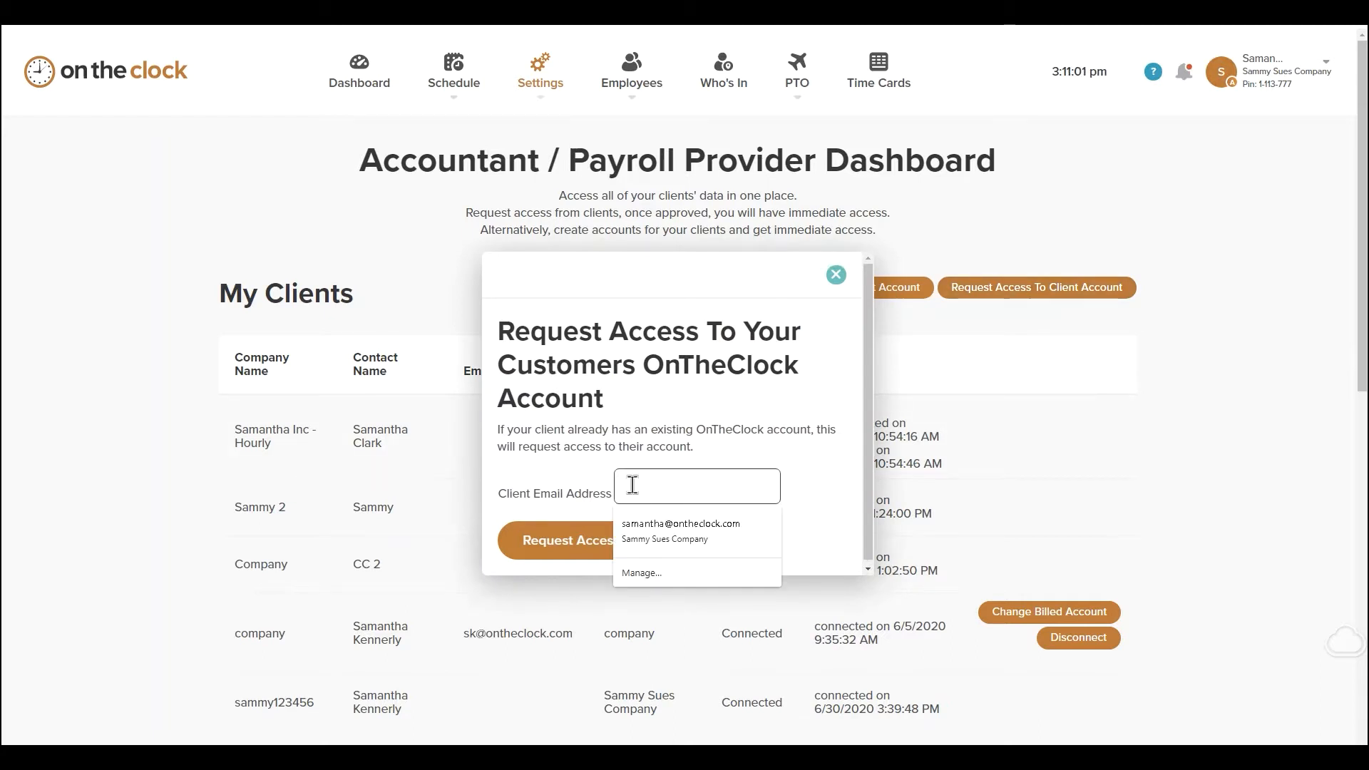
click(710, 426)
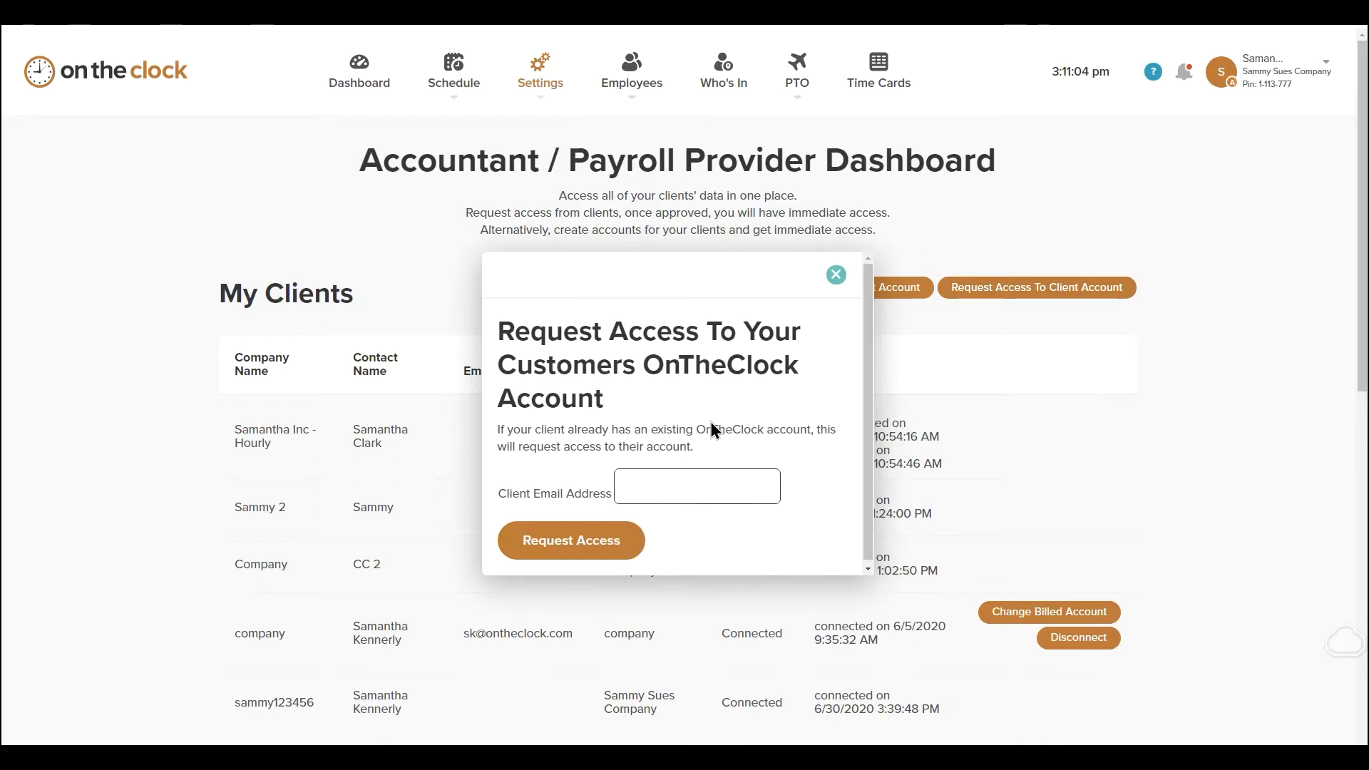
click(835, 276)
Review the My Clients list and switch to the Sammy 2 child account
scroll(568, 263, down, 1)
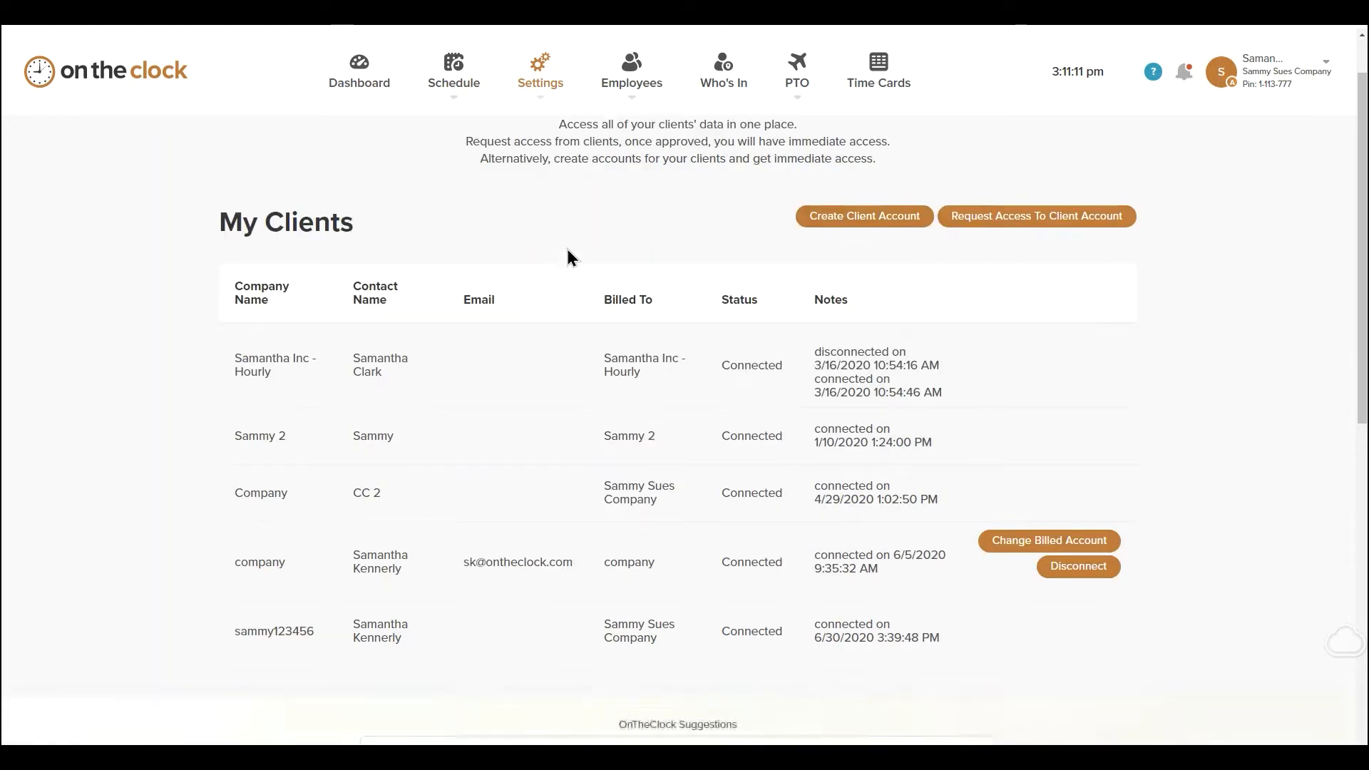
scroll(568, 258, down, 1)
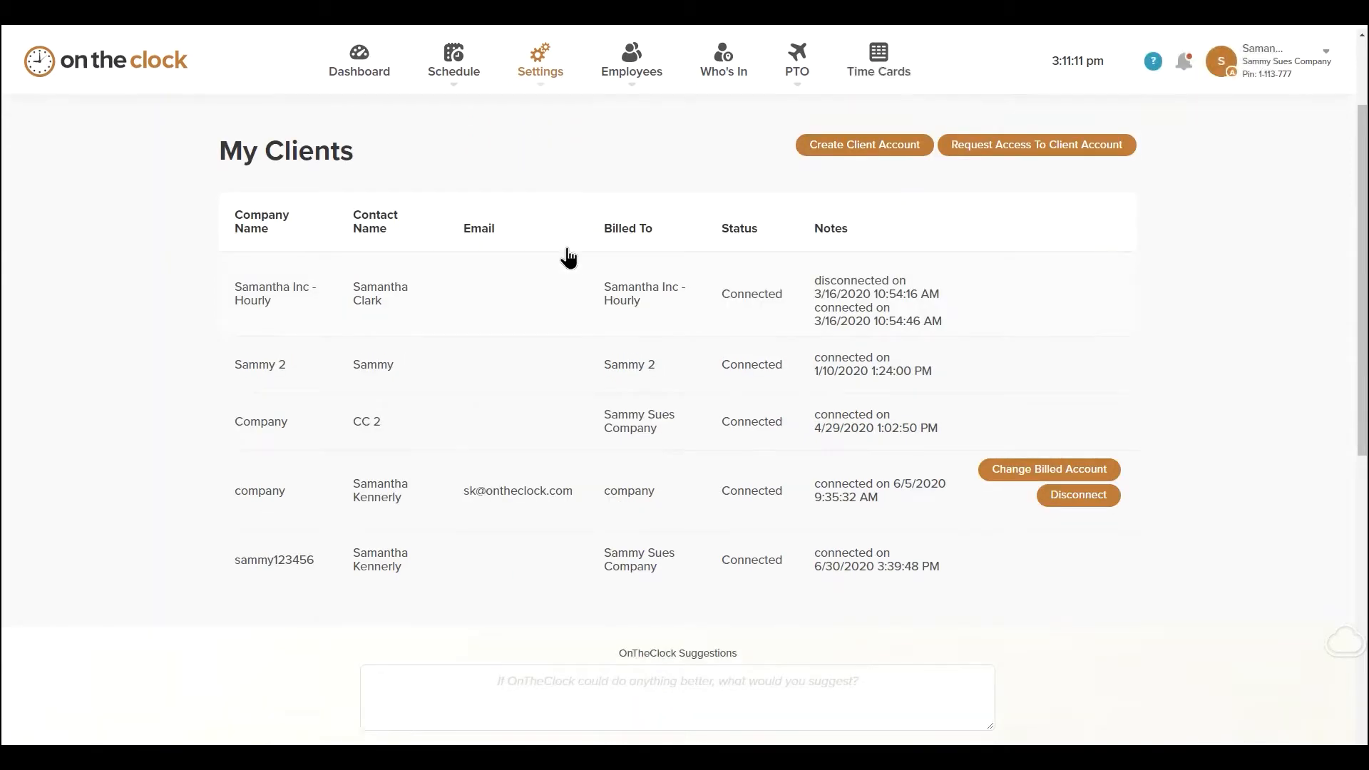
scroll(569, 258, down, 1)
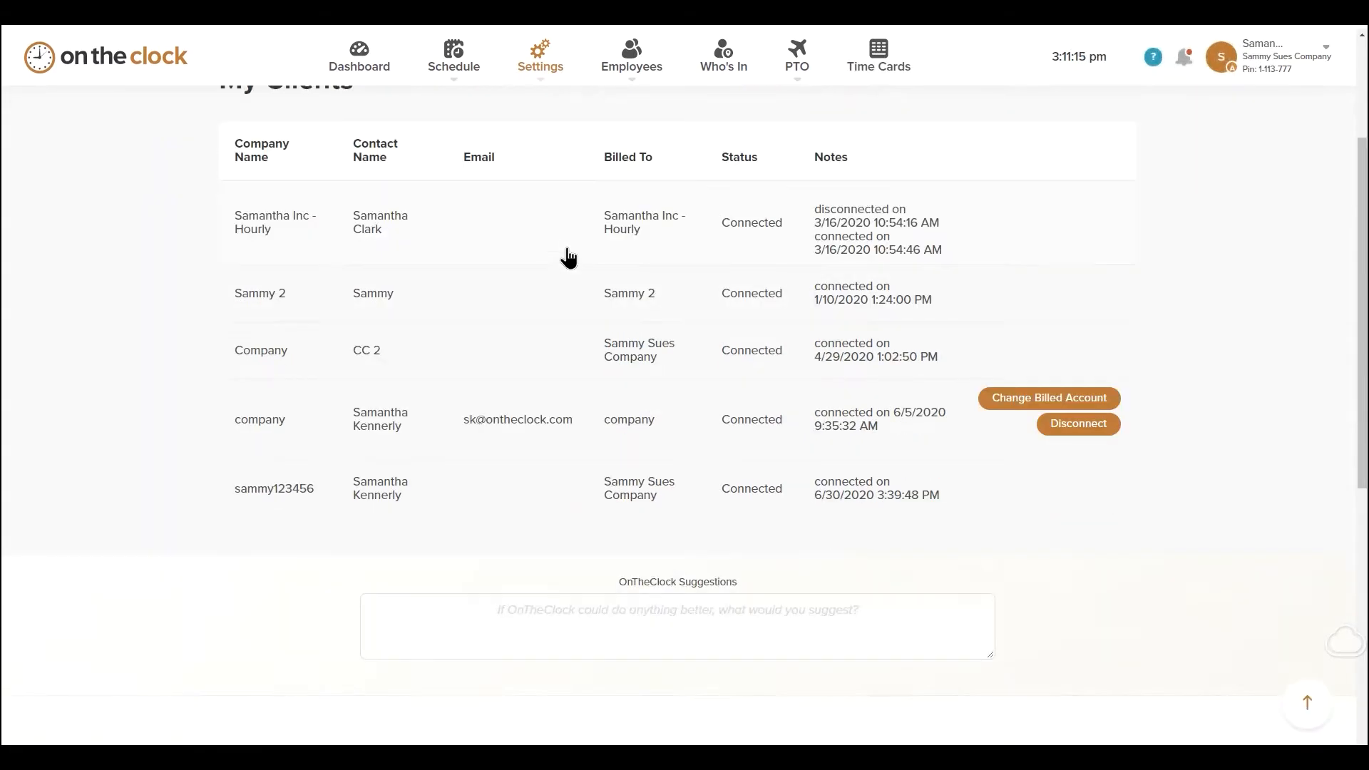
scroll(1151, 238, up, 2)
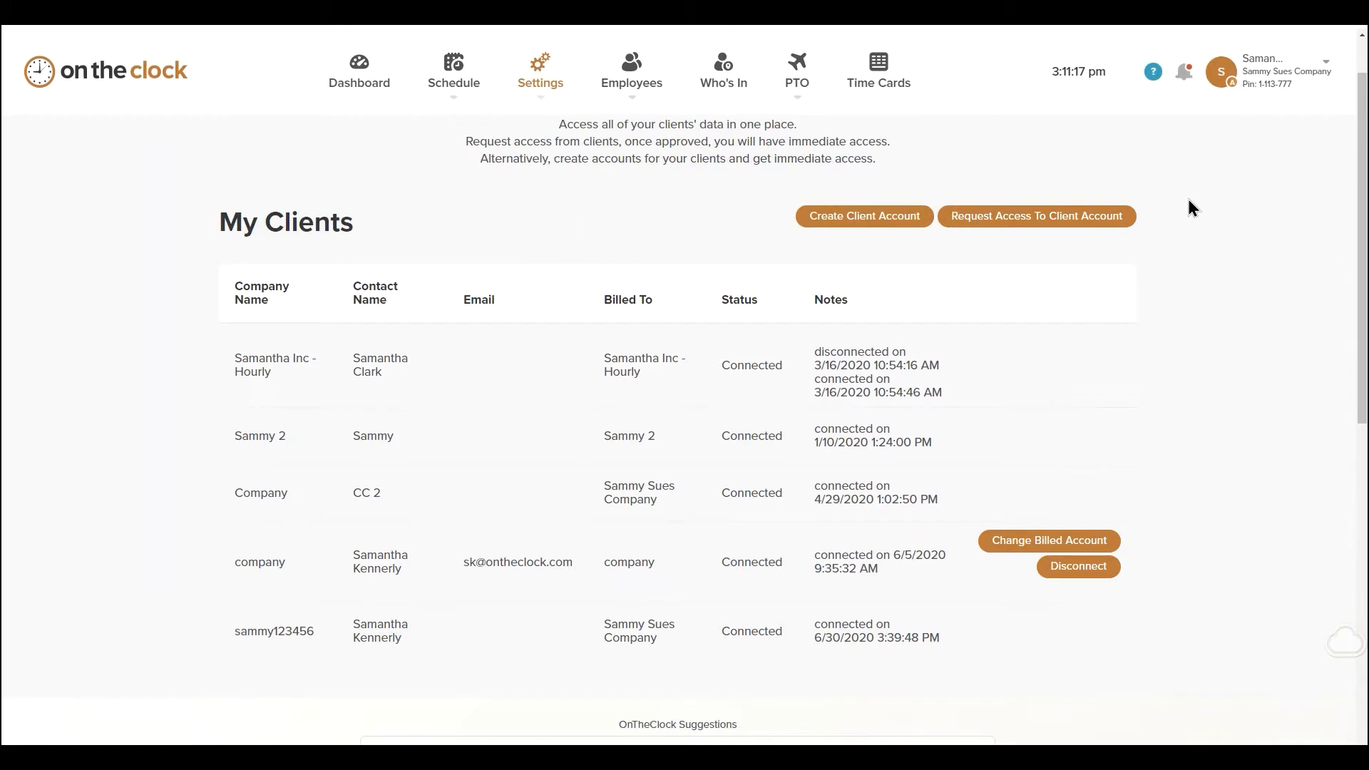
mouse_move(1306, 71)
click(1306, 74)
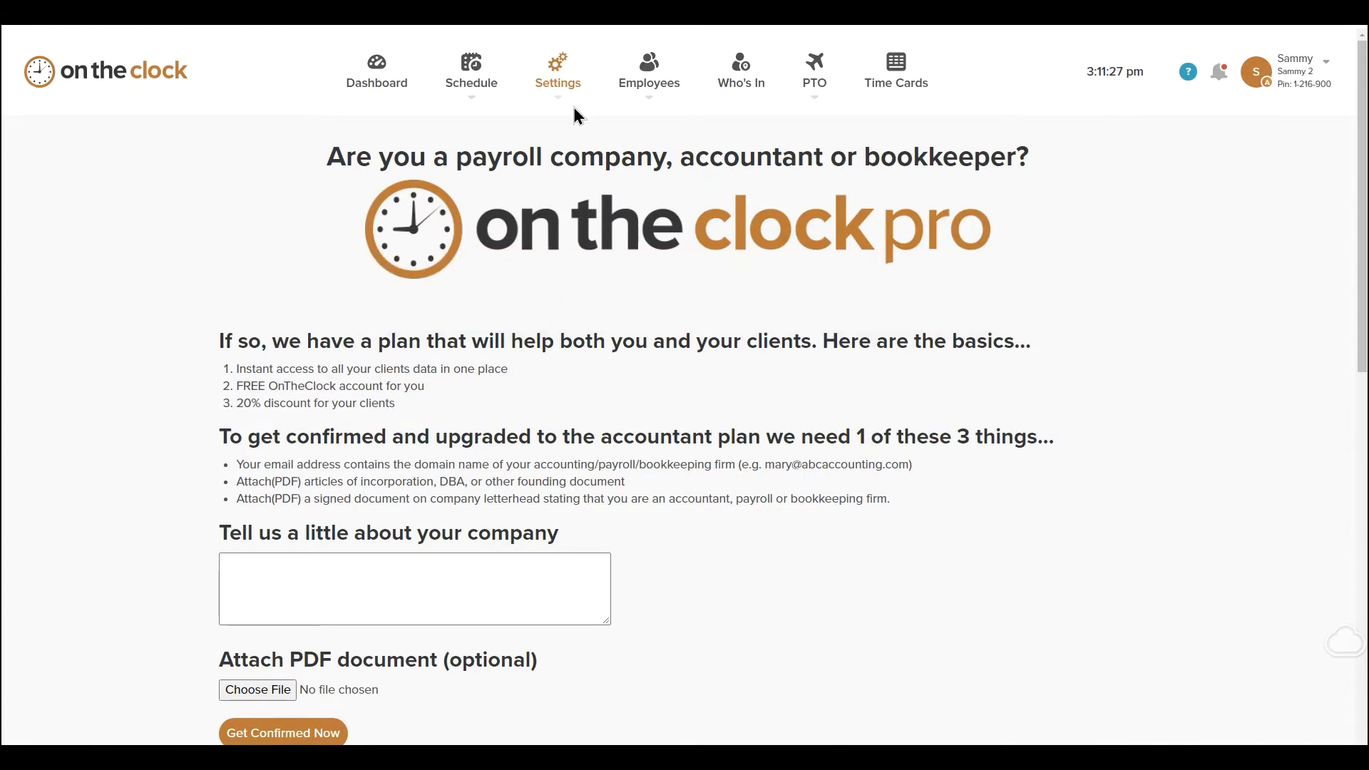
Examine who can access this account in the advanced time clock settings
click(559, 86)
click(560, 135)
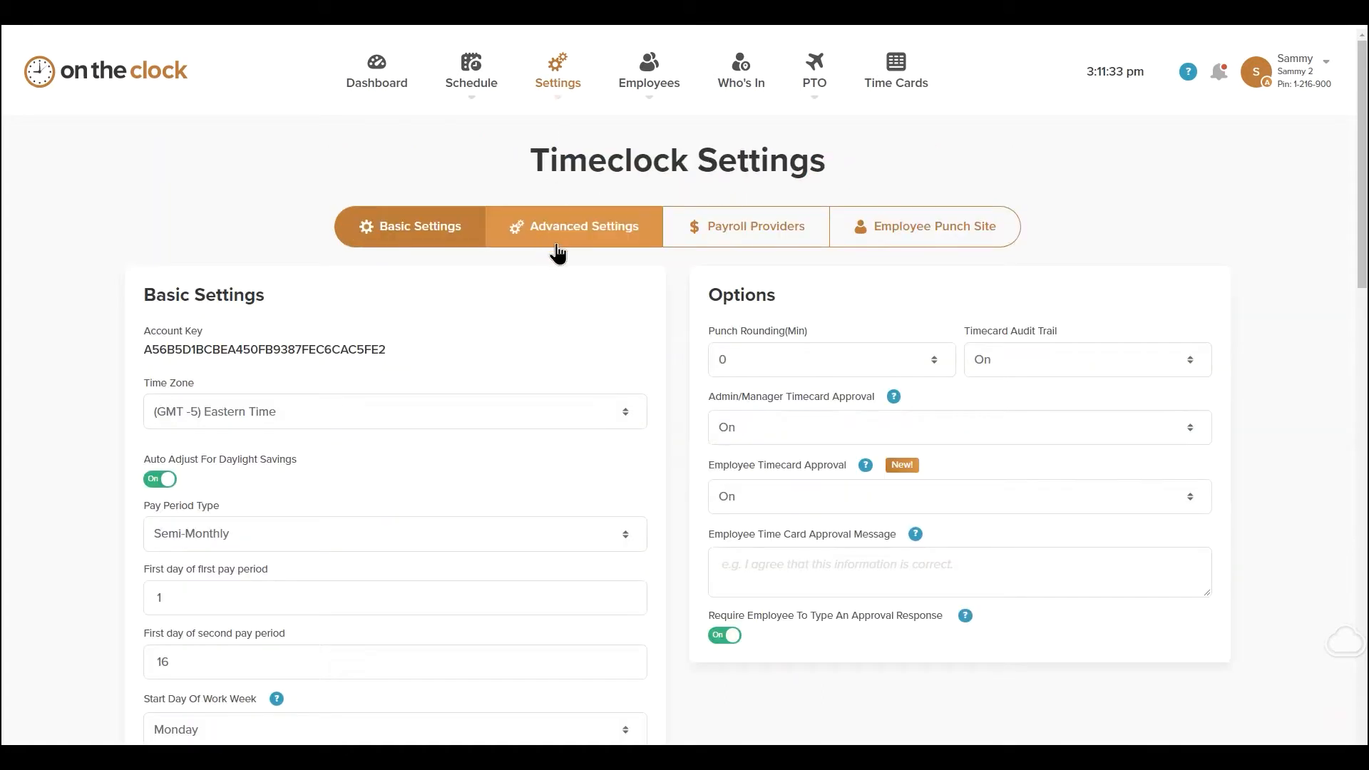
click(626, 234)
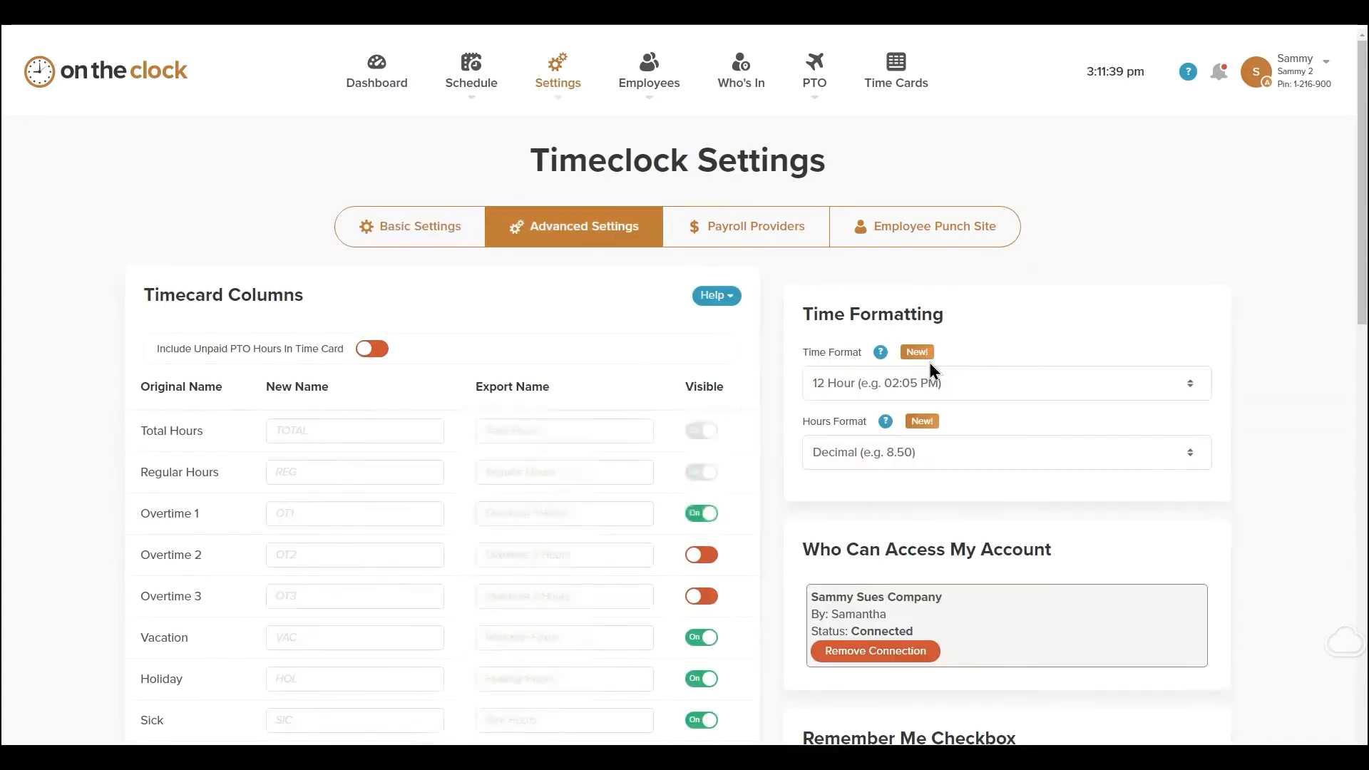
scroll(930, 362, down, 4)
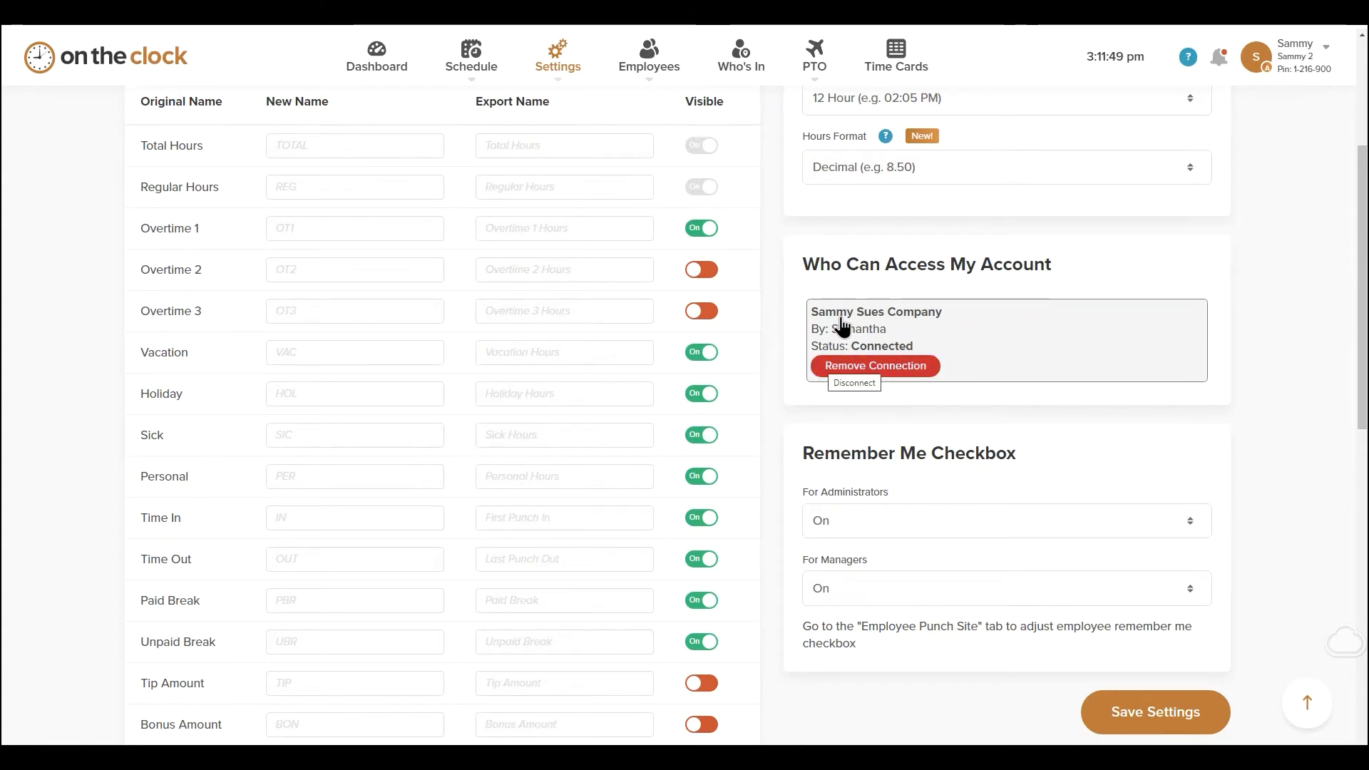
Switch back to the parent account Sammy Sues Company and view its list of child accounts
click(1318, 52)
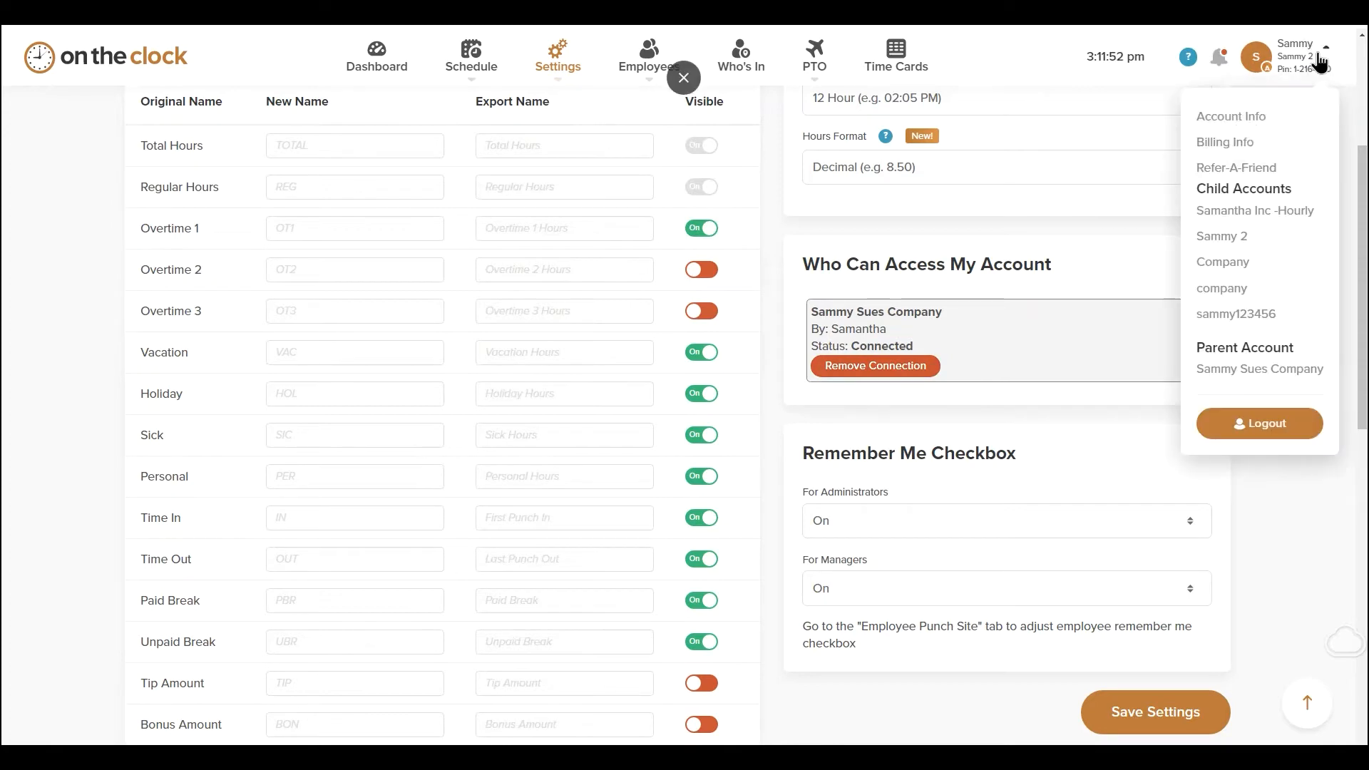
click(1237, 382)
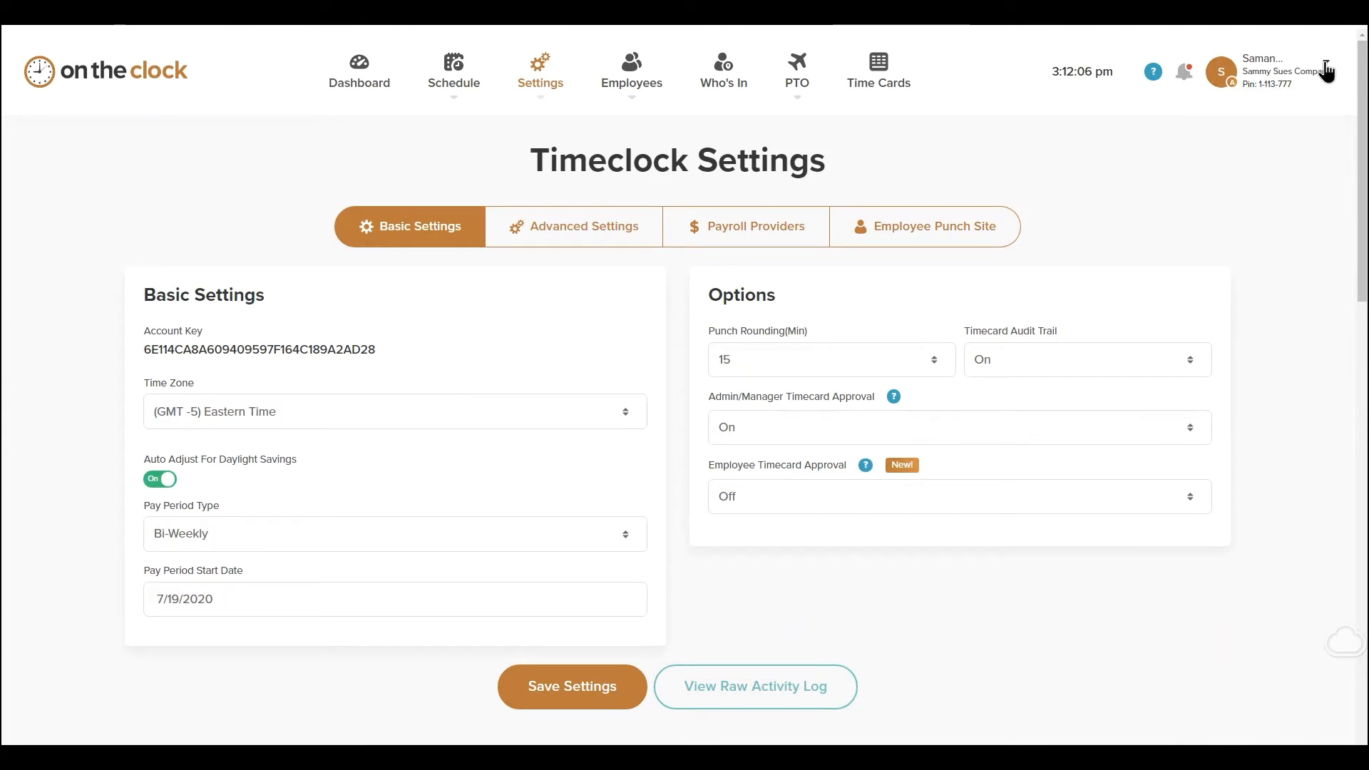
click(1327, 72)
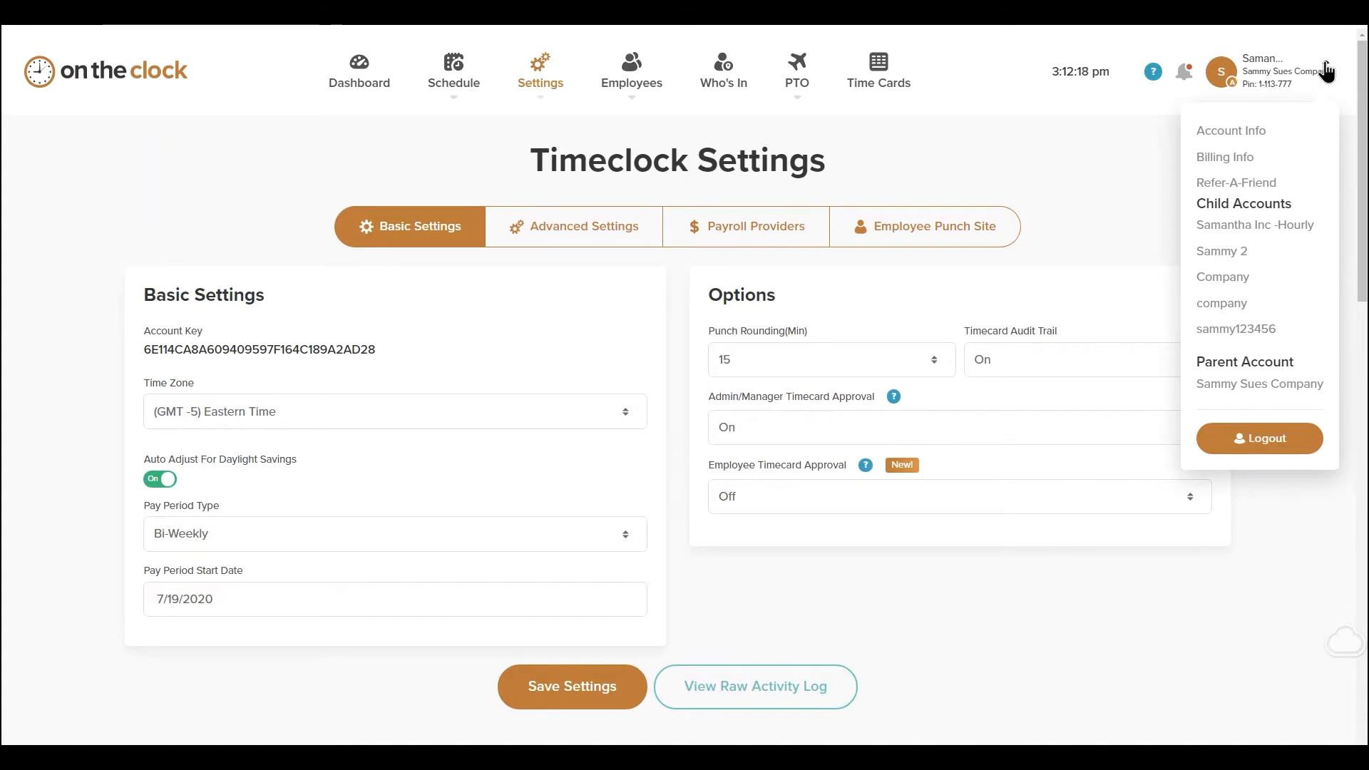
click(1065, 183)
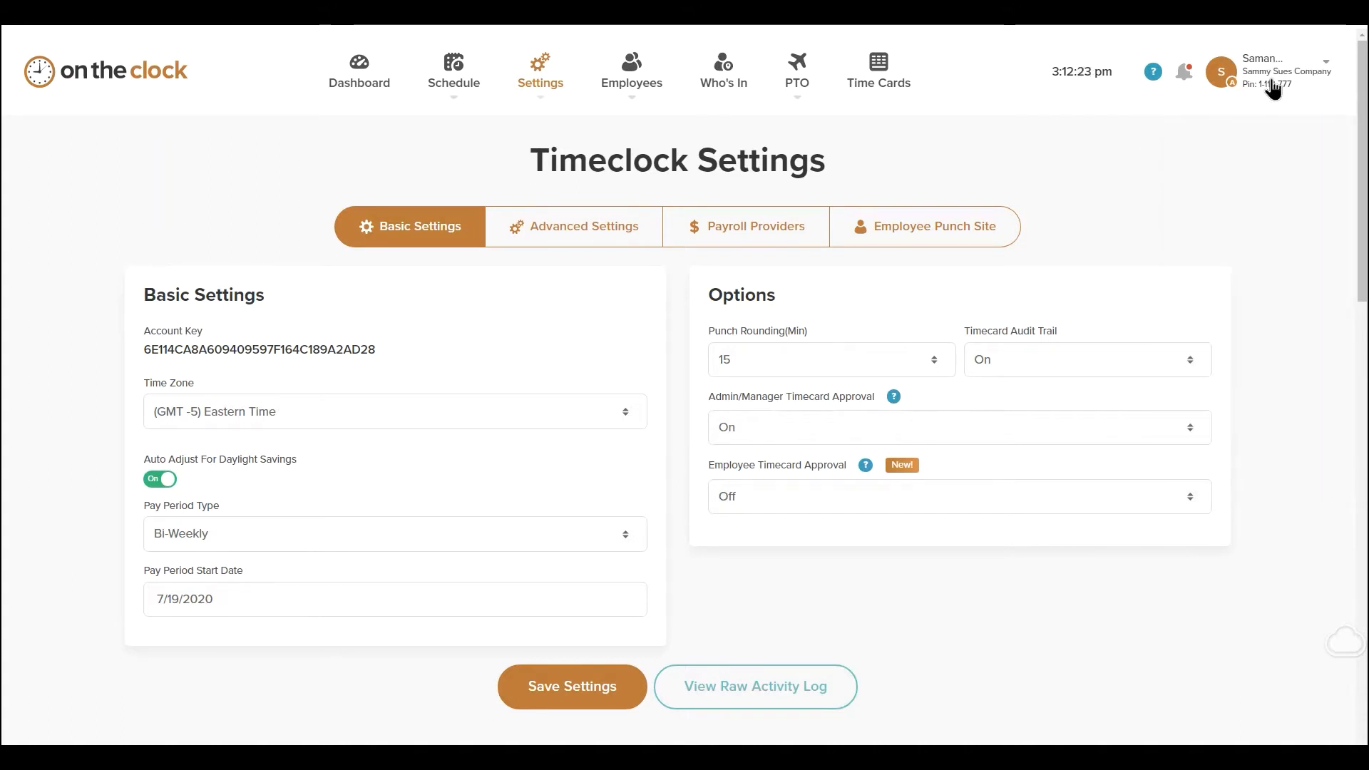
click(1274, 81)
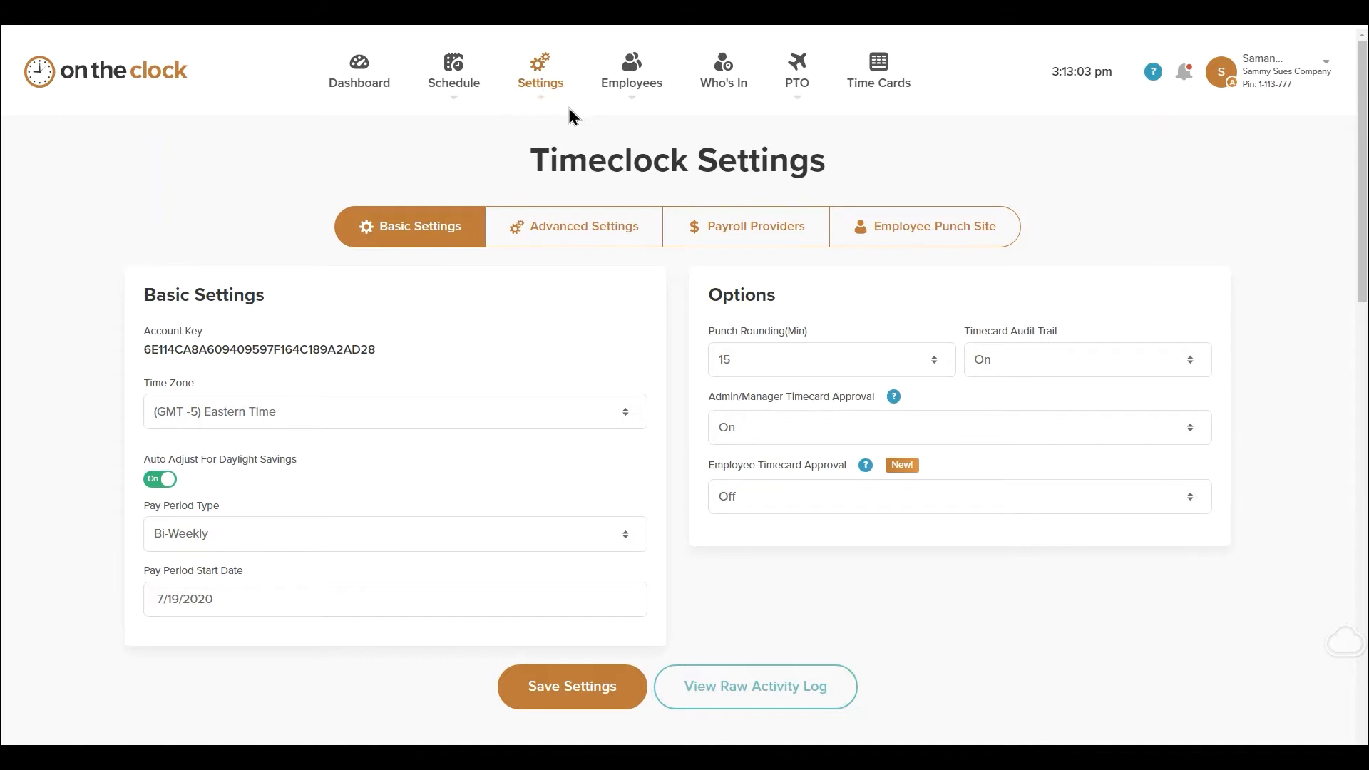
Open a blank administrator form and examine its name, mobile phone, email, password and notes fields
click(545, 106)
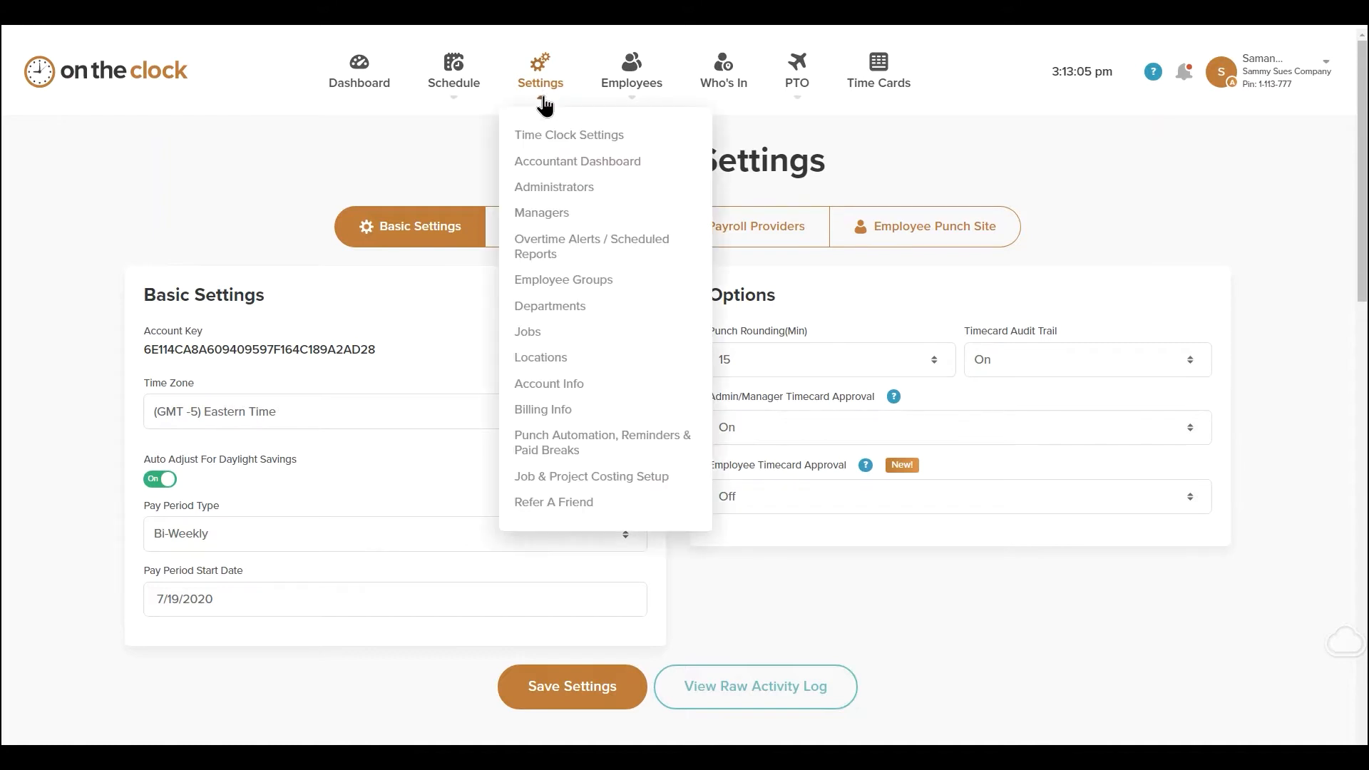
click(543, 191)
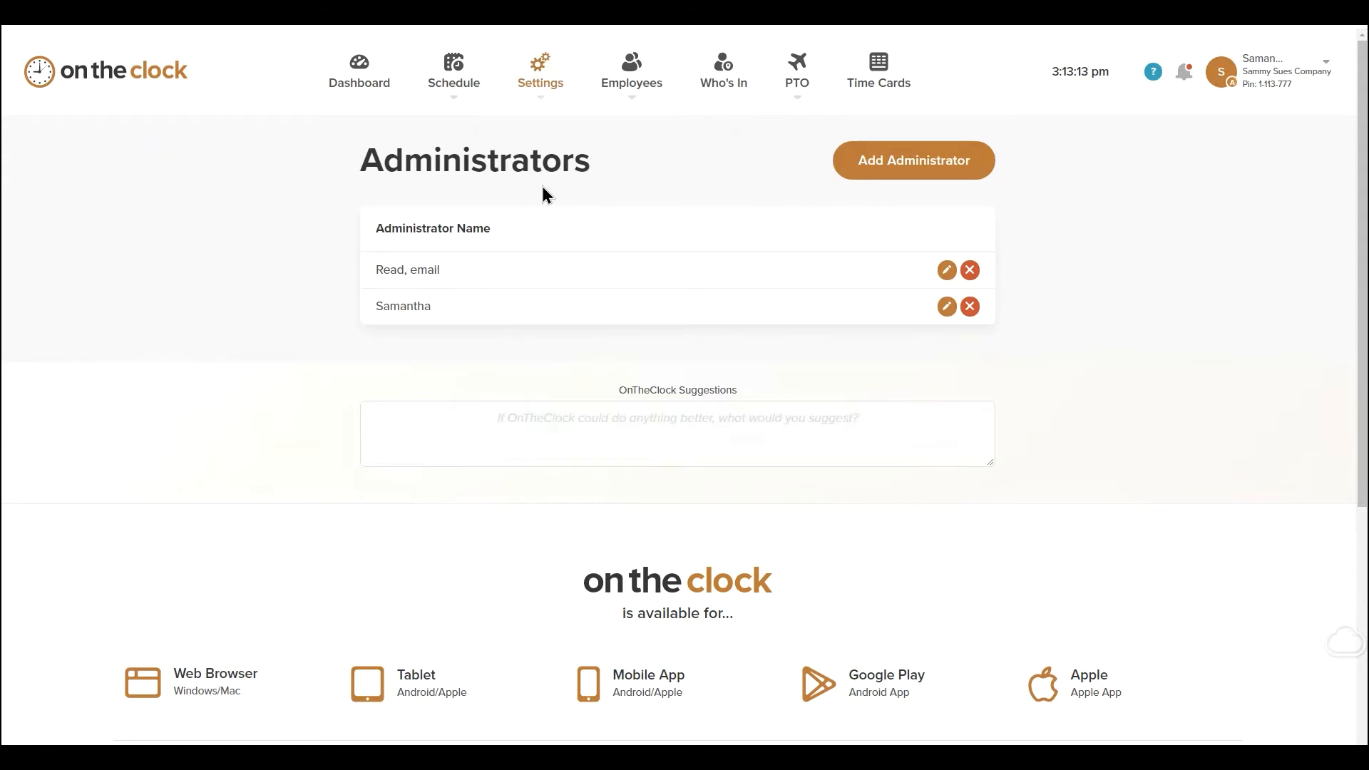
click(922, 166)
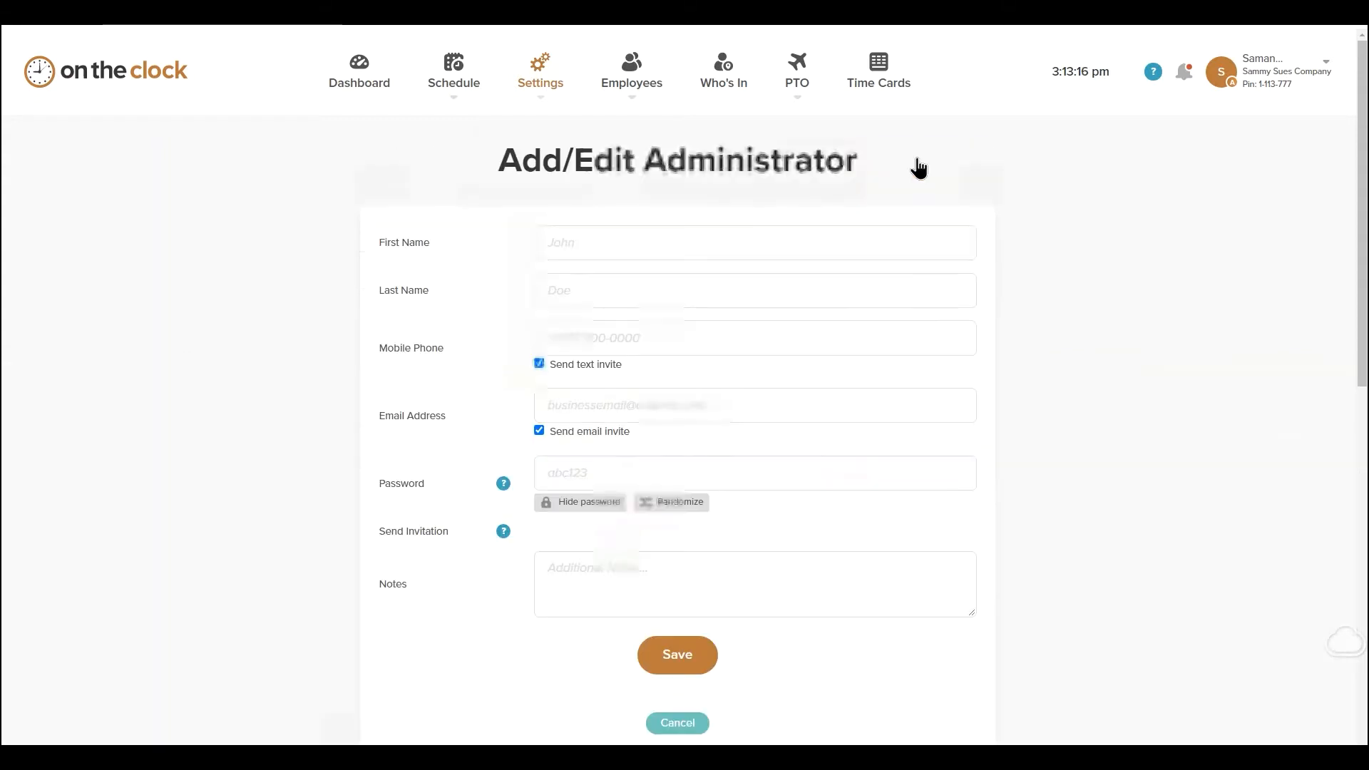
click(642, 234)
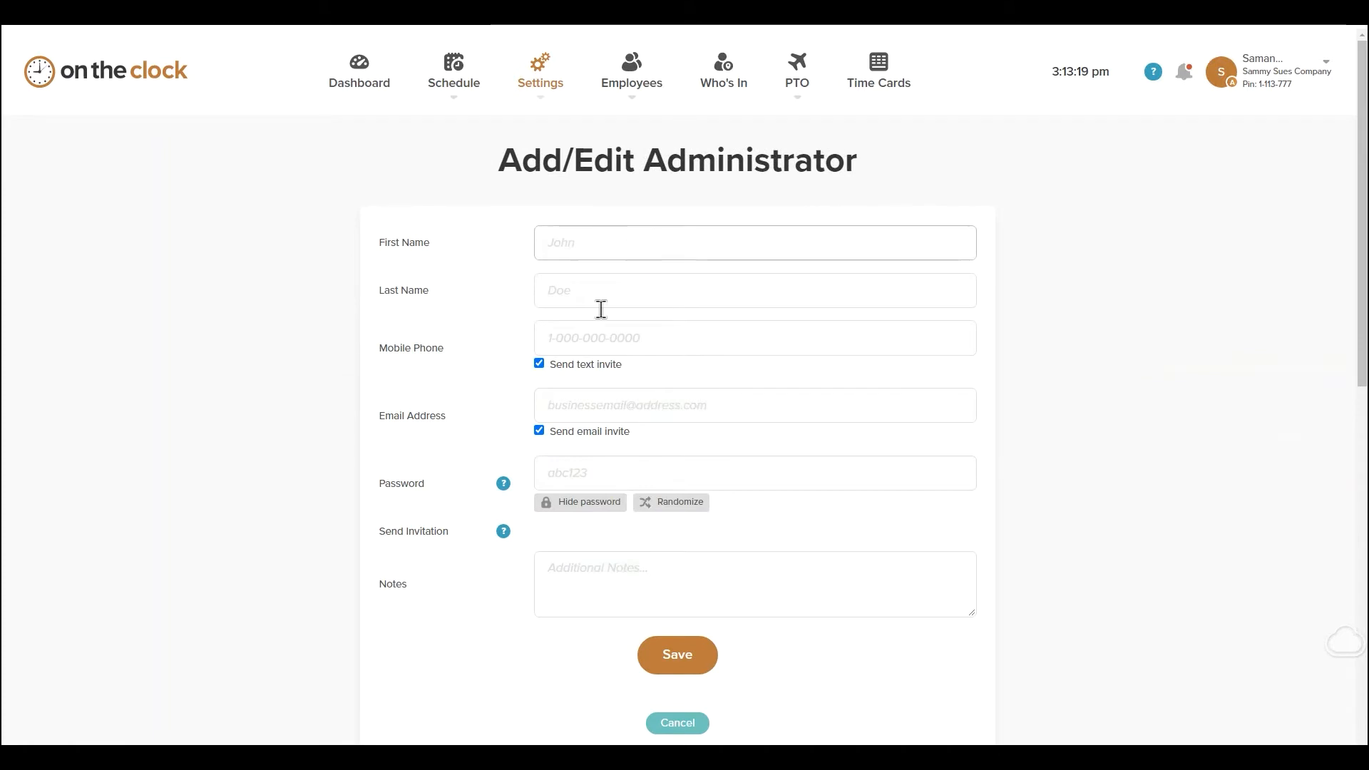
click(596, 341)
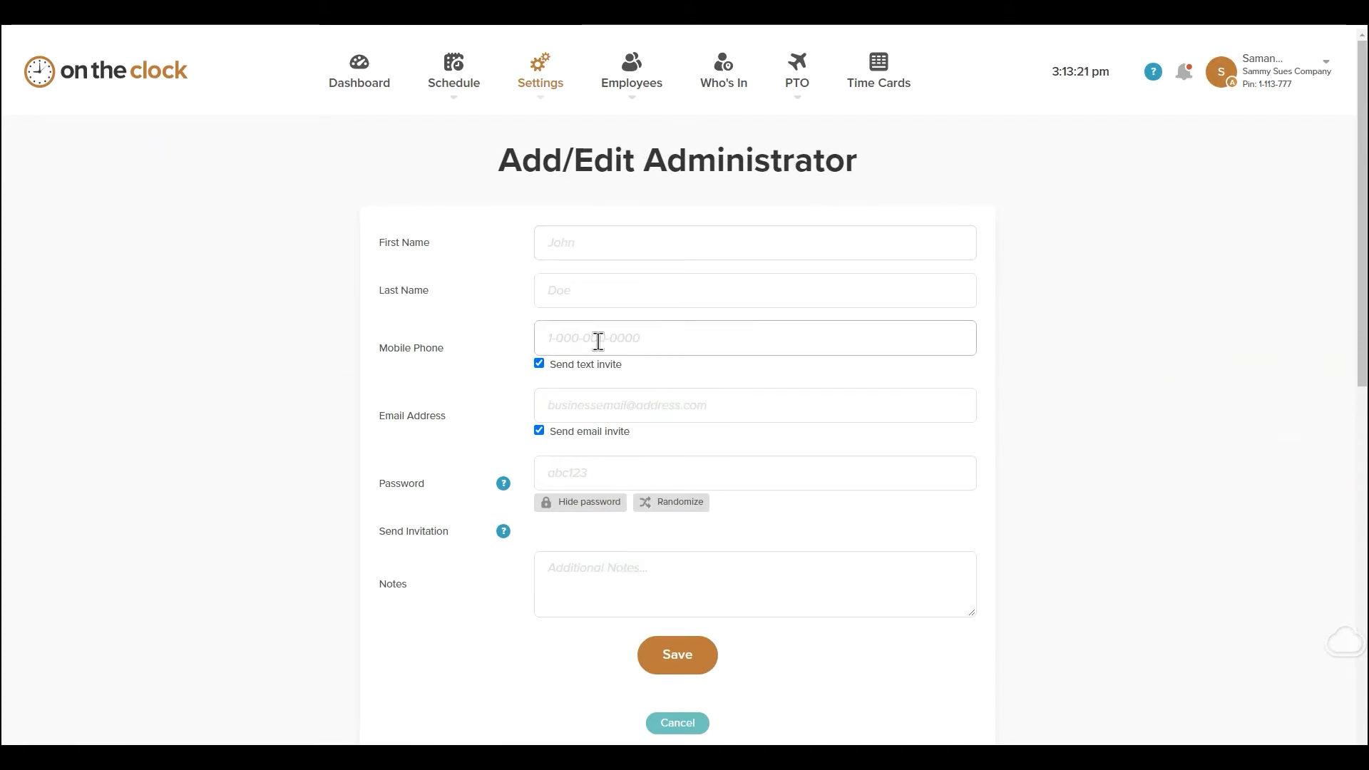
click(592, 402)
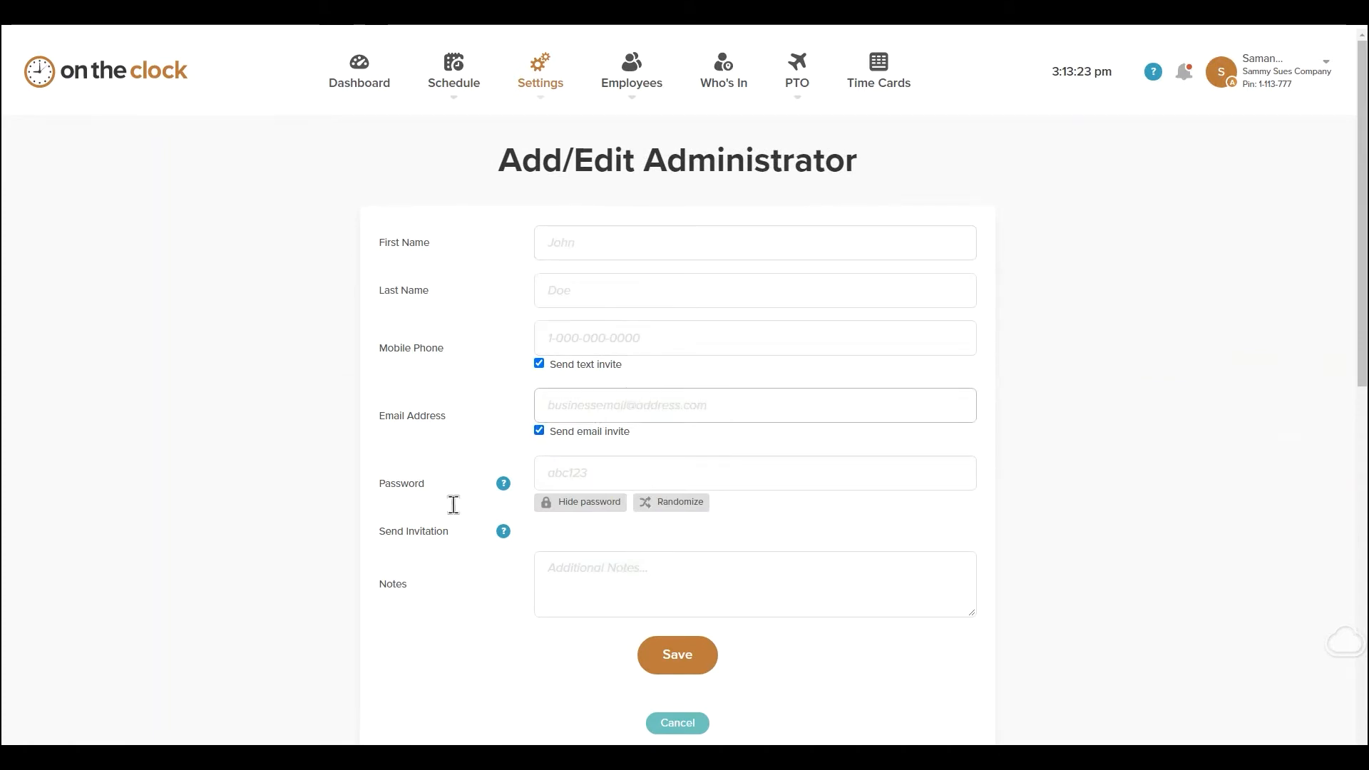
click(591, 484)
click(553, 568)
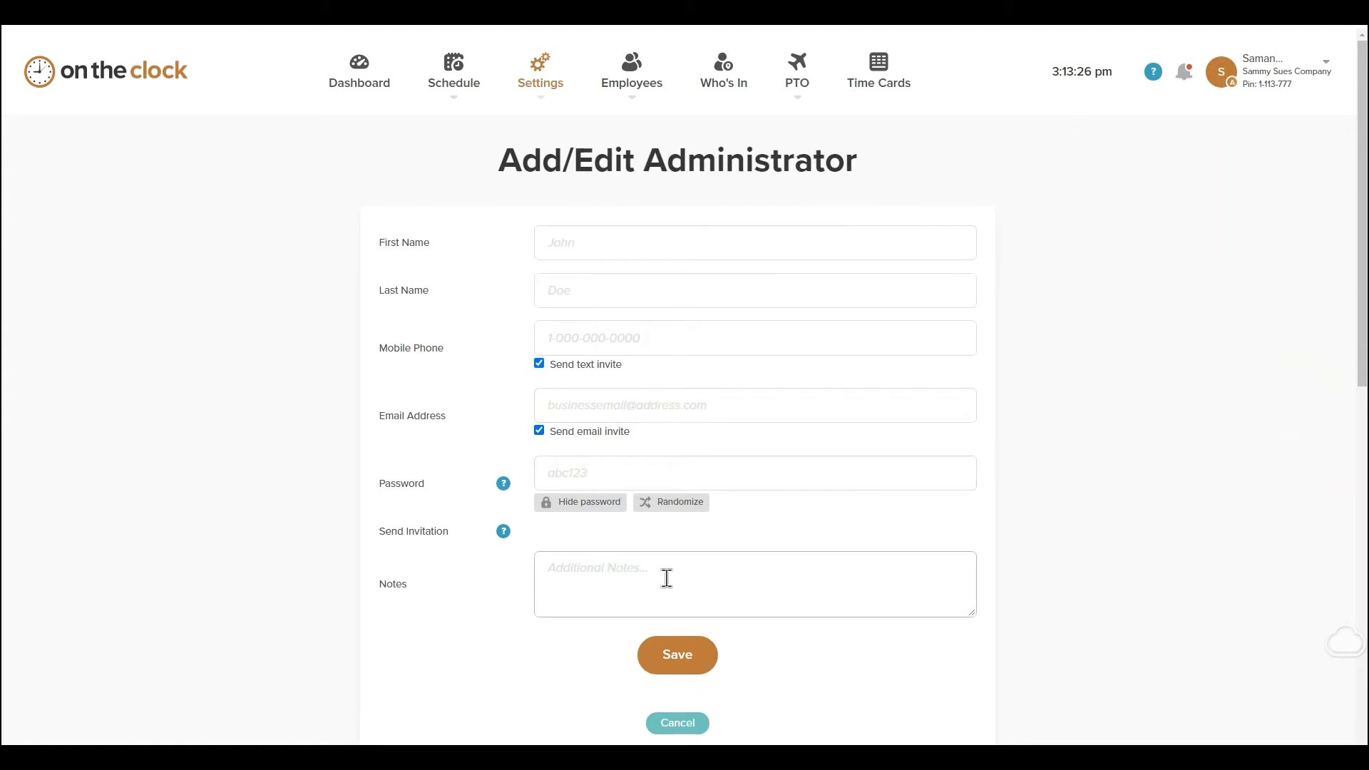
click(671, 660)
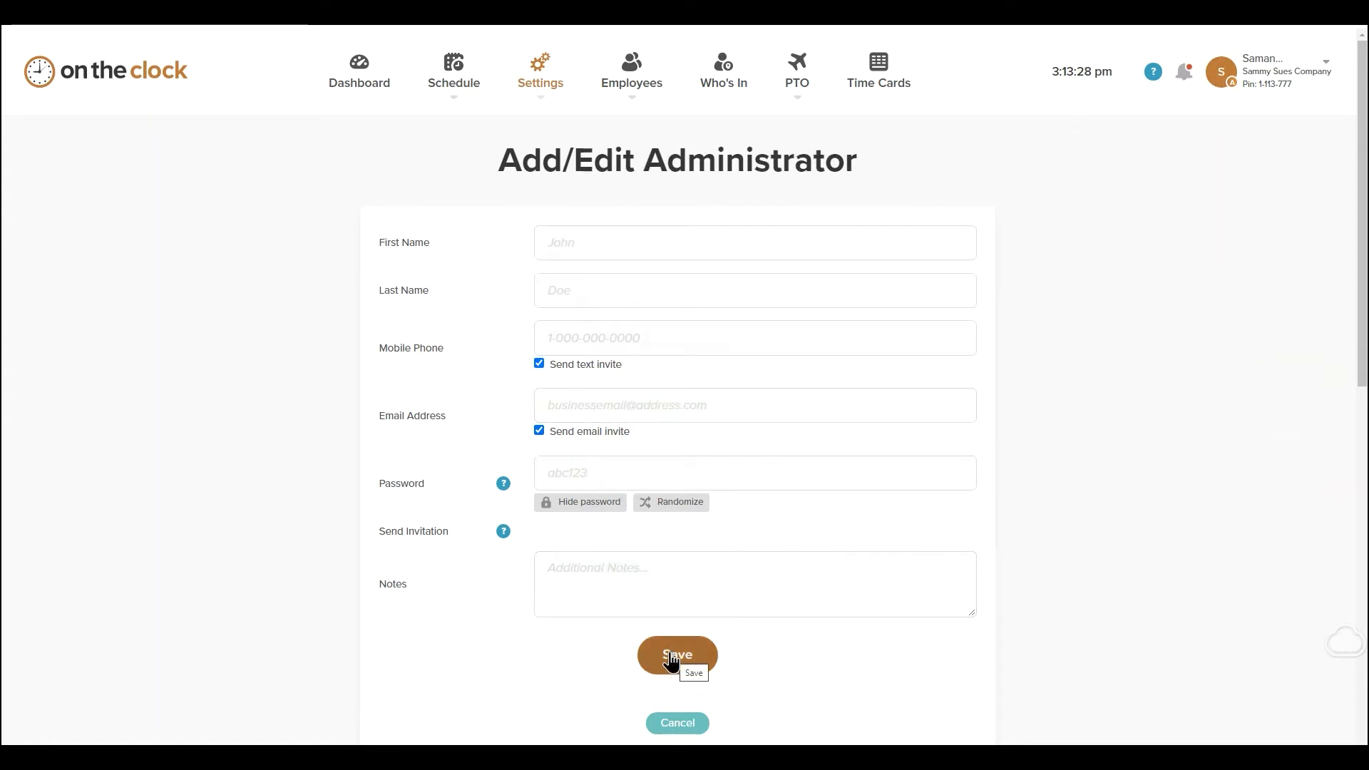
Open a blank form for adding a manager and look over its contact detail fields
click(542, 73)
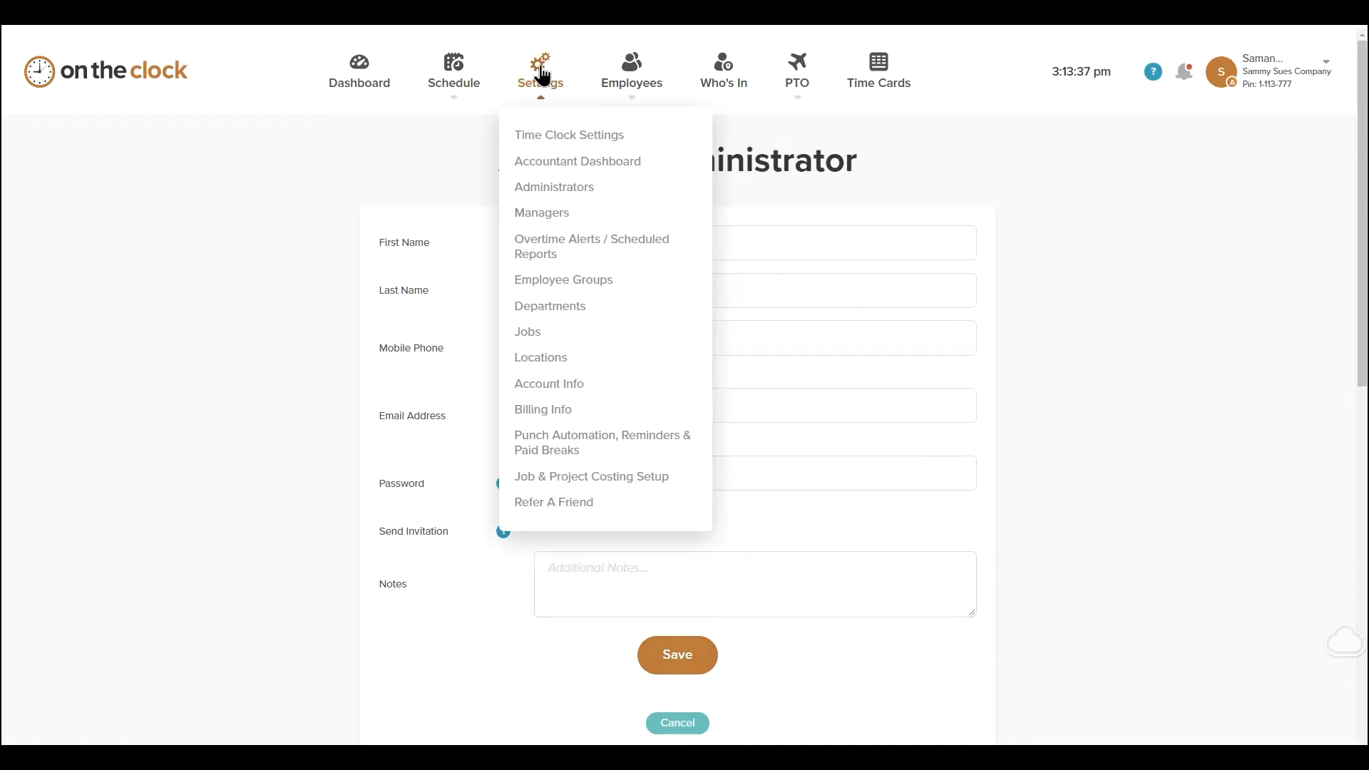
click(544, 216)
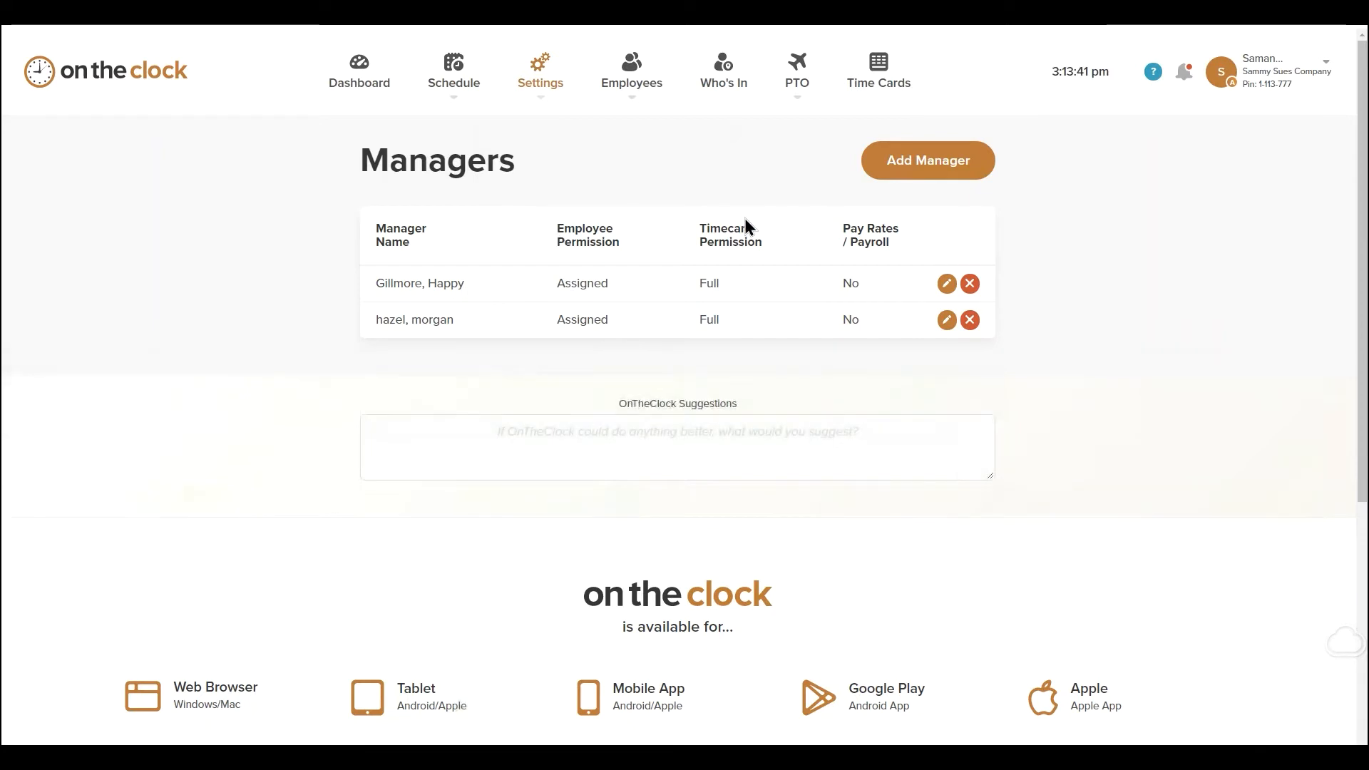
click(930, 171)
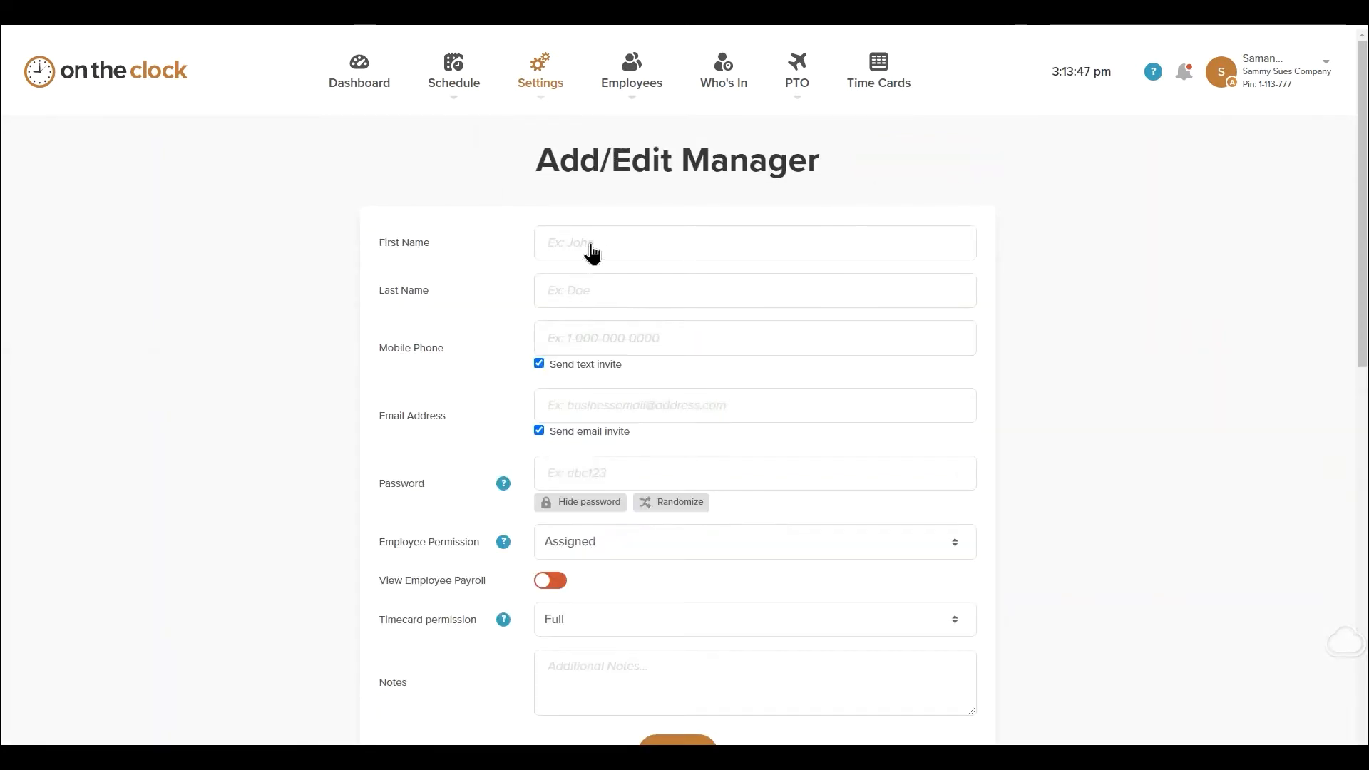
click(591, 242)
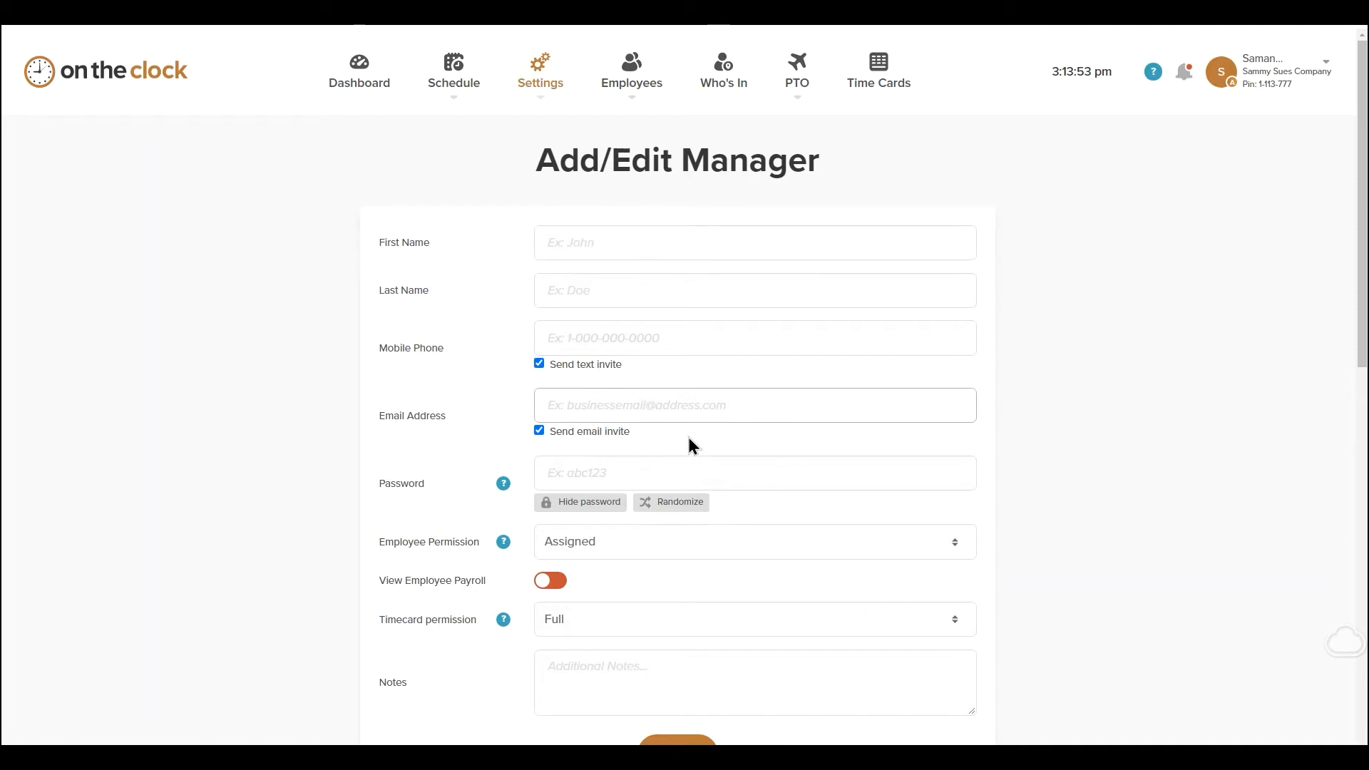
Review the new manager's permission options and turn on View Employee Payroll
scroll(689, 445, down, 2)
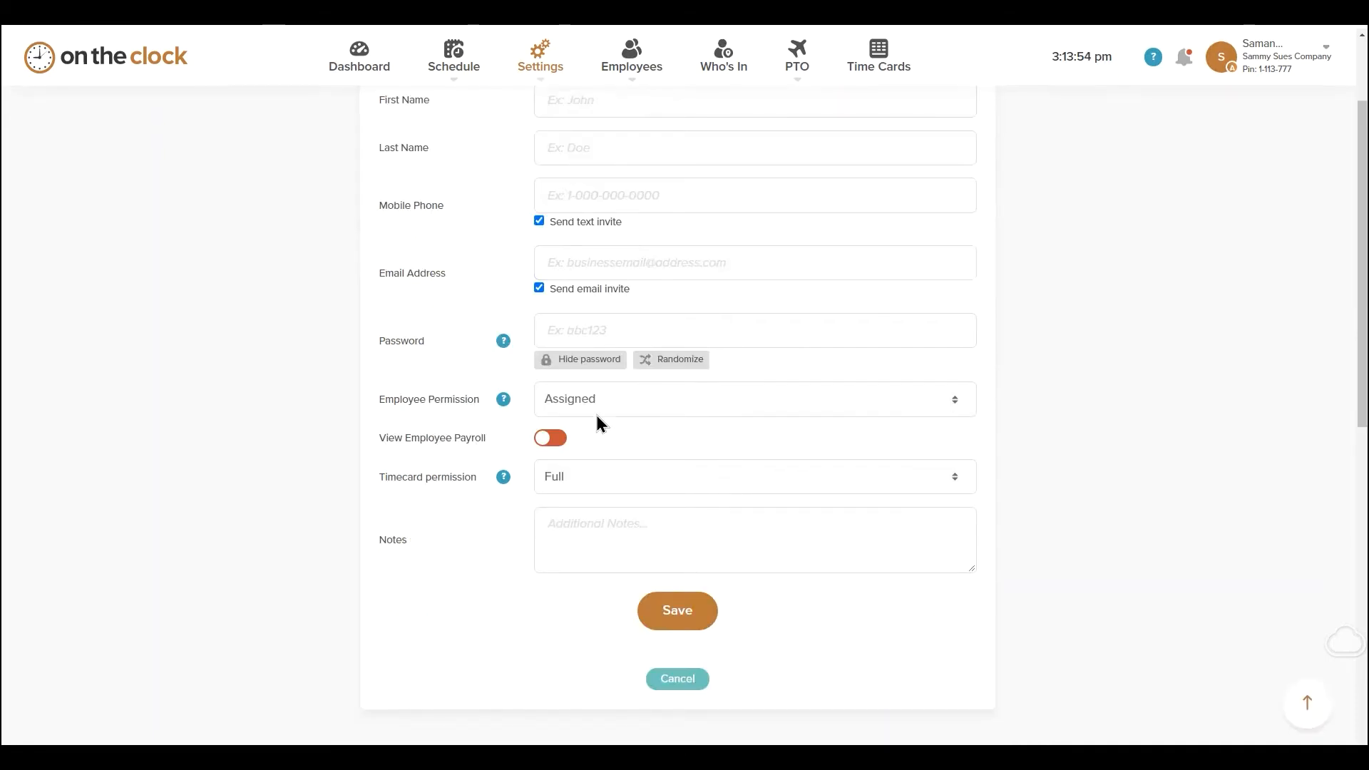
scroll(598, 422, down, 1)
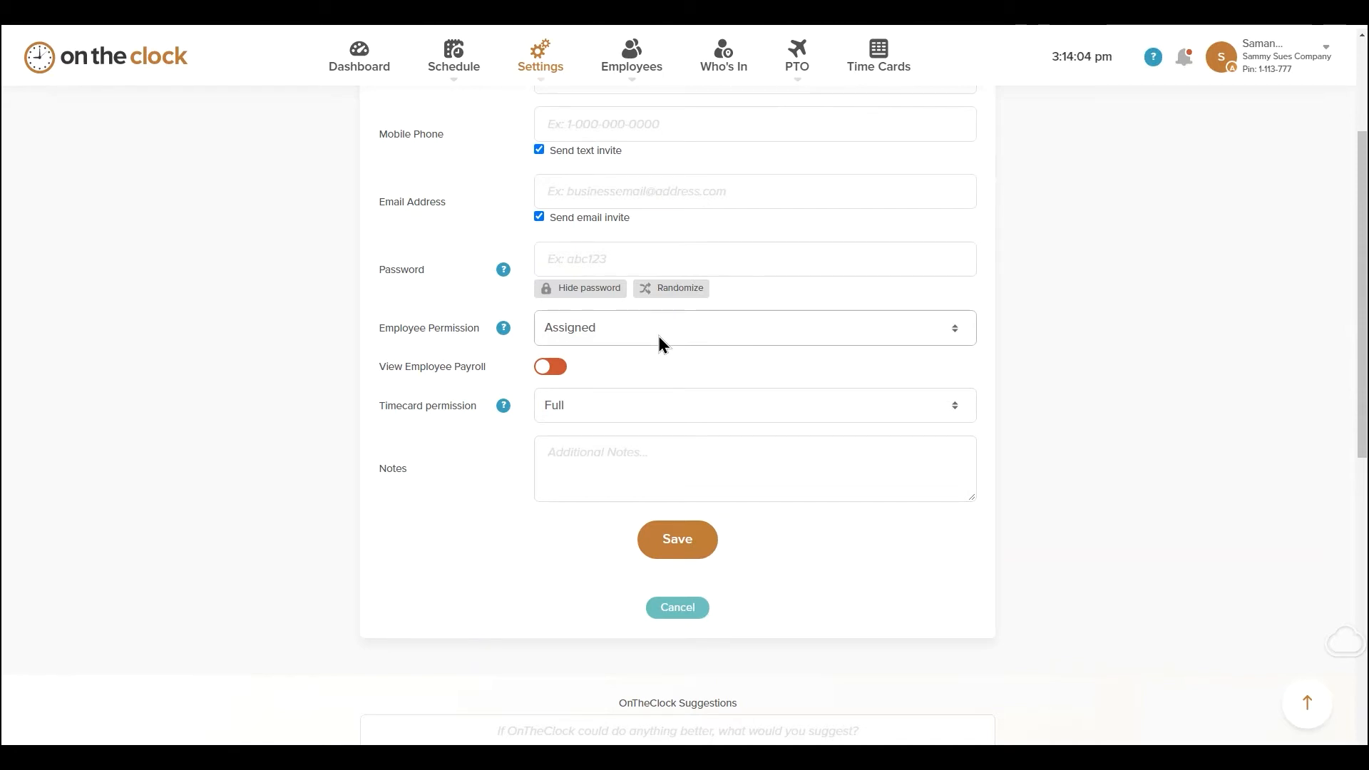
click(559, 372)
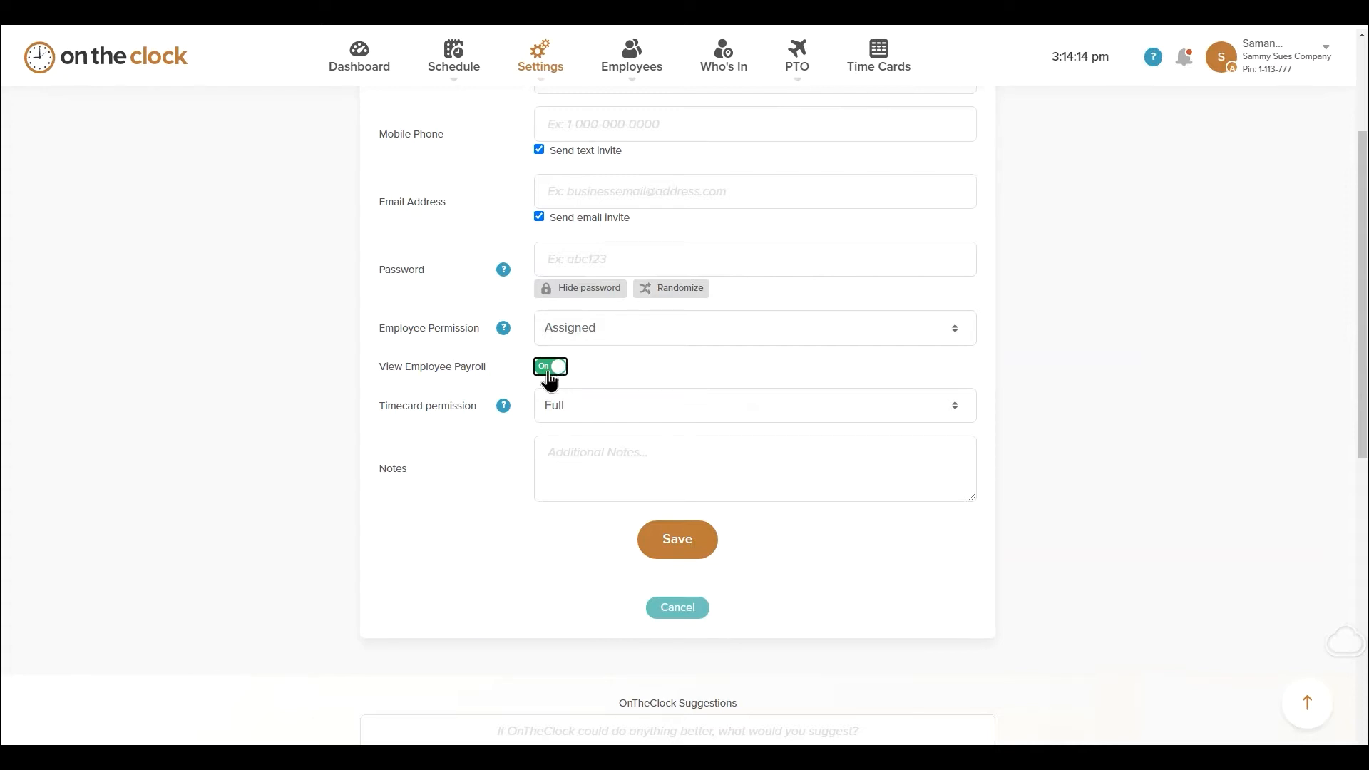
Disable View Employee Payroll and choose Read Only timecard permission for the new manager, discarding the form without saving
click(549, 368)
click(585, 415)
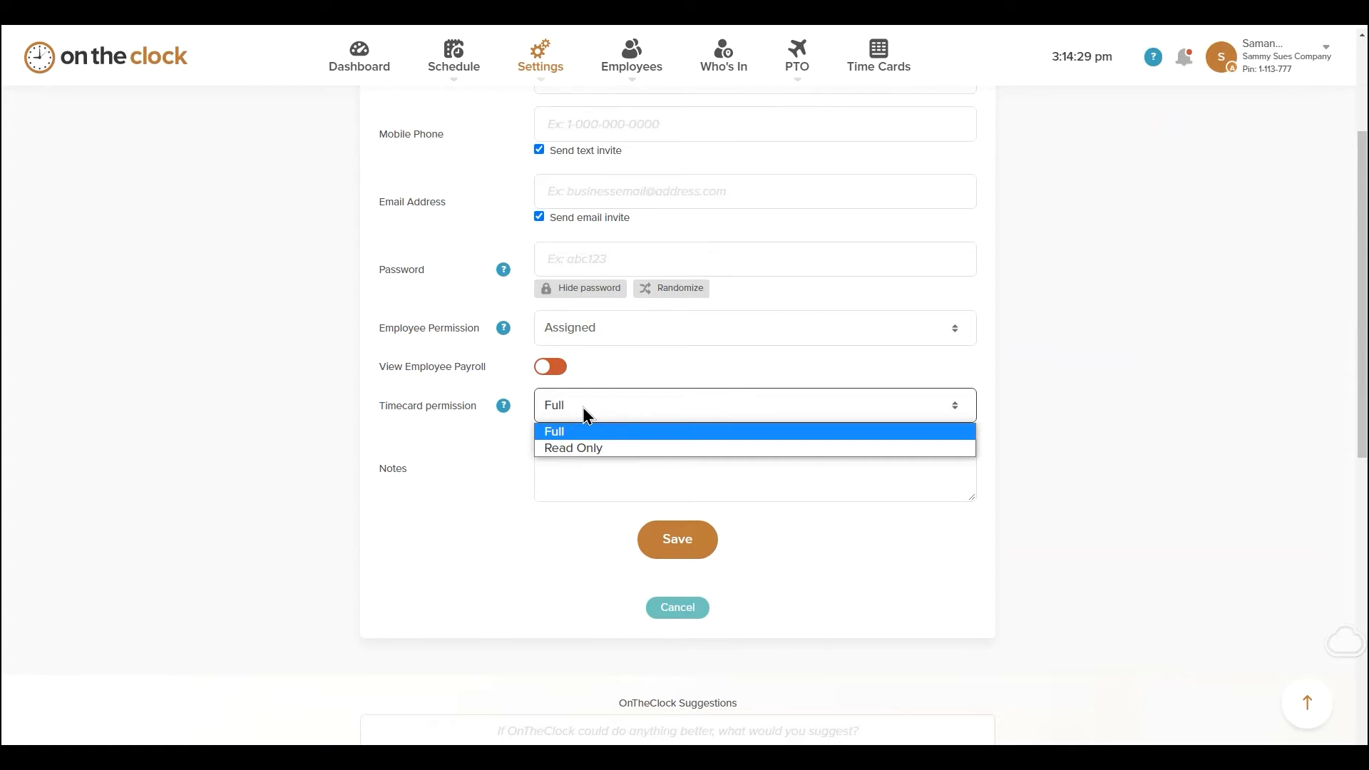
click(587, 448)
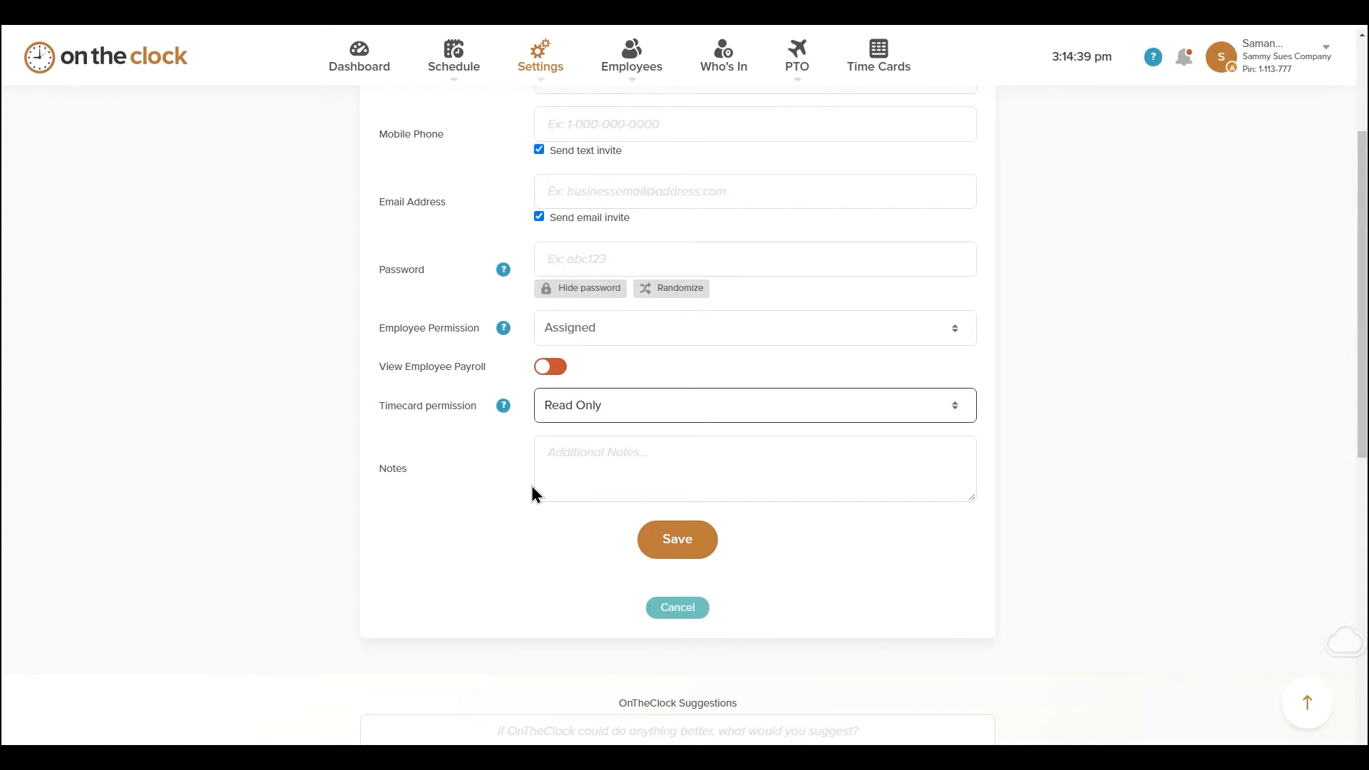
click(677, 612)
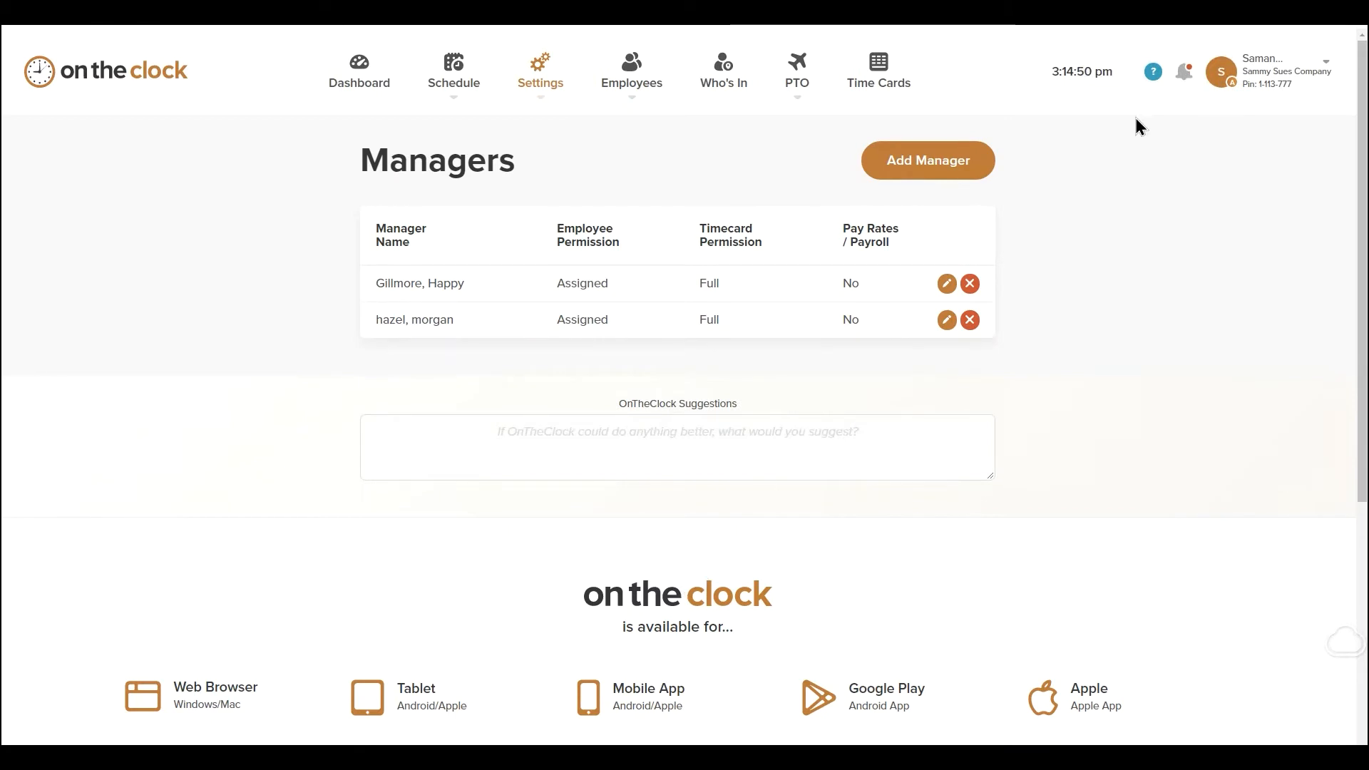
Open the Start a Free Trial and Set Up Guide from the Help Directory's Guided Journey
click(1153, 74)
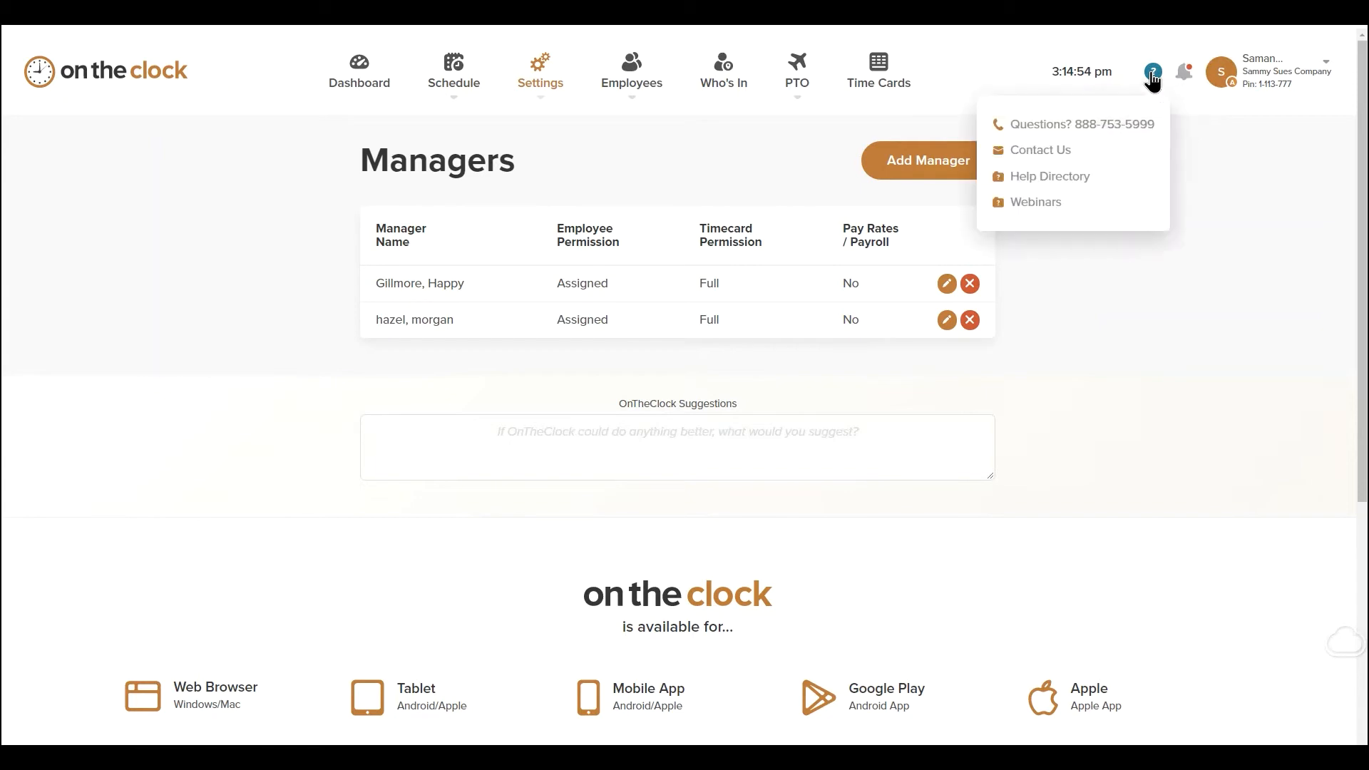
click(1084, 175)
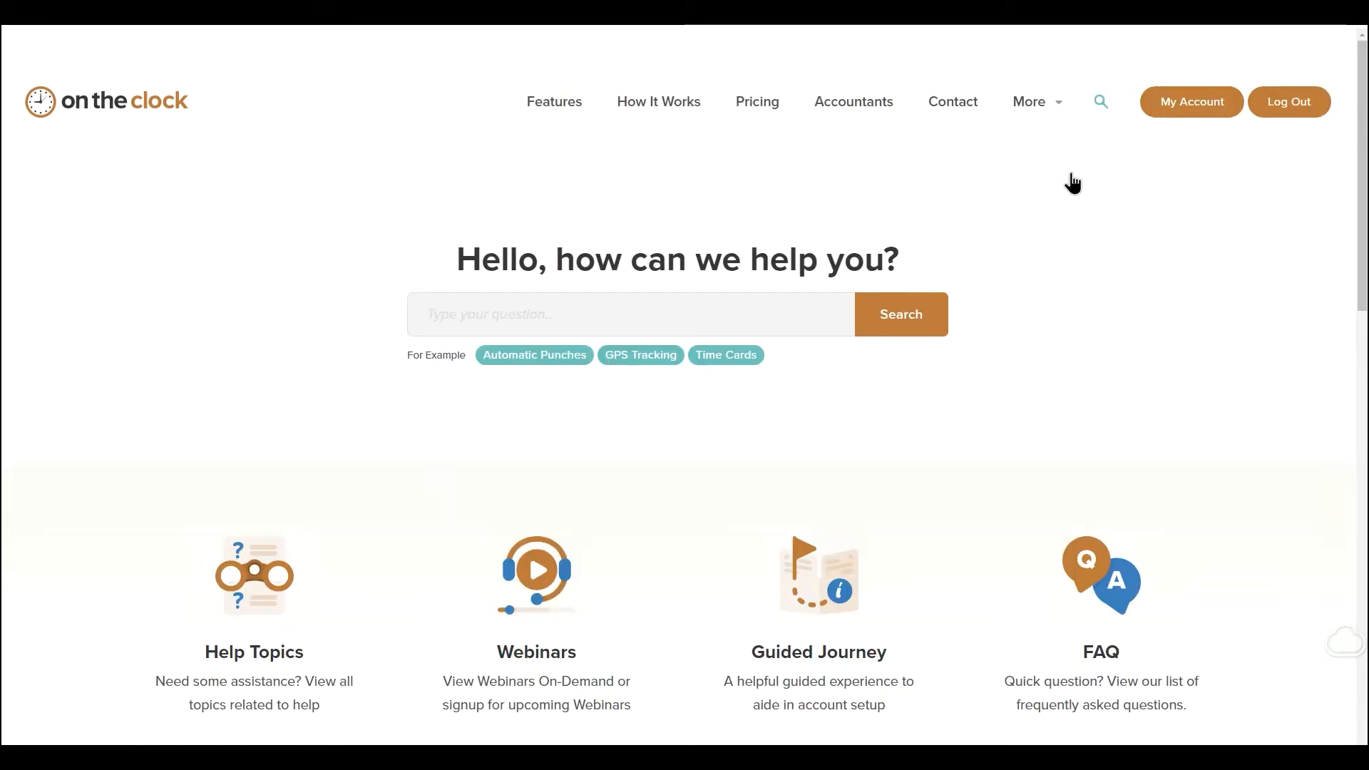
scroll(876, 431, down, 1)
scroll(828, 528, down, 1)
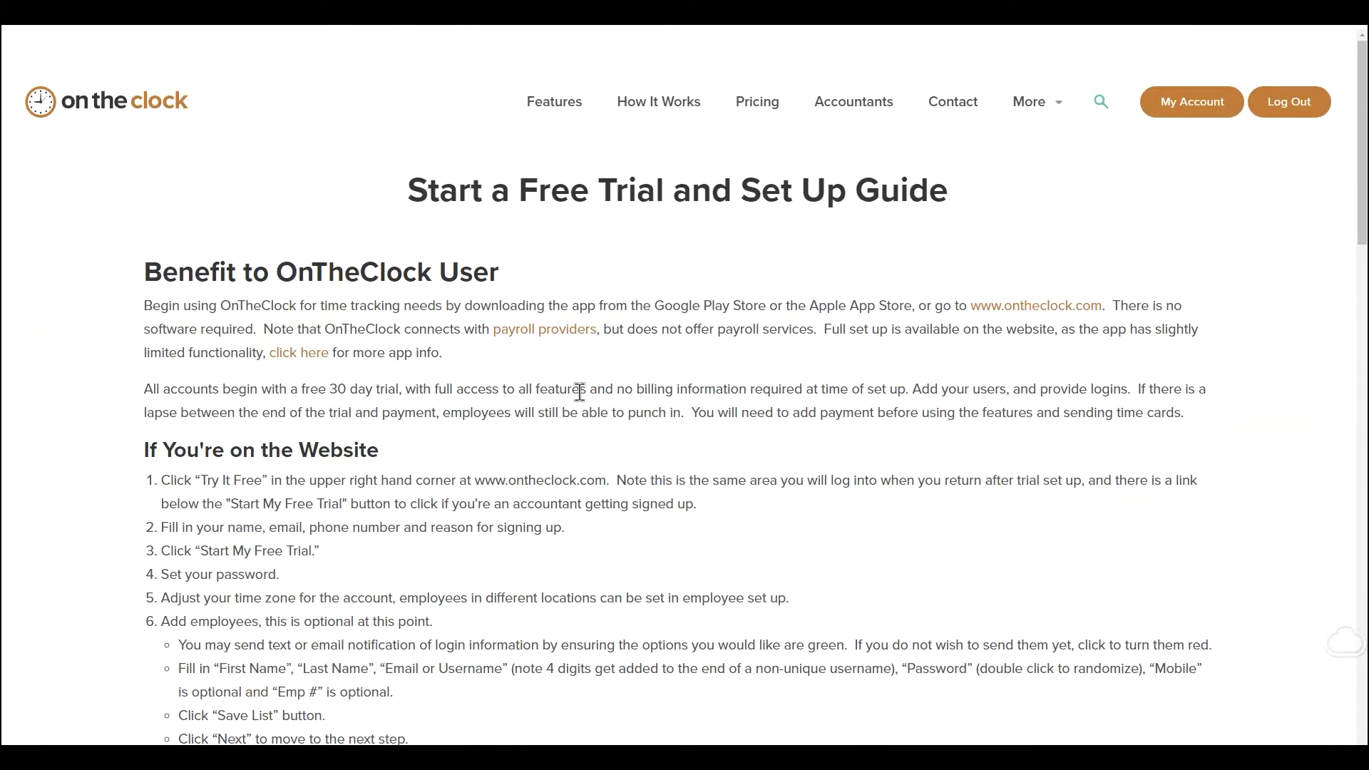
Read through the setup guide and its linked article on adding managers, sending their logins and assigning employees
scroll(570, 400, down, 3)
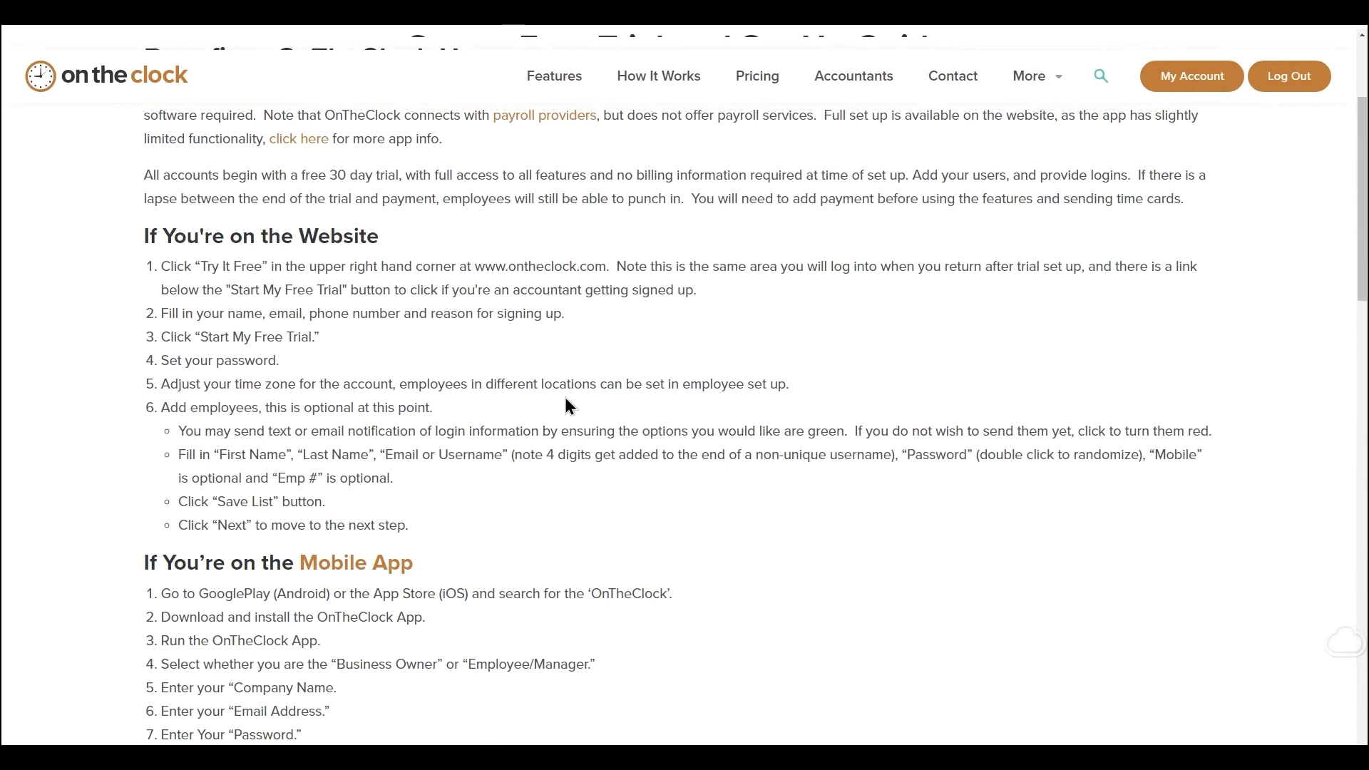
scroll(569, 405, down, 5)
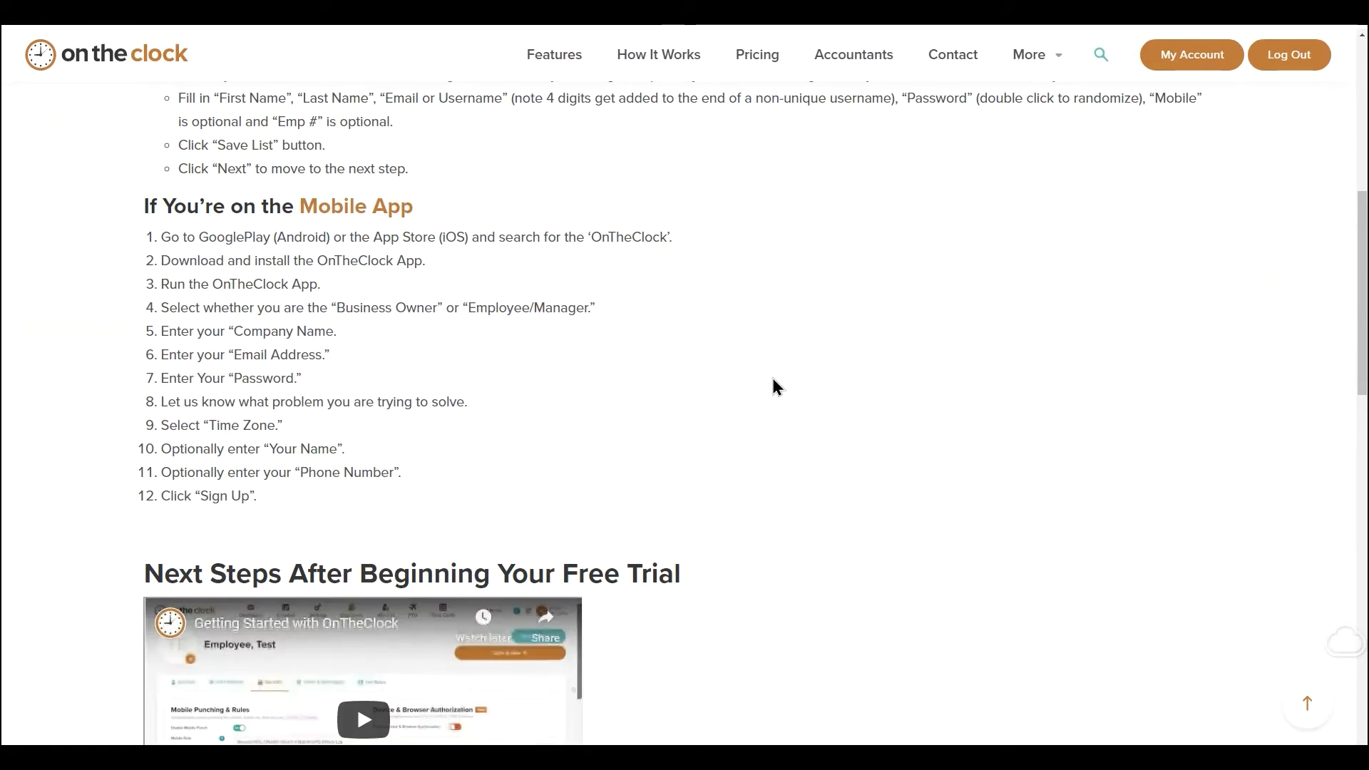
scroll(784, 378, down, 10)
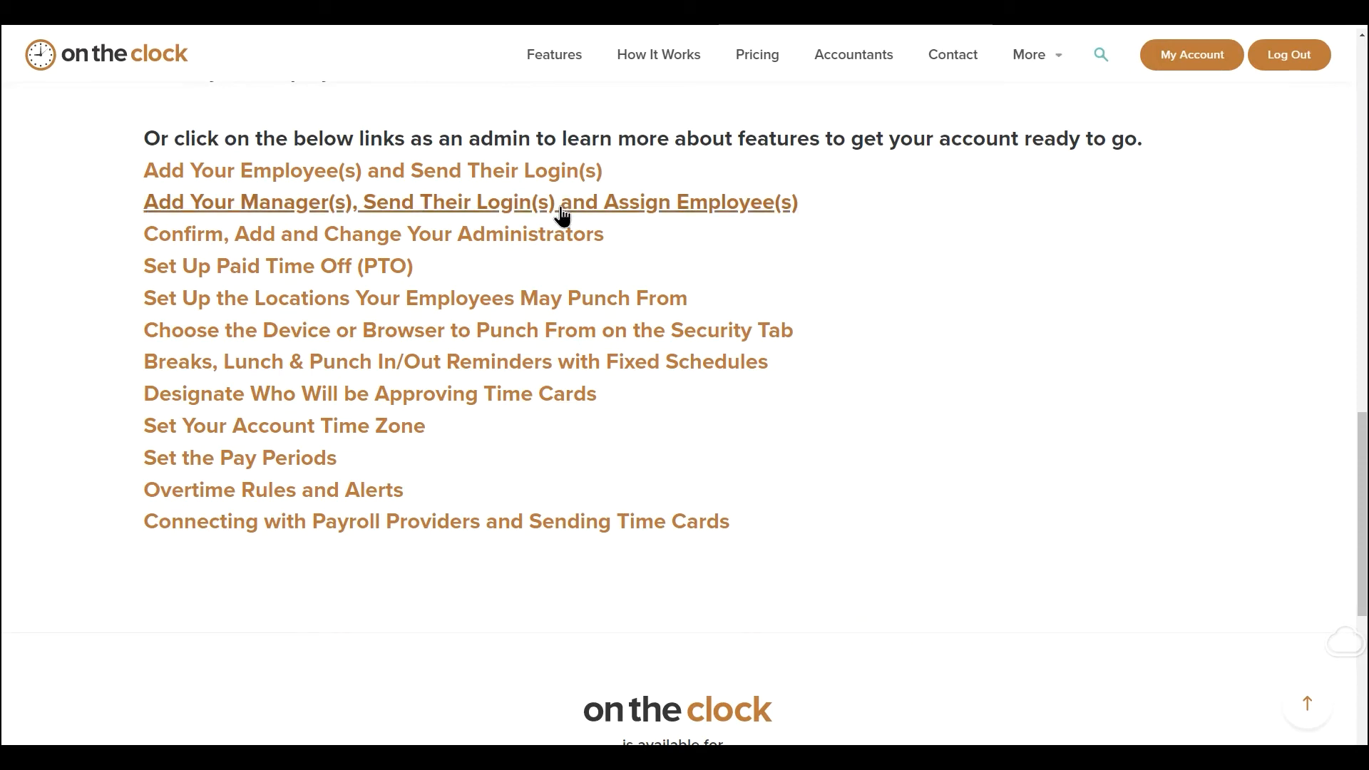
click(460, 207)
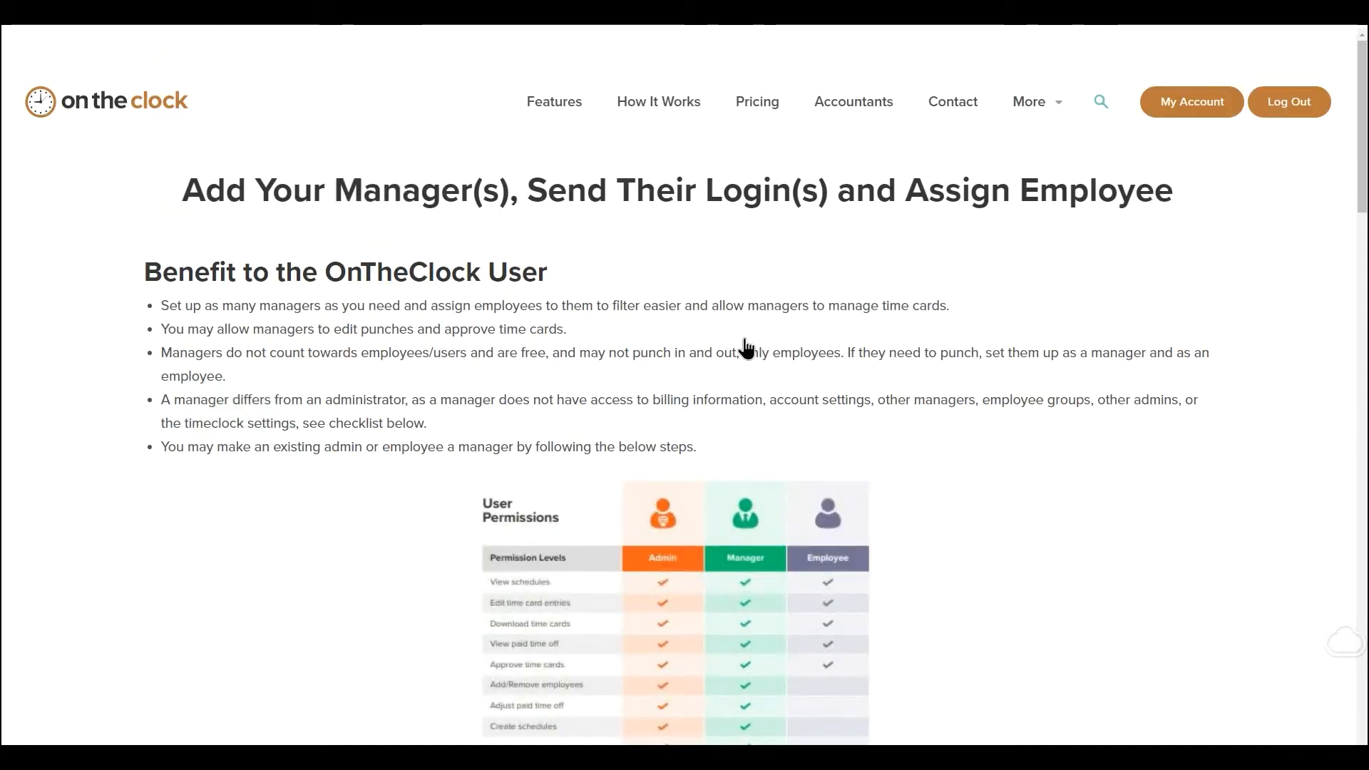
scroll(744, 339, down, 5)
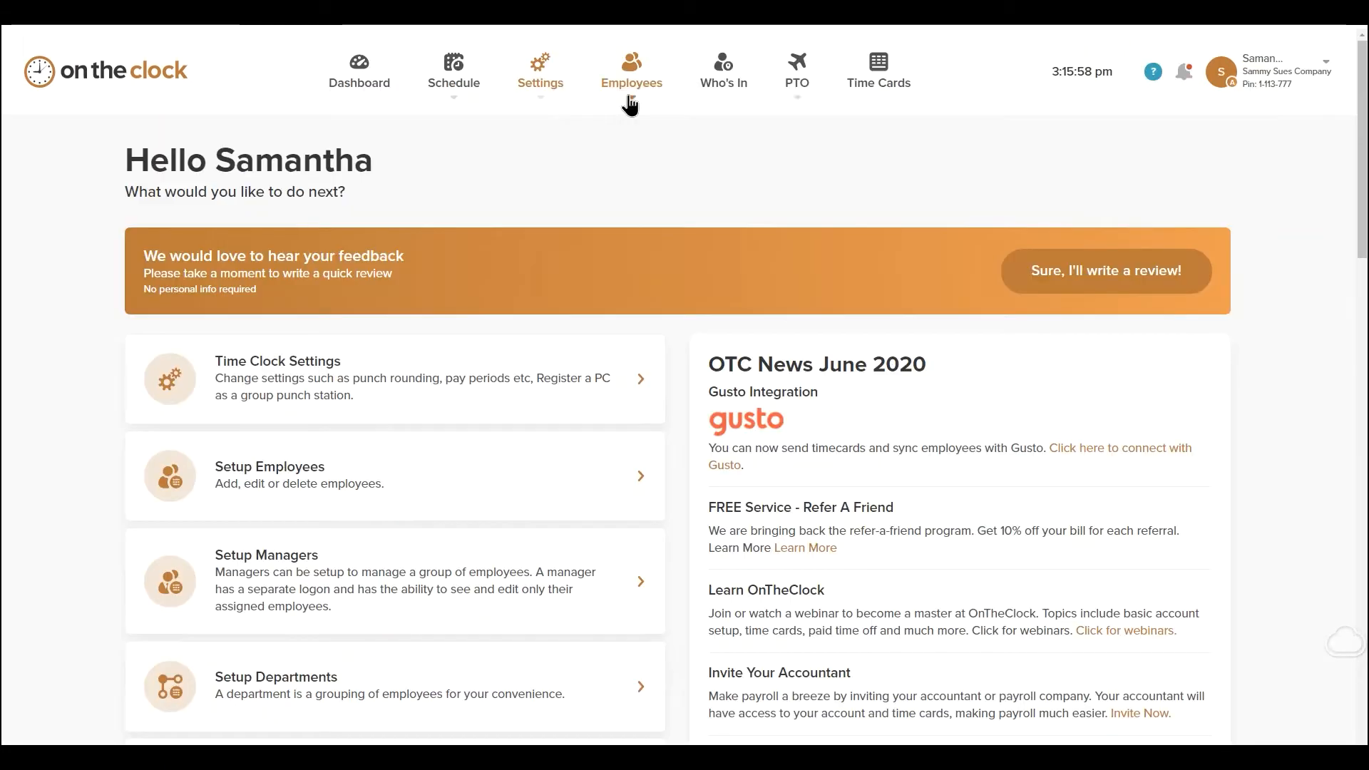
Open the form for adding multiple employees from the full employee list
mouse_move(630, 104)
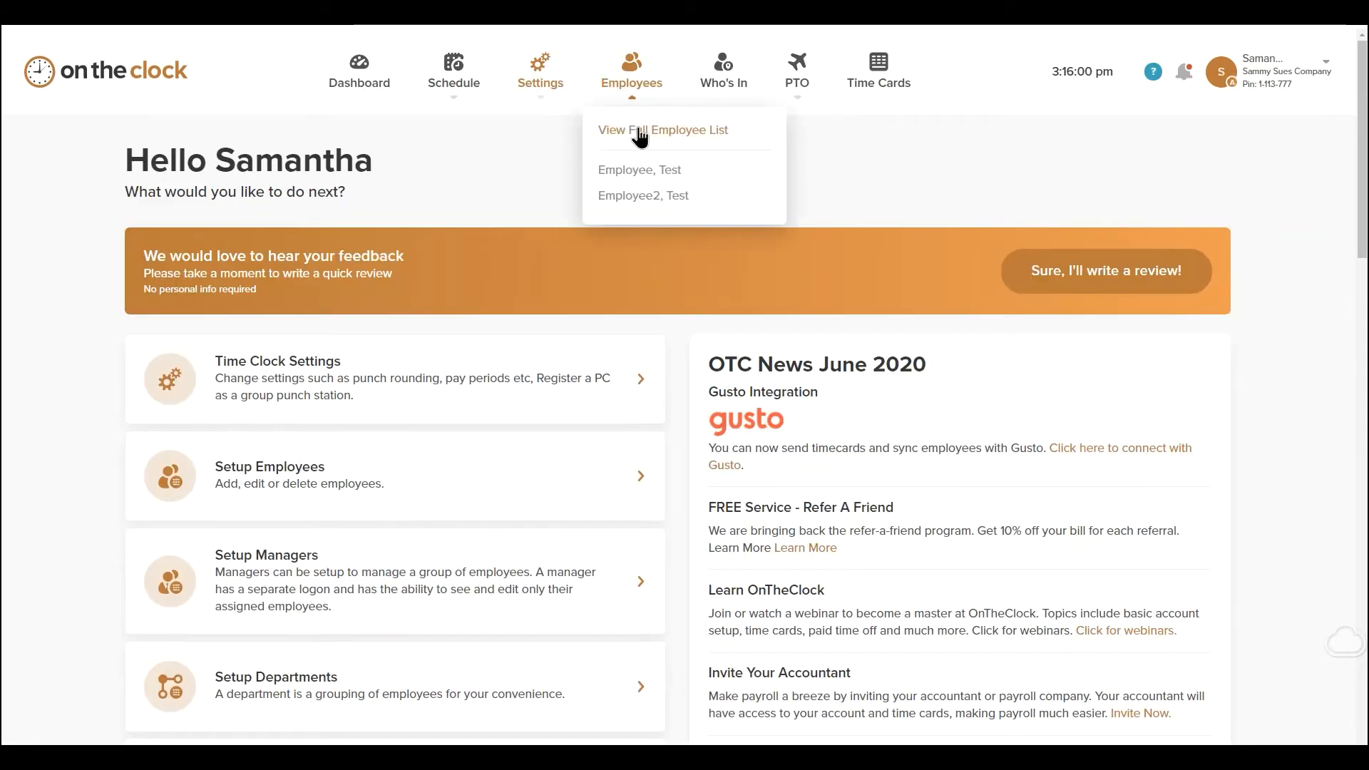
click(640, 135)
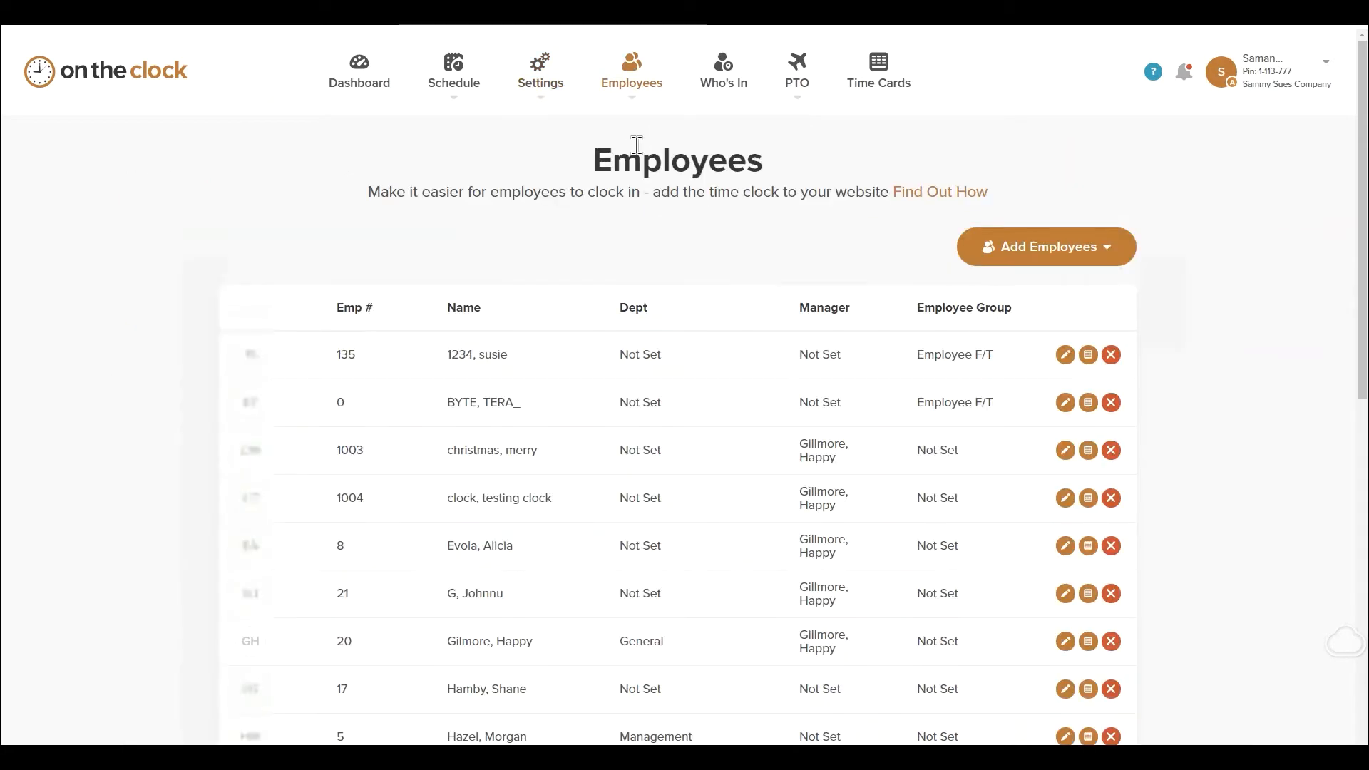
click(1048, 258)
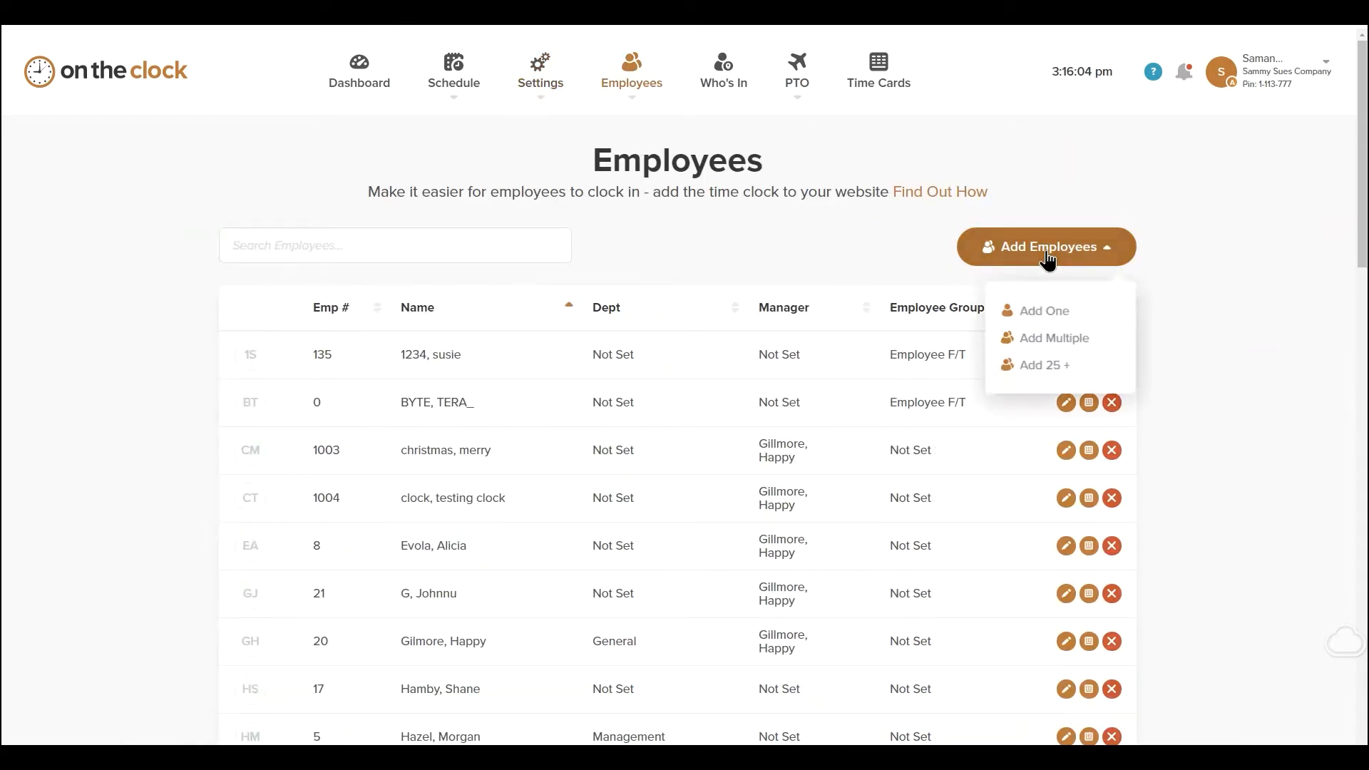
click(1040, 342)
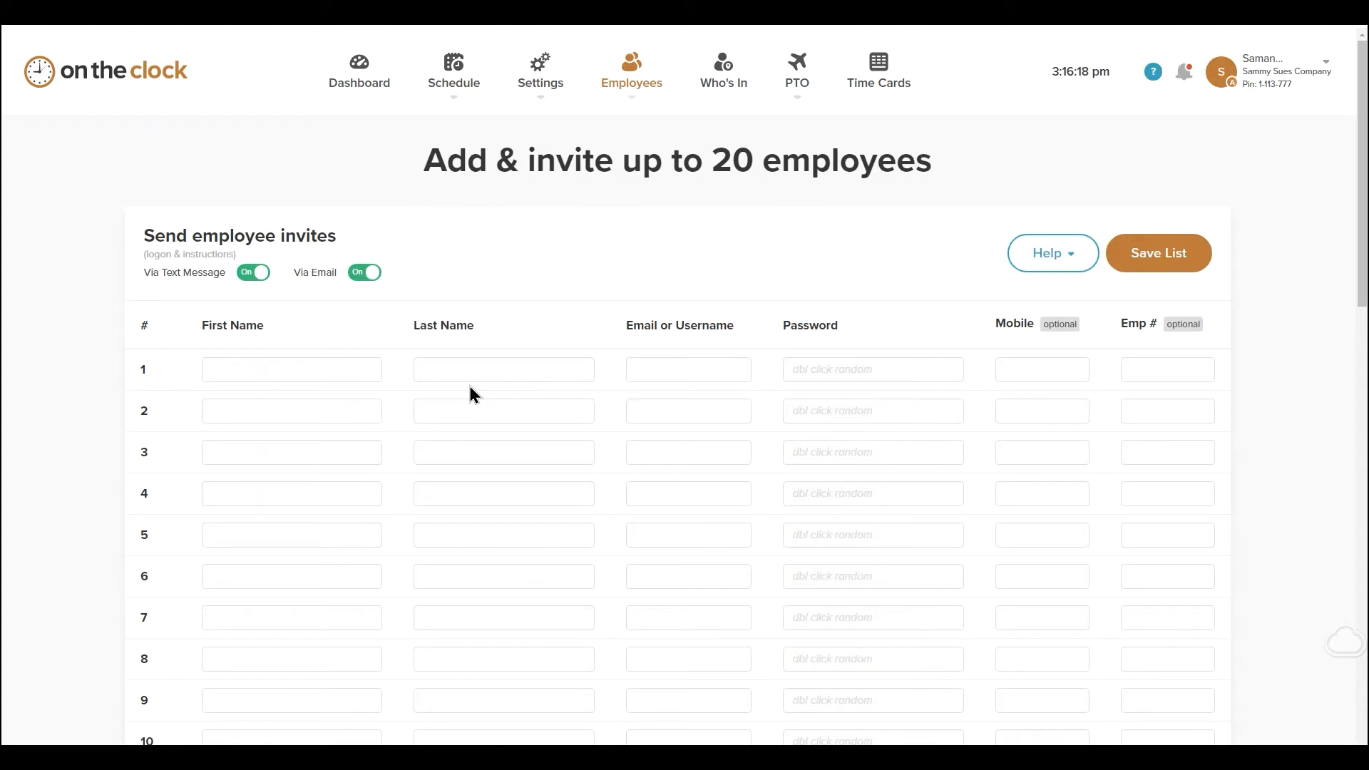
Generate a random password for the first employee row and clear the password field again
click(656, 364)
click(818, 370)
double_click(818, 370)
double_click(789, 369)
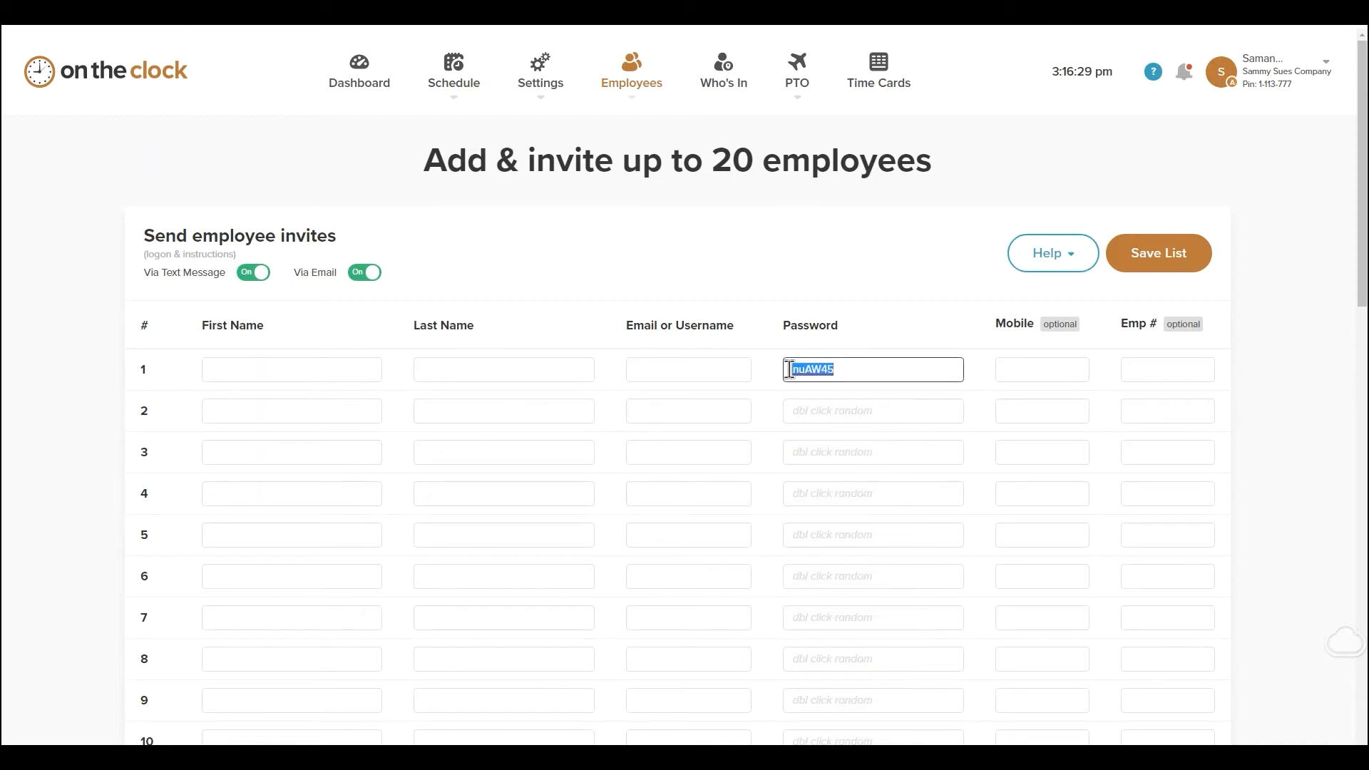
key(BackSpace)
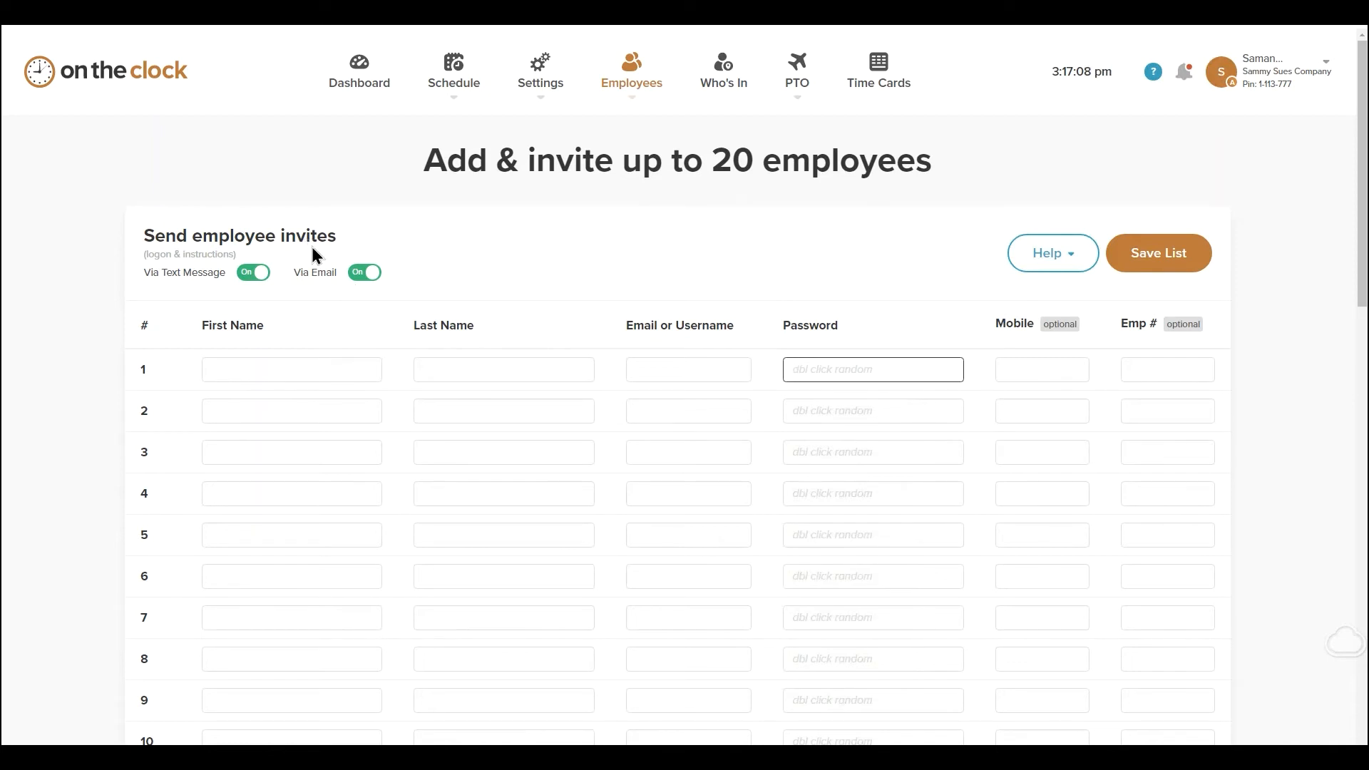
Turn off both the text message and email invites for the new employees
click(243, 281)
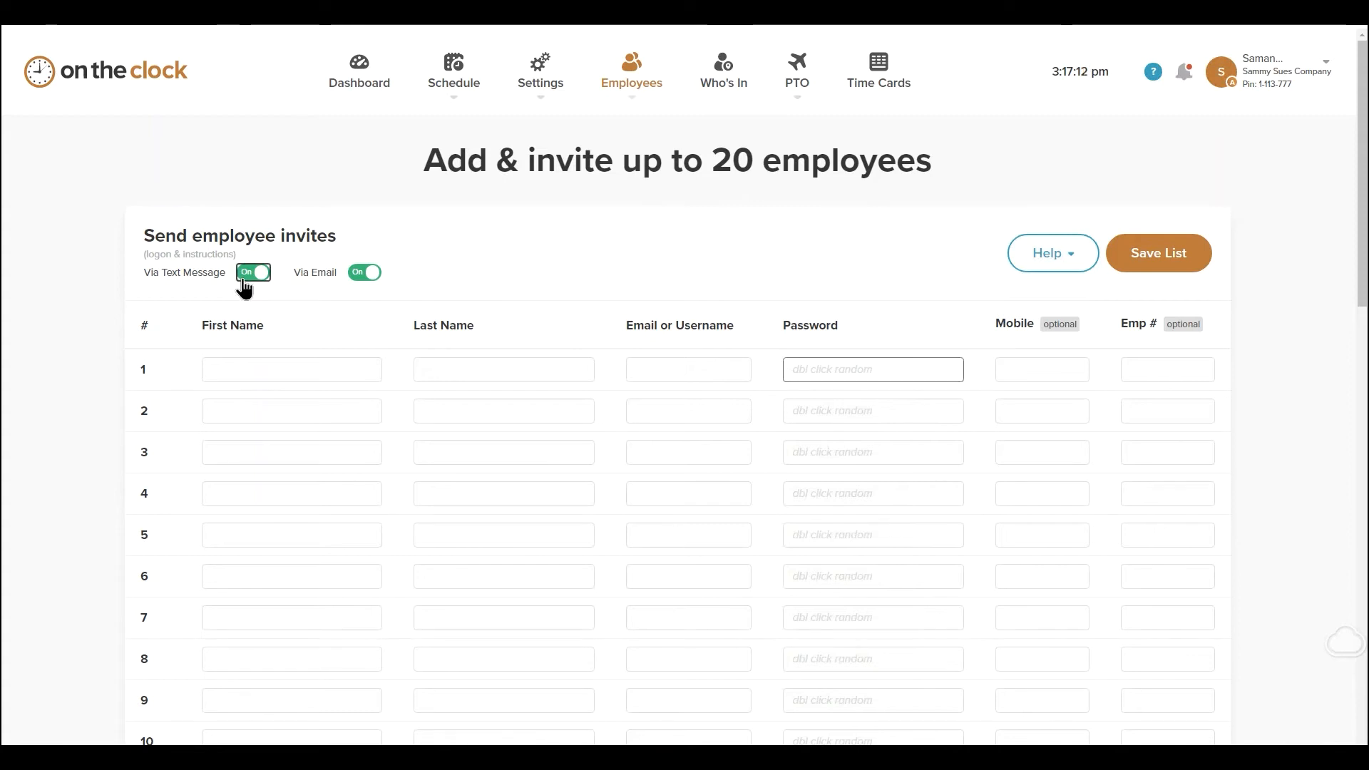
click(365, 273)
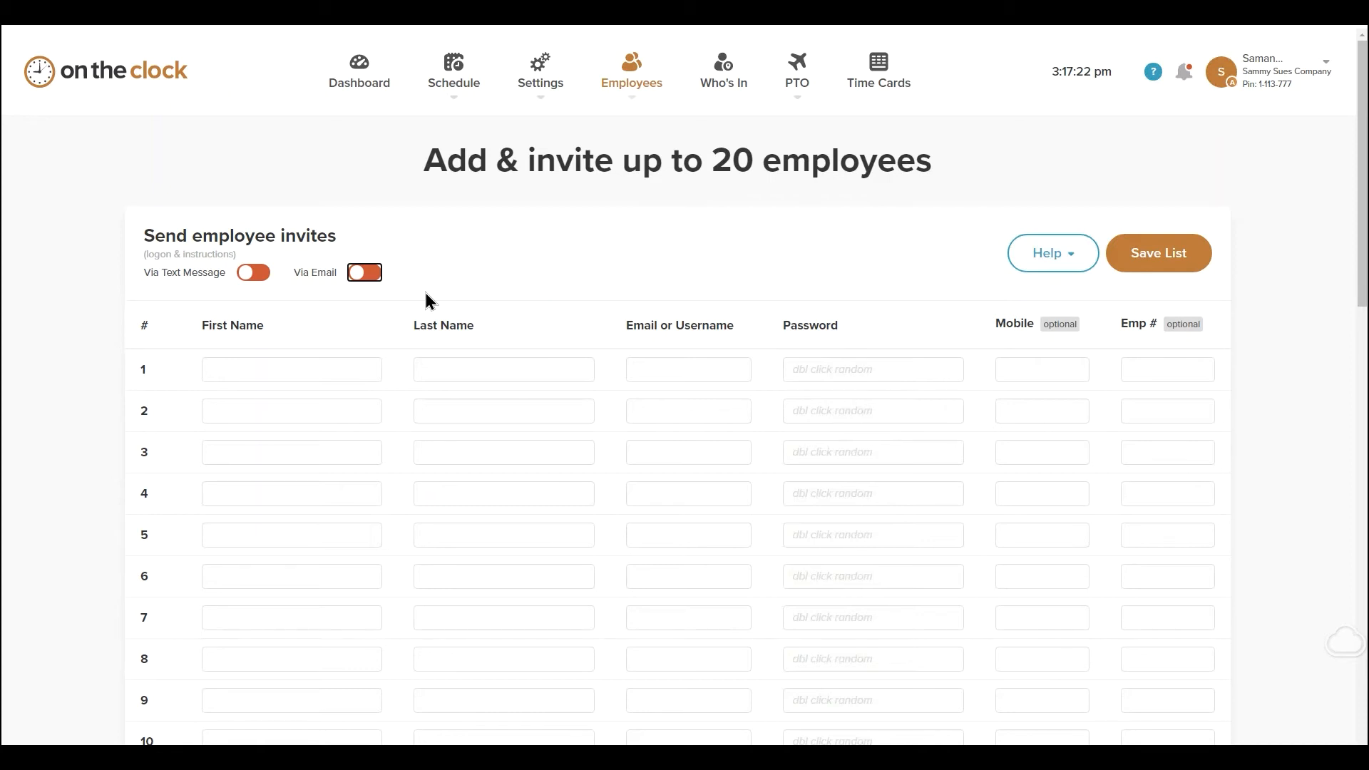
Return to the Help Directory's Guided Journey and look over its list of account setup topics
click(1152, 74)
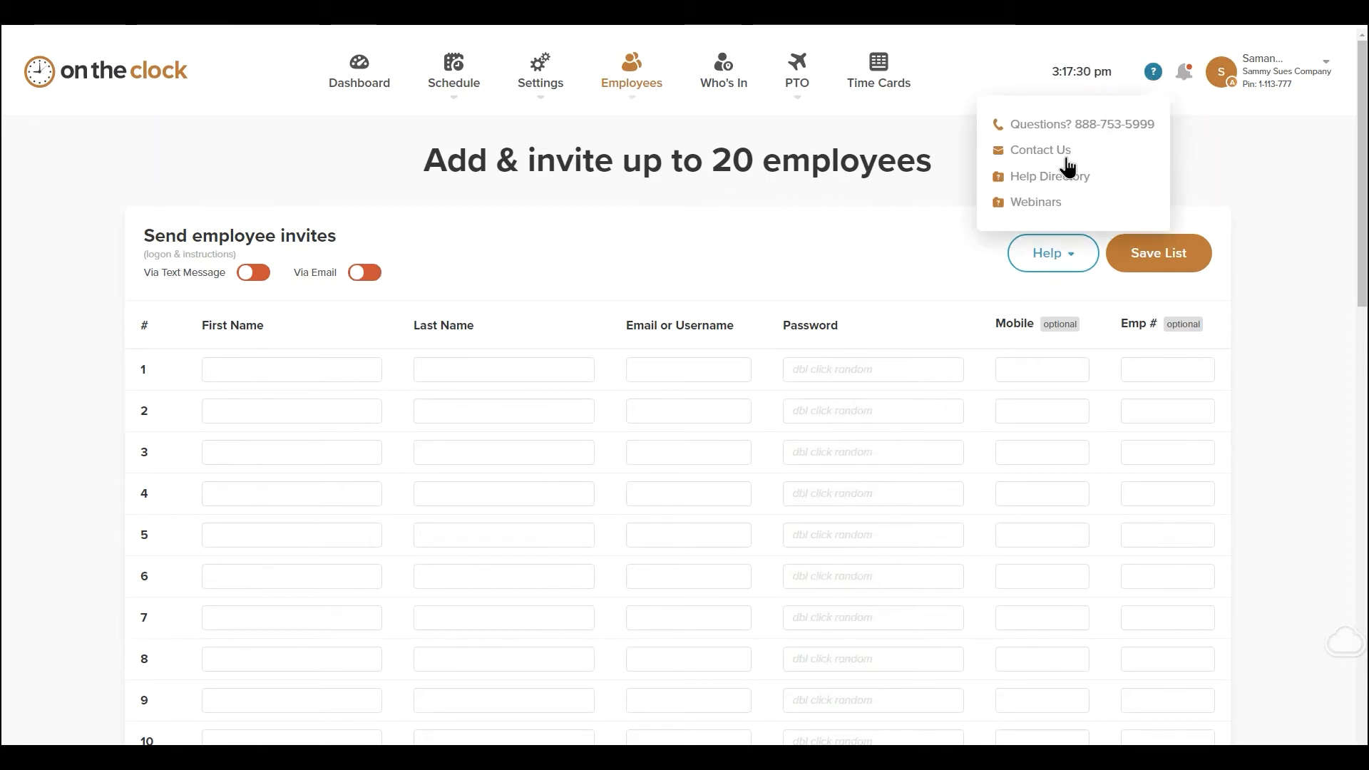
click(1062, 181)
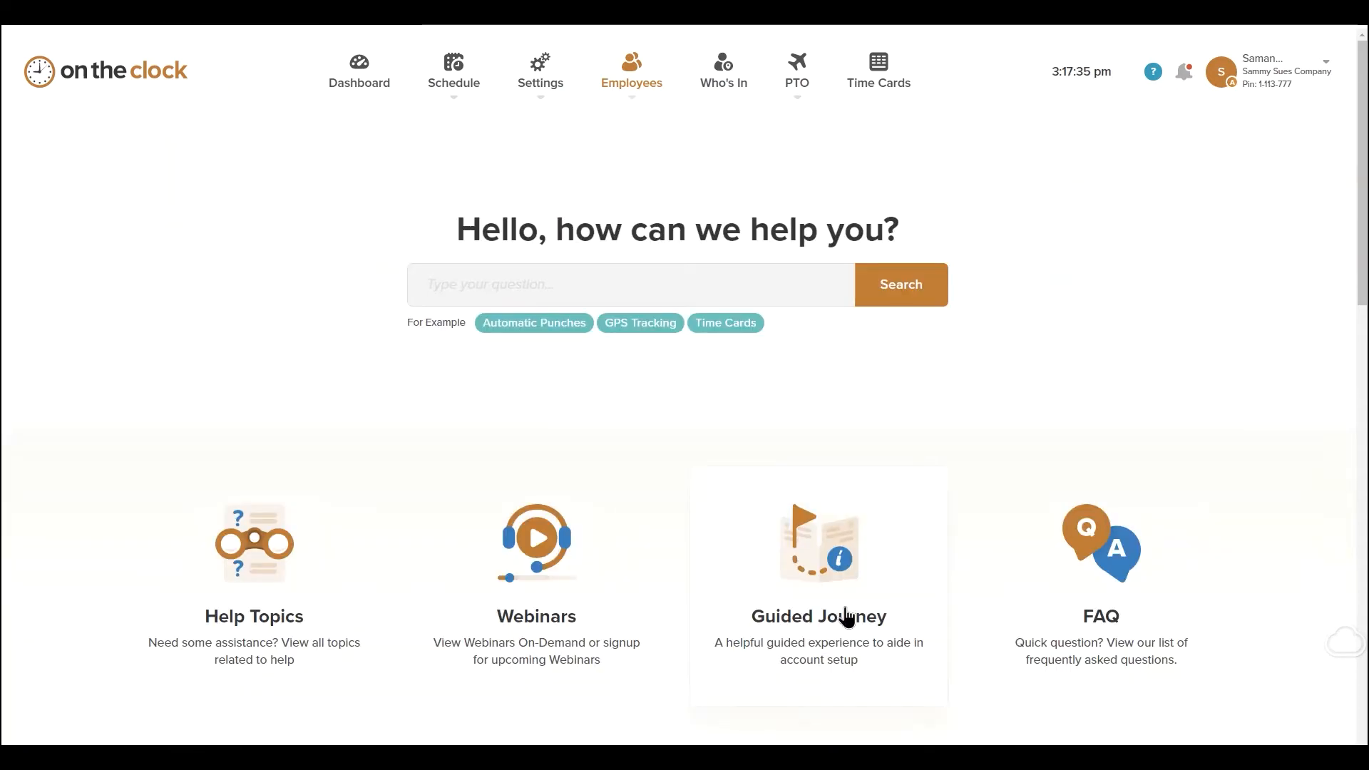
click(847, 618)
scroll(636, 506, down, 4)
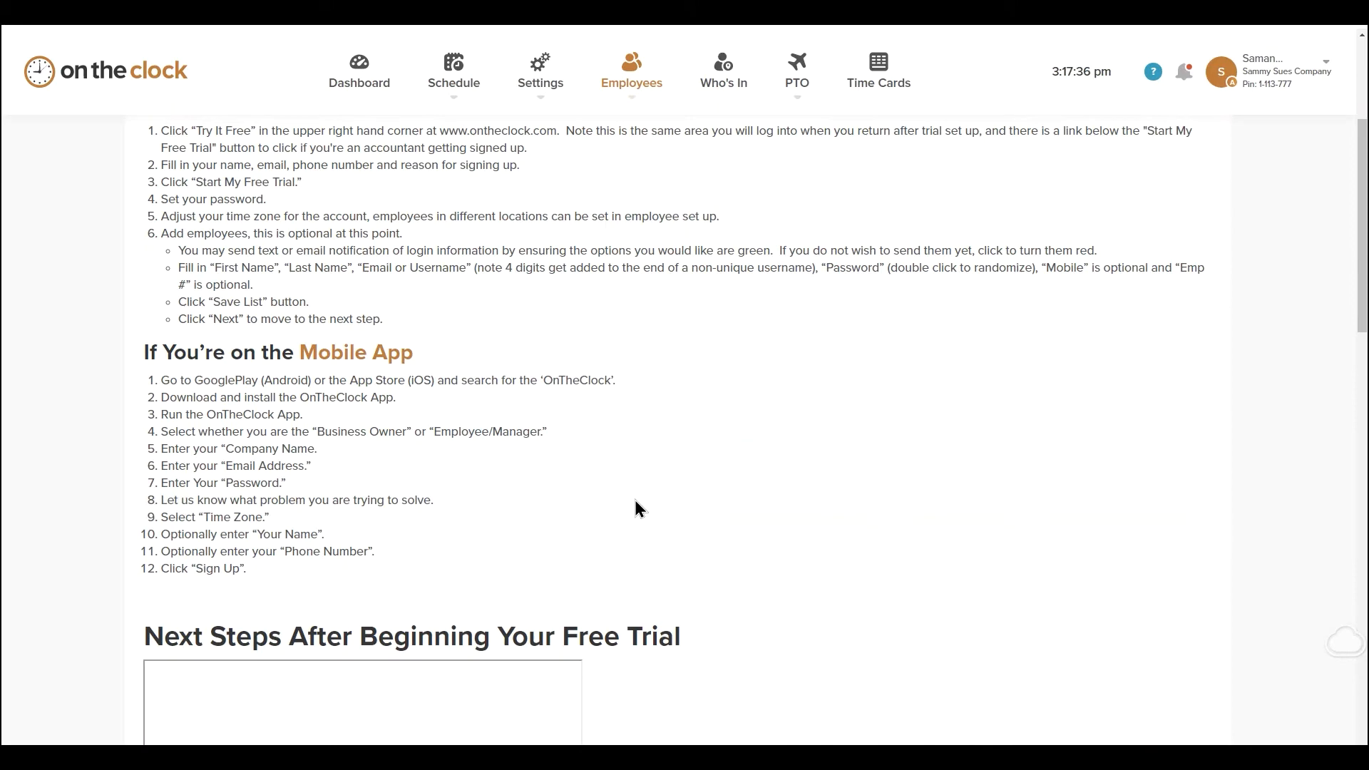
scroll(635, 499, down, 8)
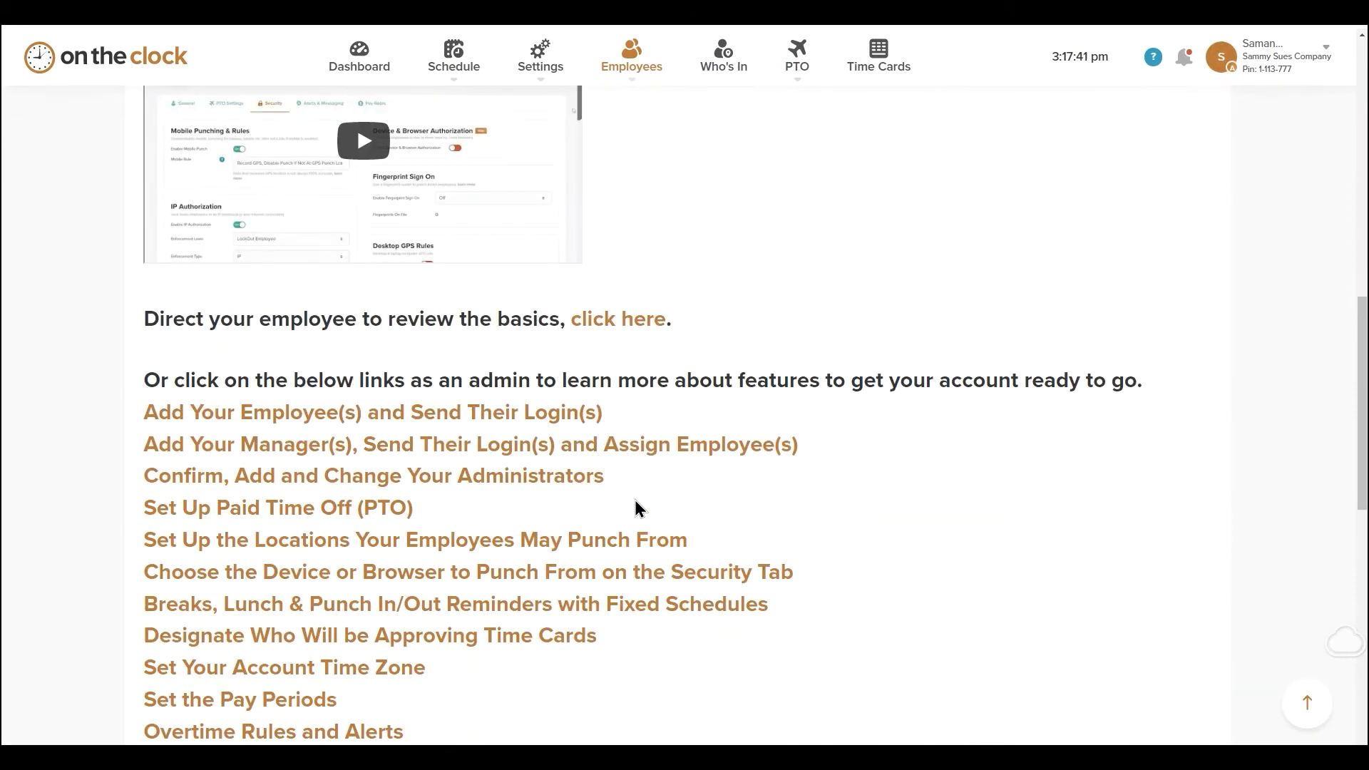
Open the Add Your Employee(s) and Send Their Login(s) article and read its browser and mobile app instructions
click(470, 421)
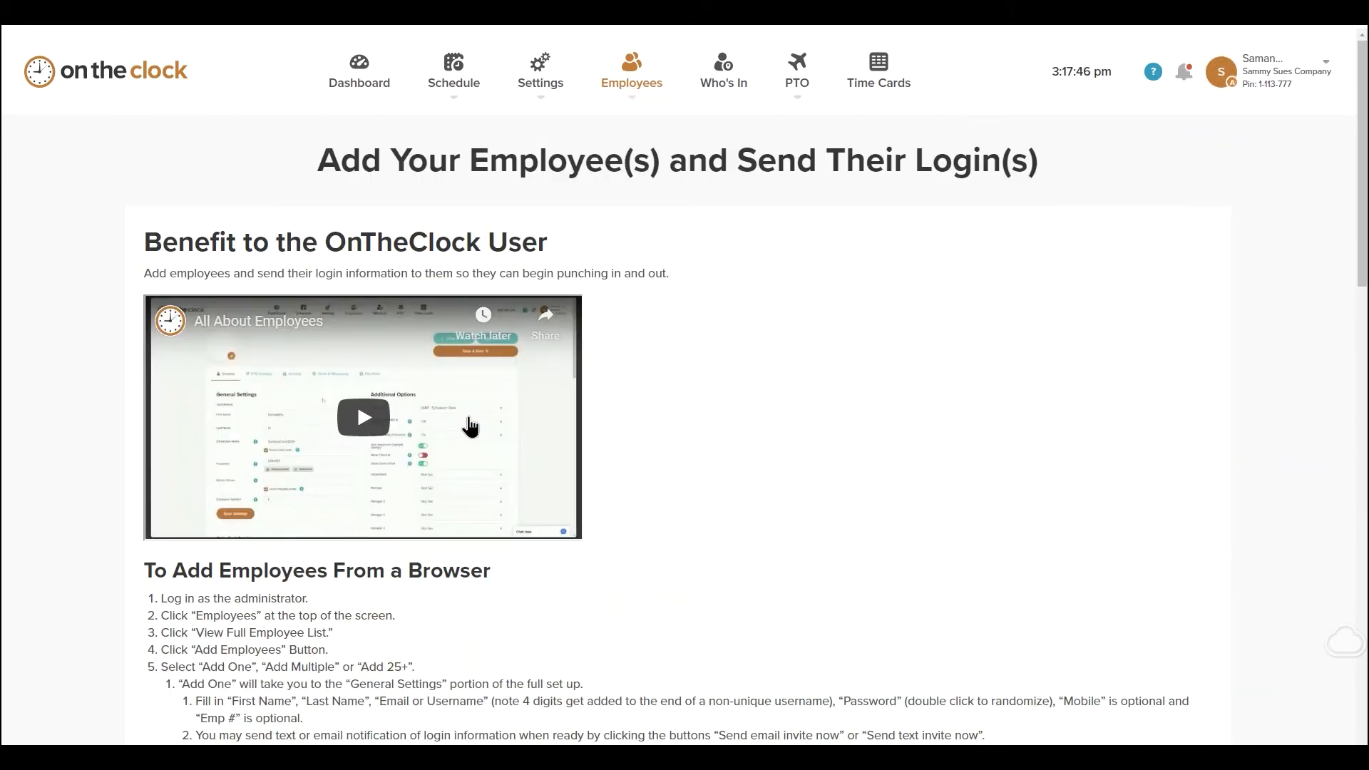
scroll(787, 365, down, 3)
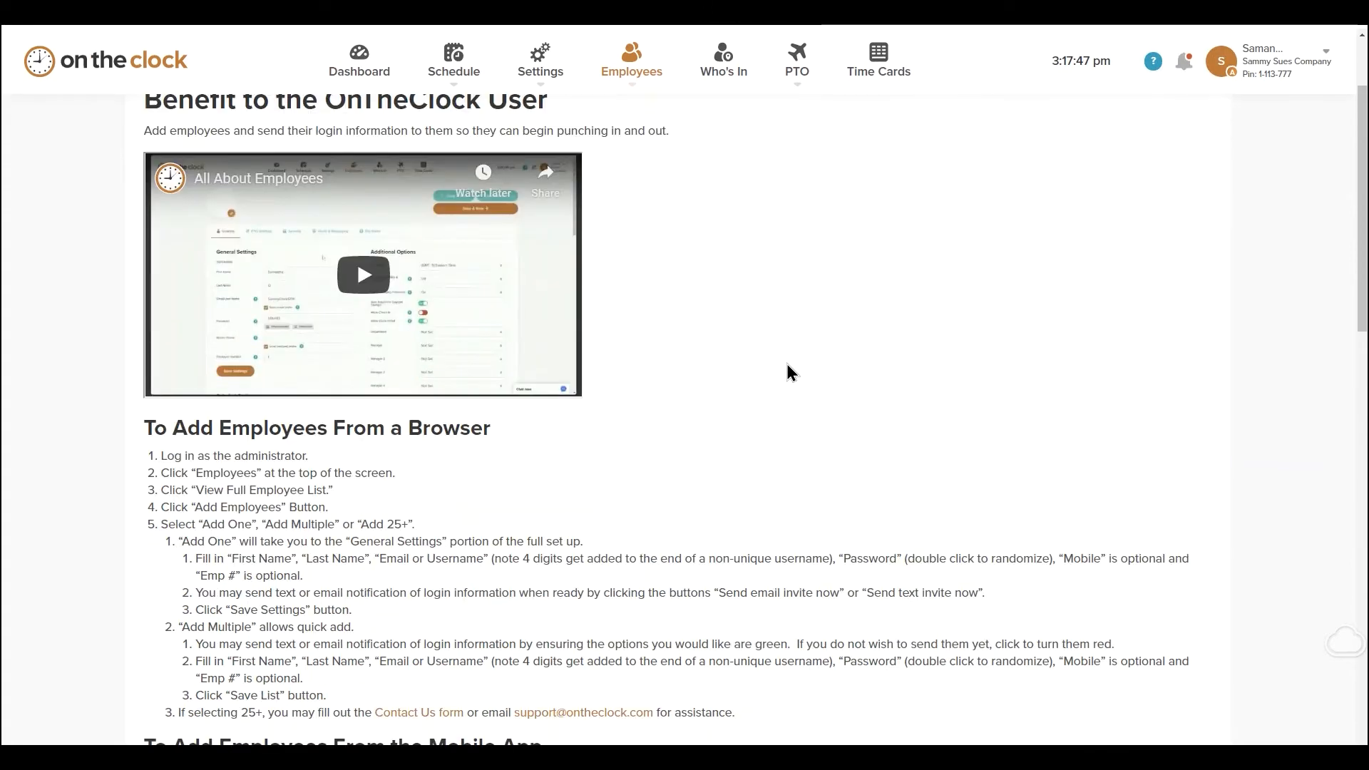
scroll(787, 365, down, 3)
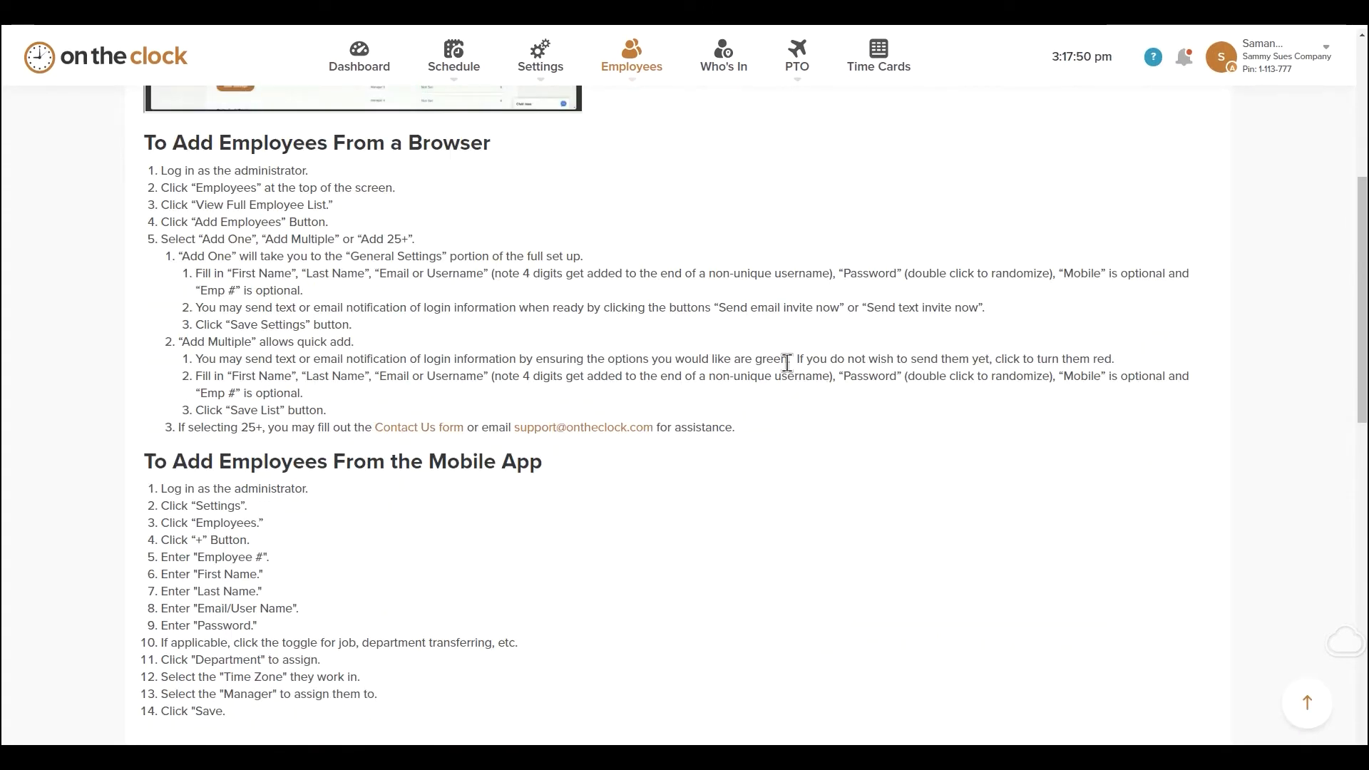
scroll(786, 365, down, 3)
scroll(788, 368, up, 3)
Open the Employee F/T group from the employee groups for editing and review its general settings and additional options
click(538, 89)
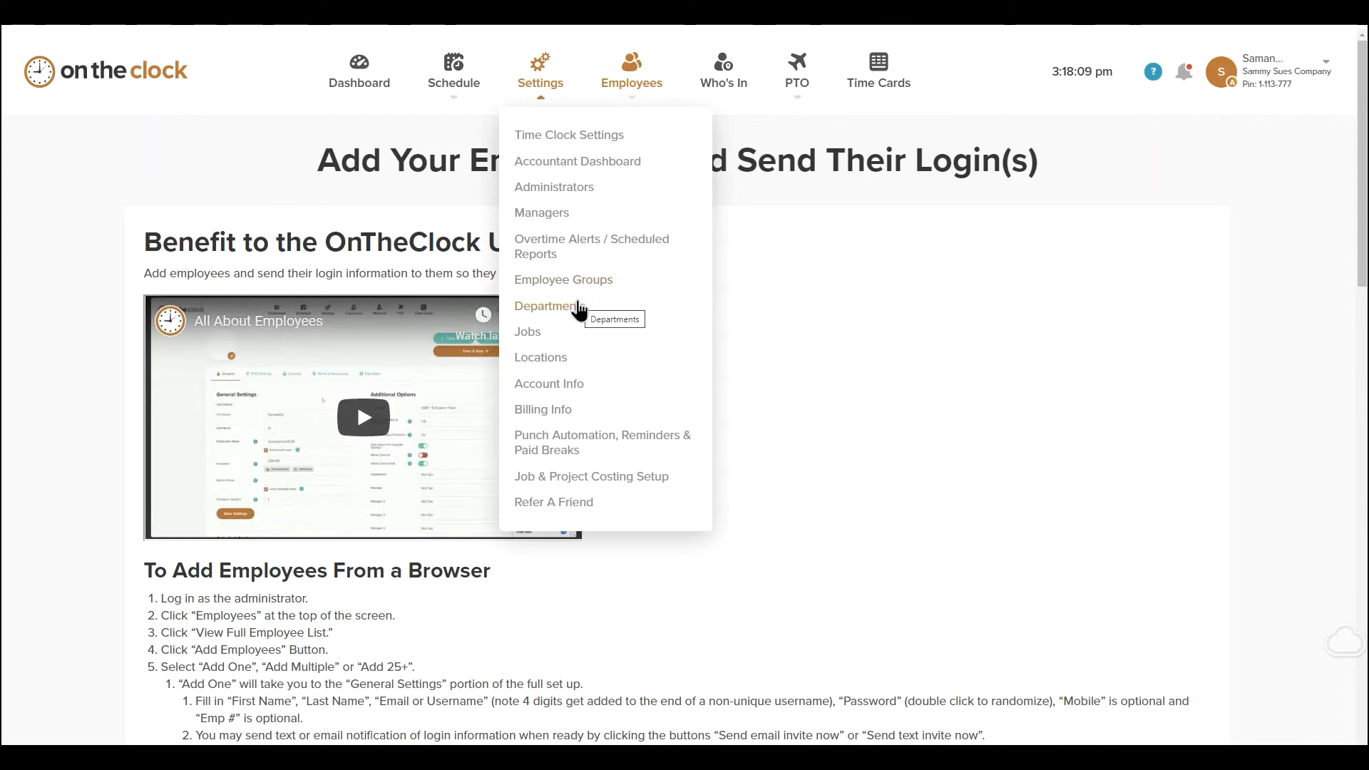
click(569, 281)
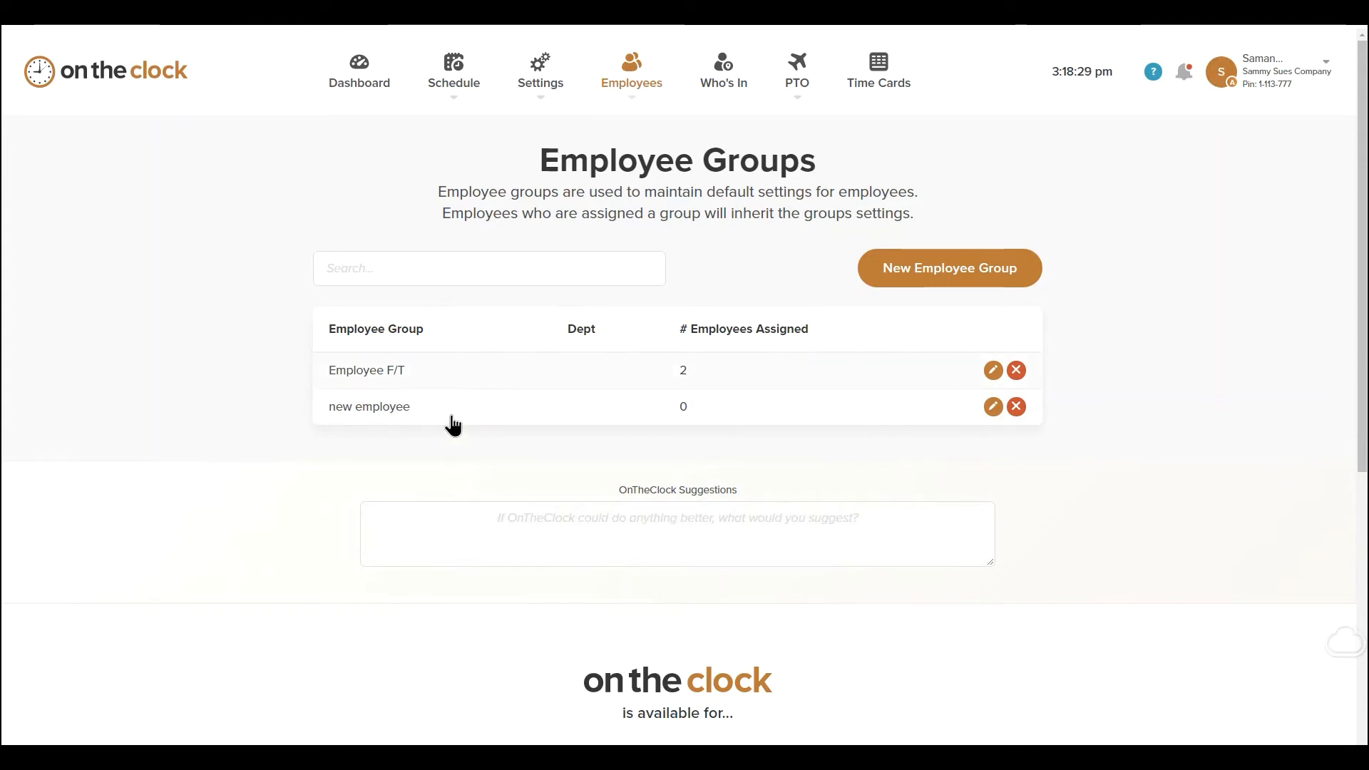
click(992, 371)
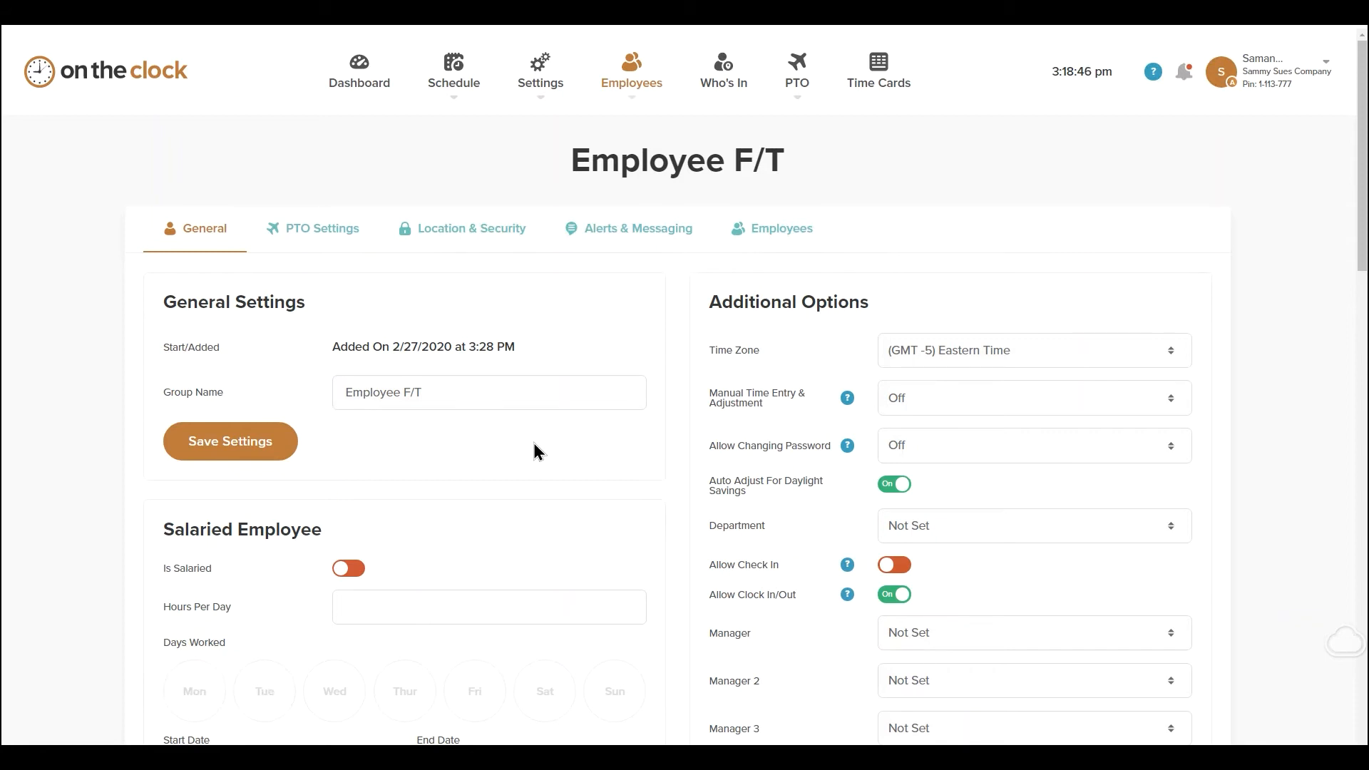
click(576, 396)
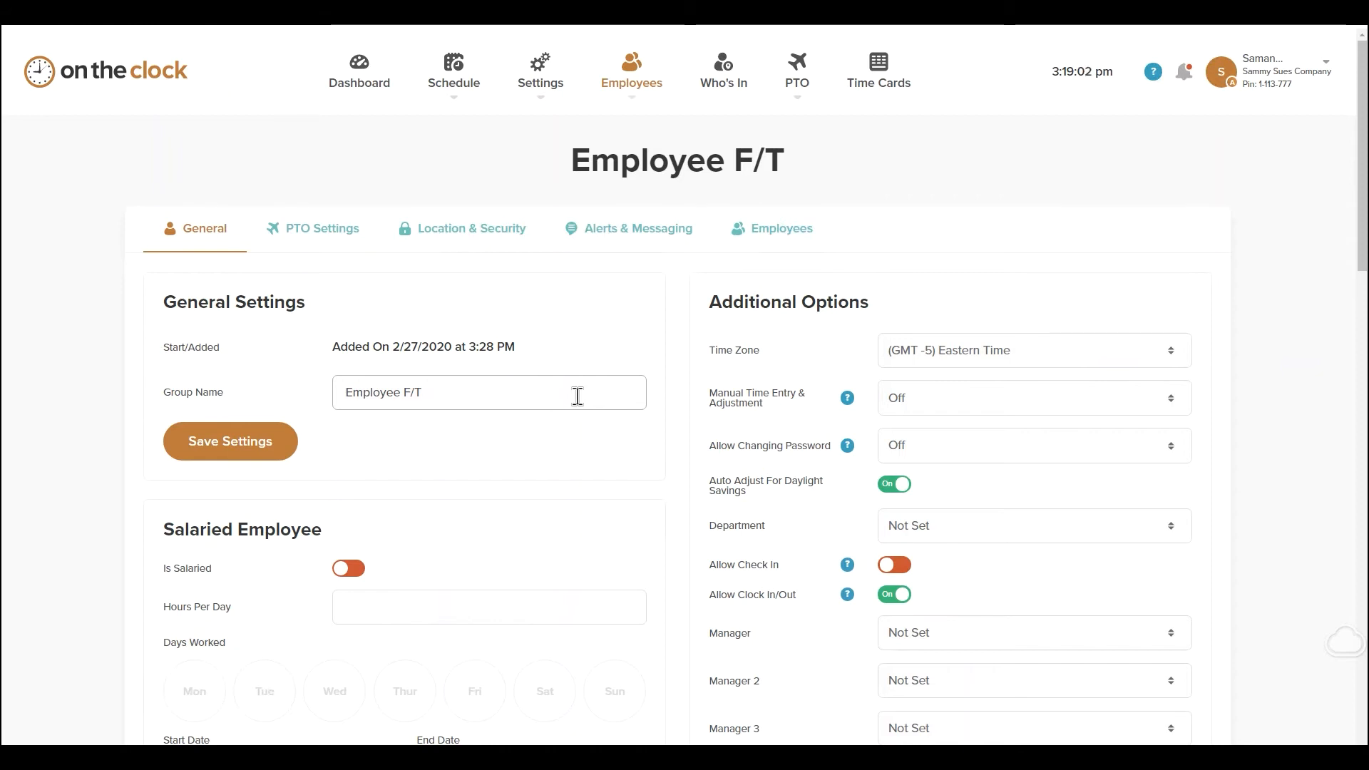
scroll(568, 321, down, 2)
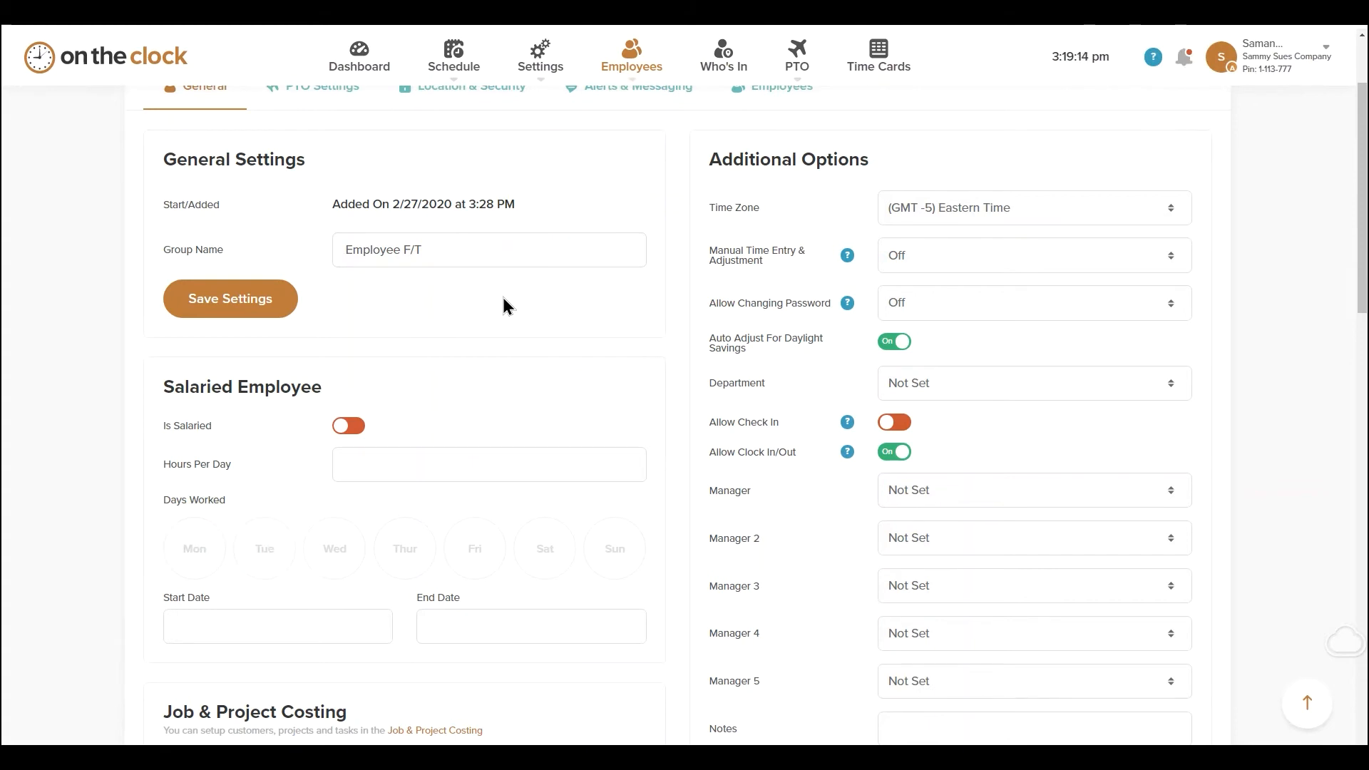
scroll(504, 307, down, 2)
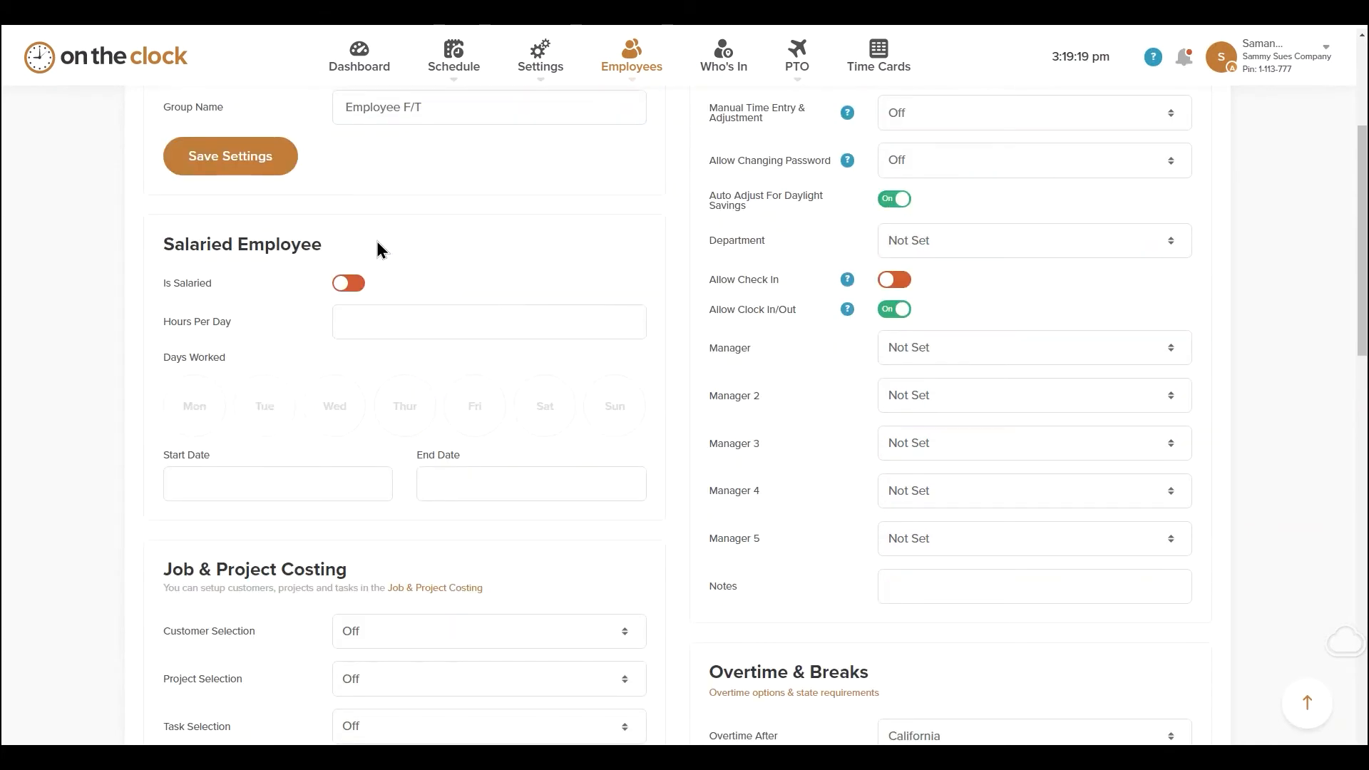
Mark the Employee F/T group as salaried and examine the hours per day and days worked fields
click(351, 283)
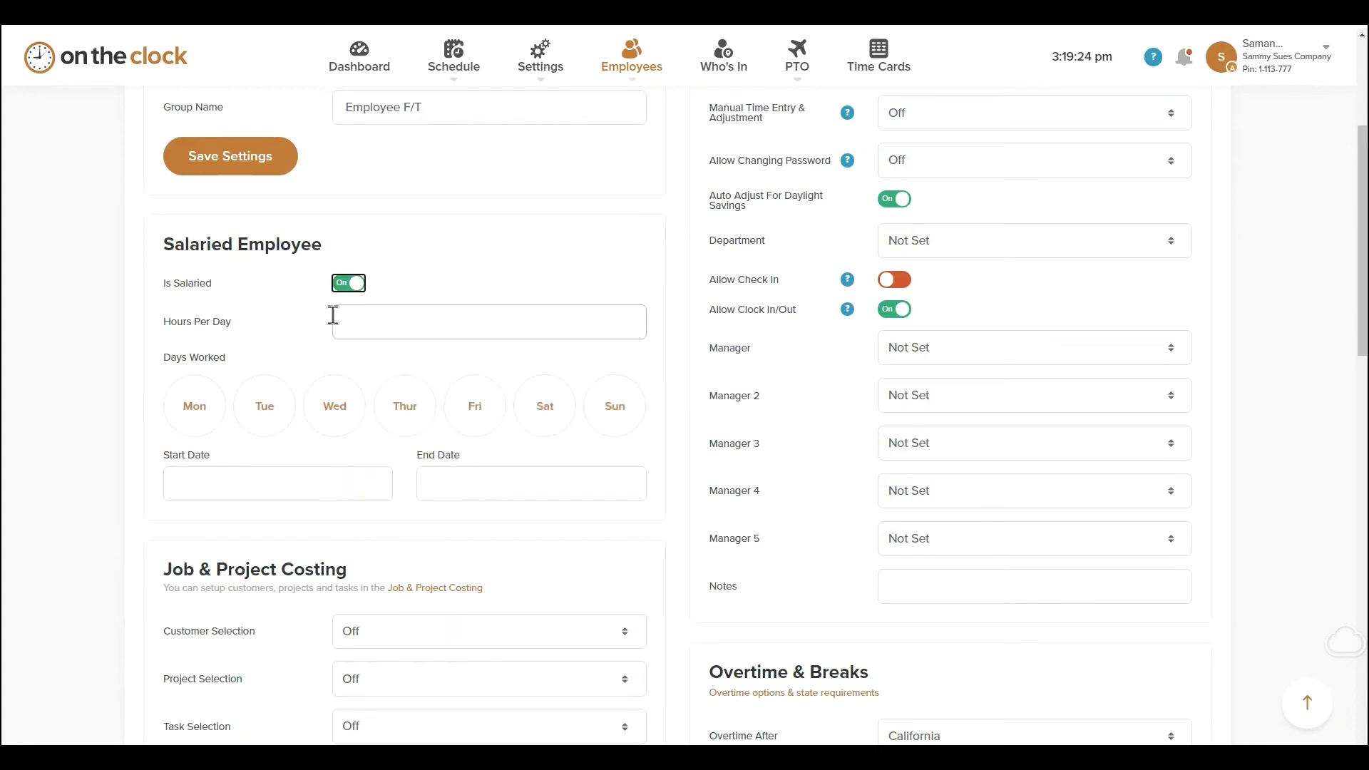
click(338, 319)
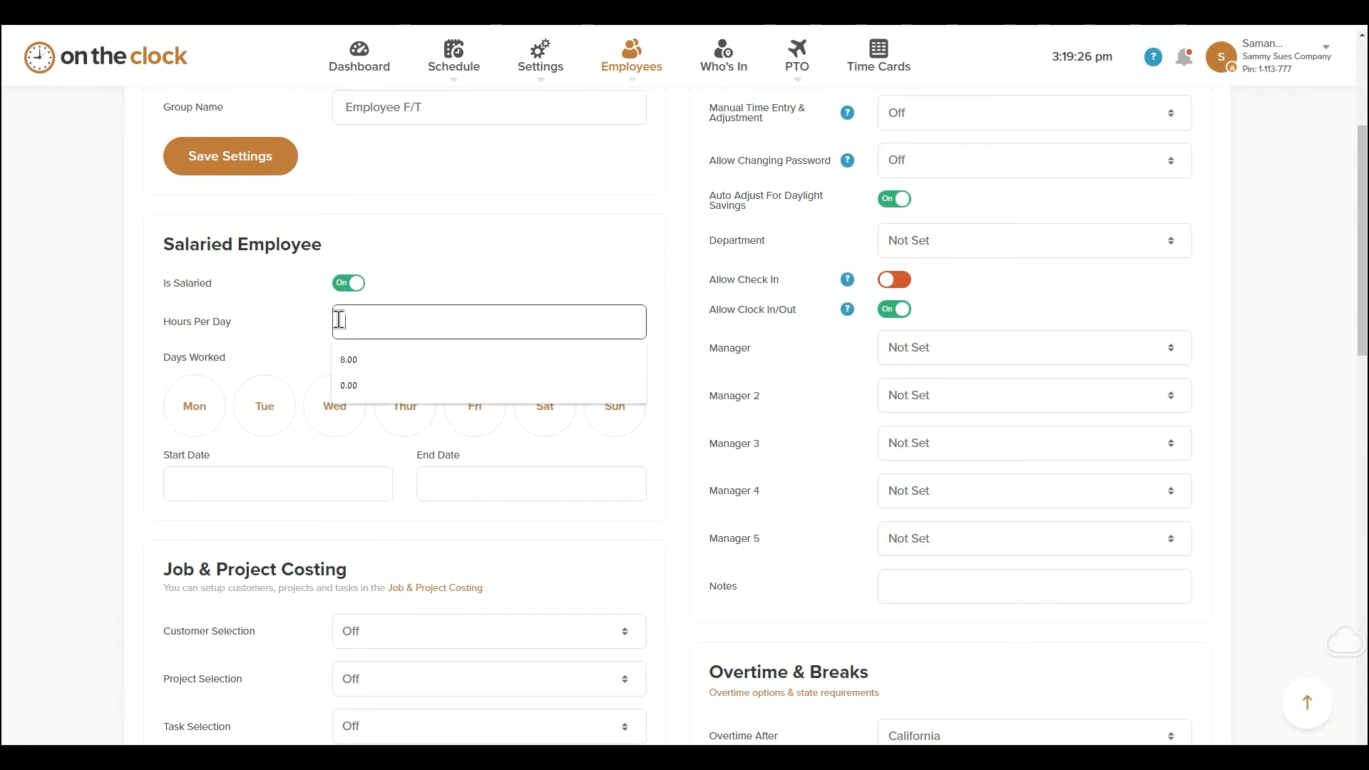
click(291, 351)
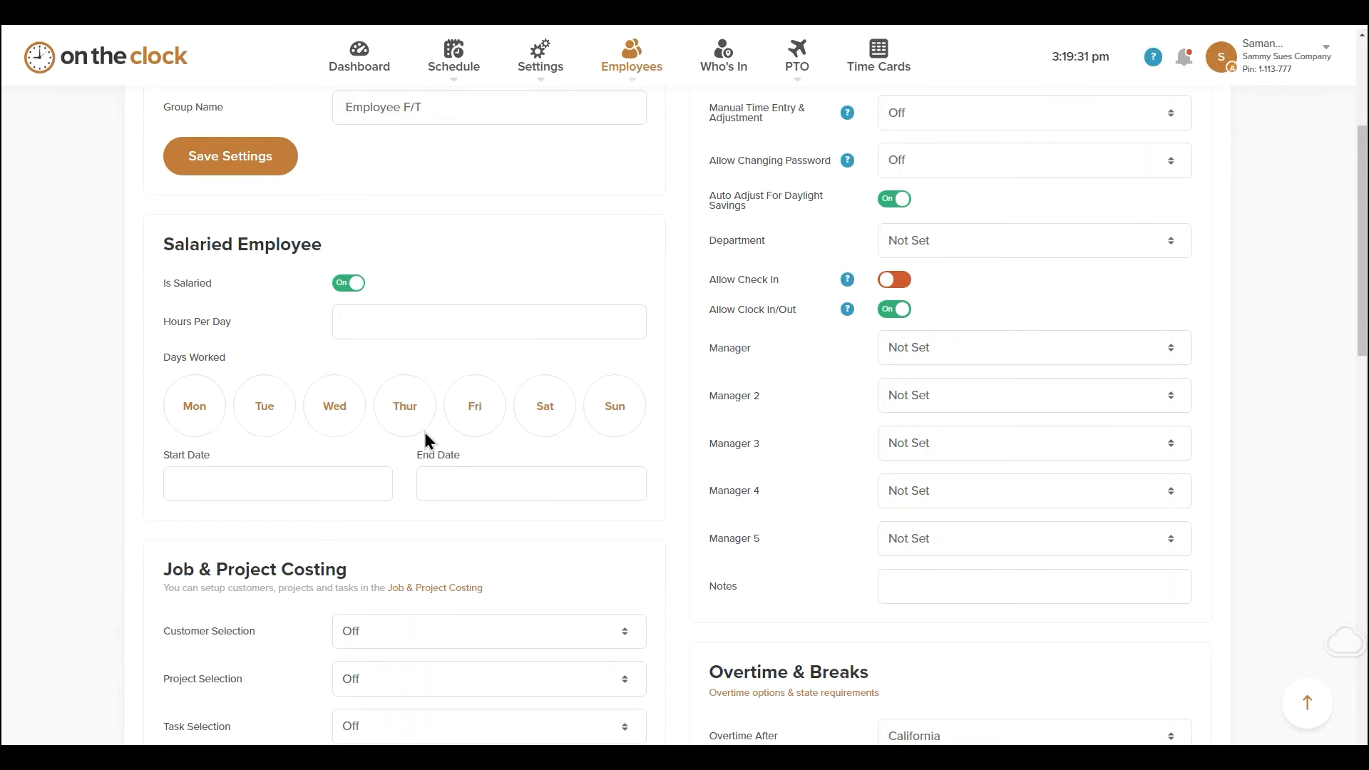
Check the Start Date field for salaried employees and turn off Is Salaried for the Employee F/T group
click(268, 483)
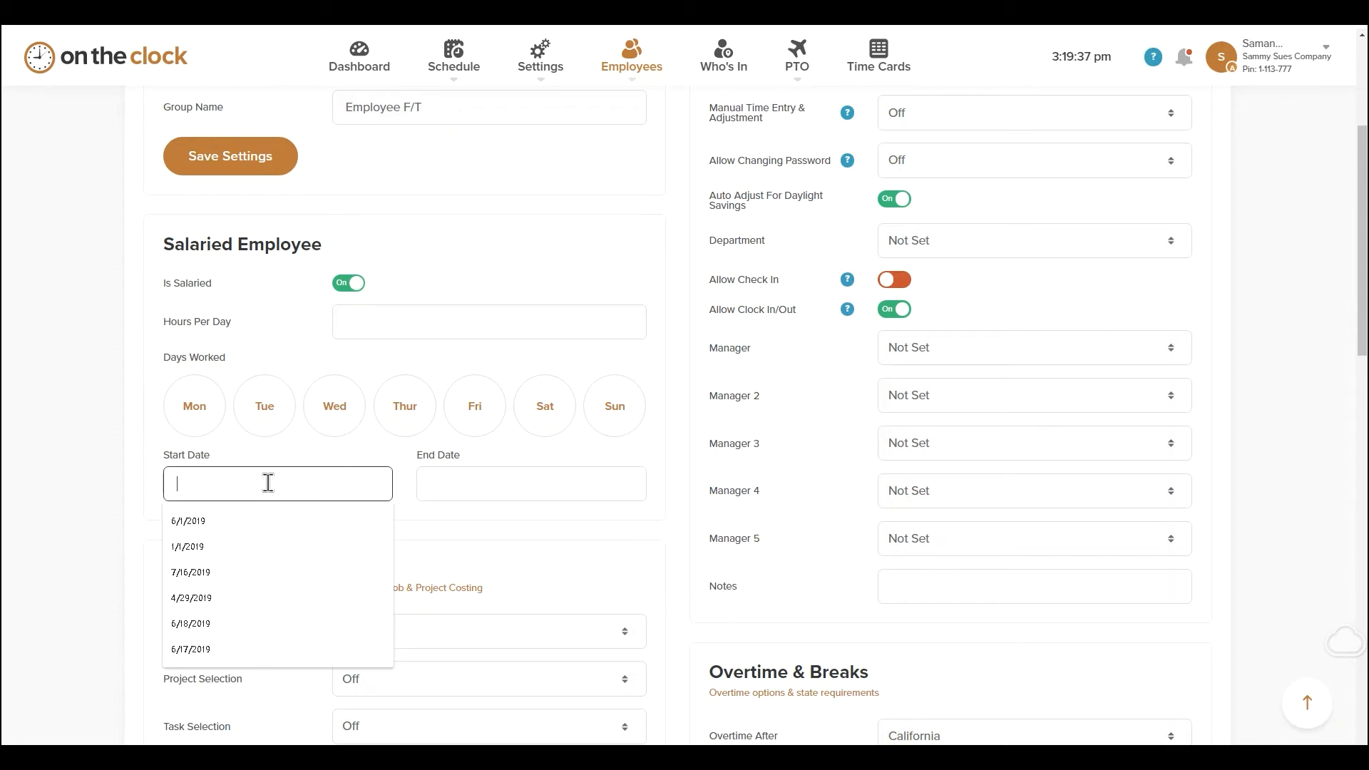
click(404, 282)
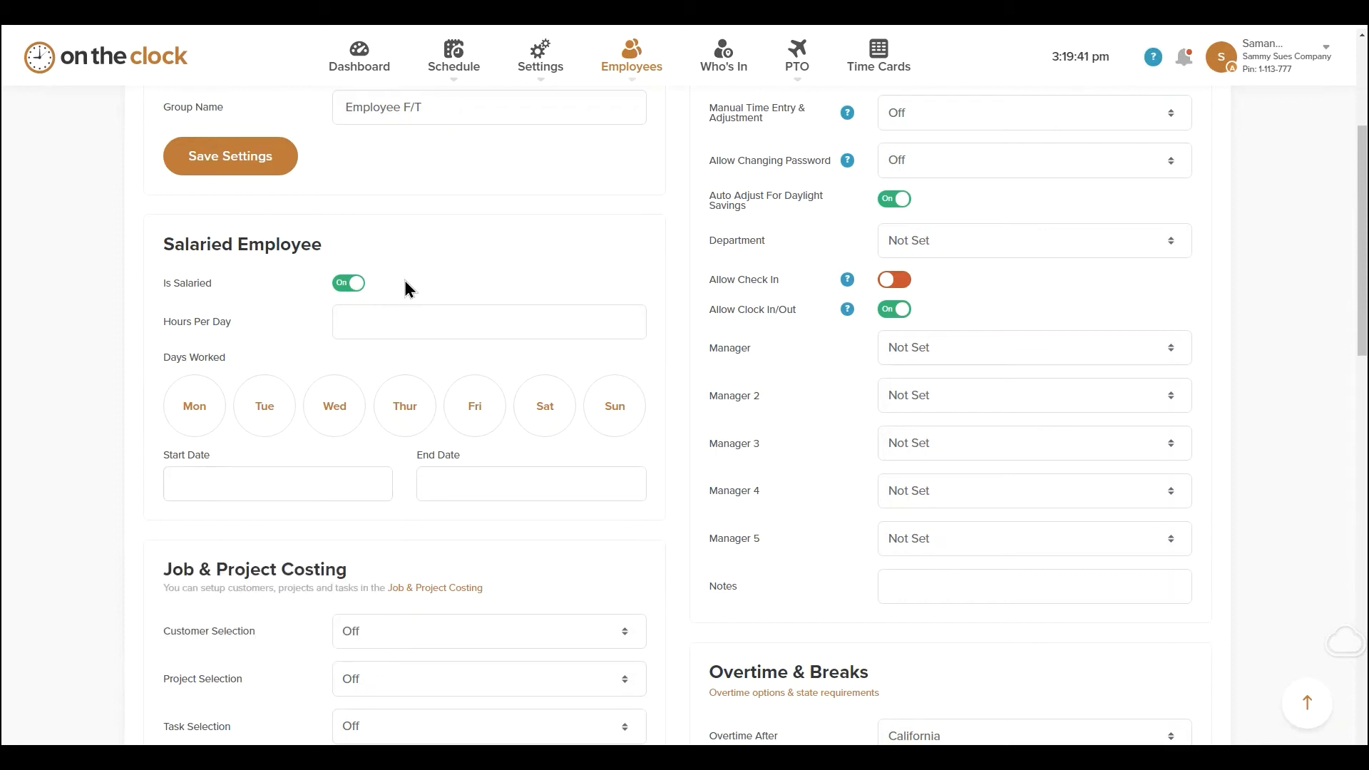
click(346, 287)
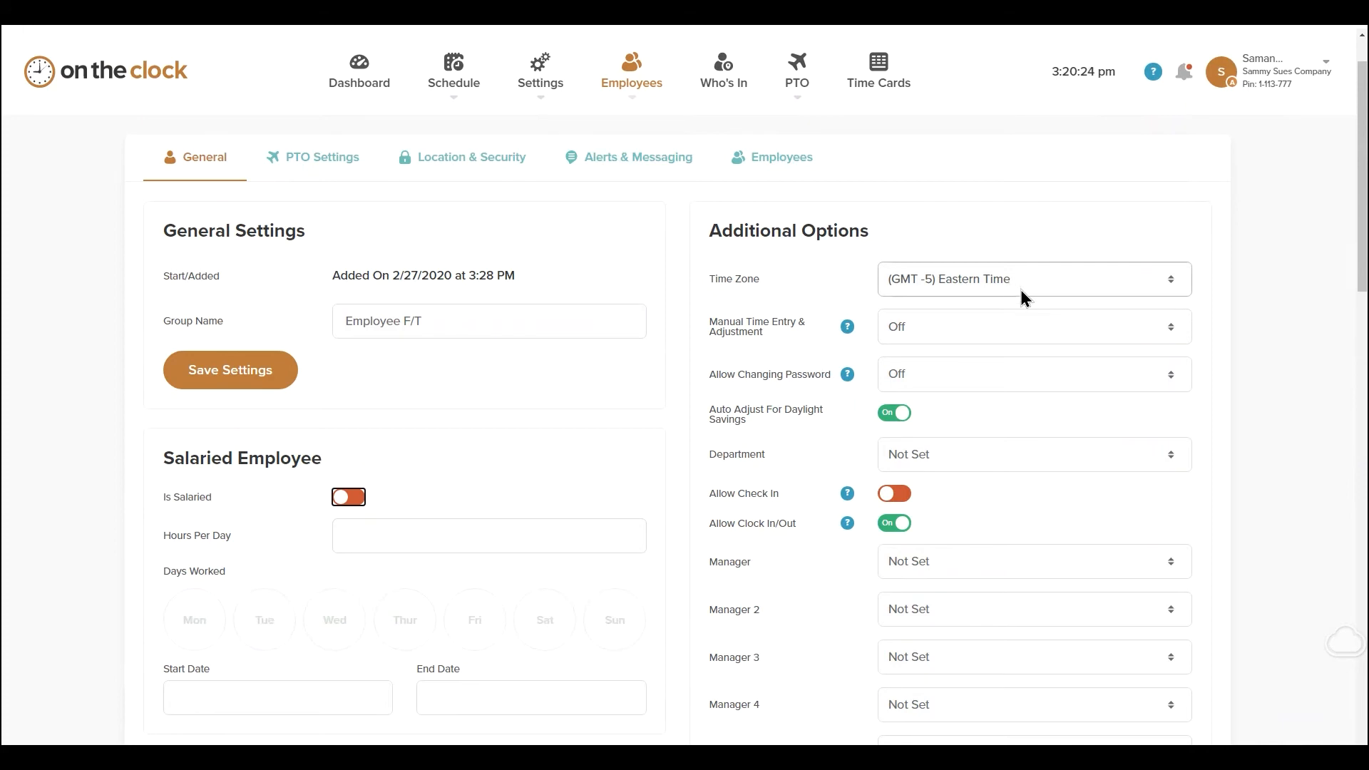
View the time zone choices and switch Auto Adjust For Daylight Savings off and back on
click(1021, 290)
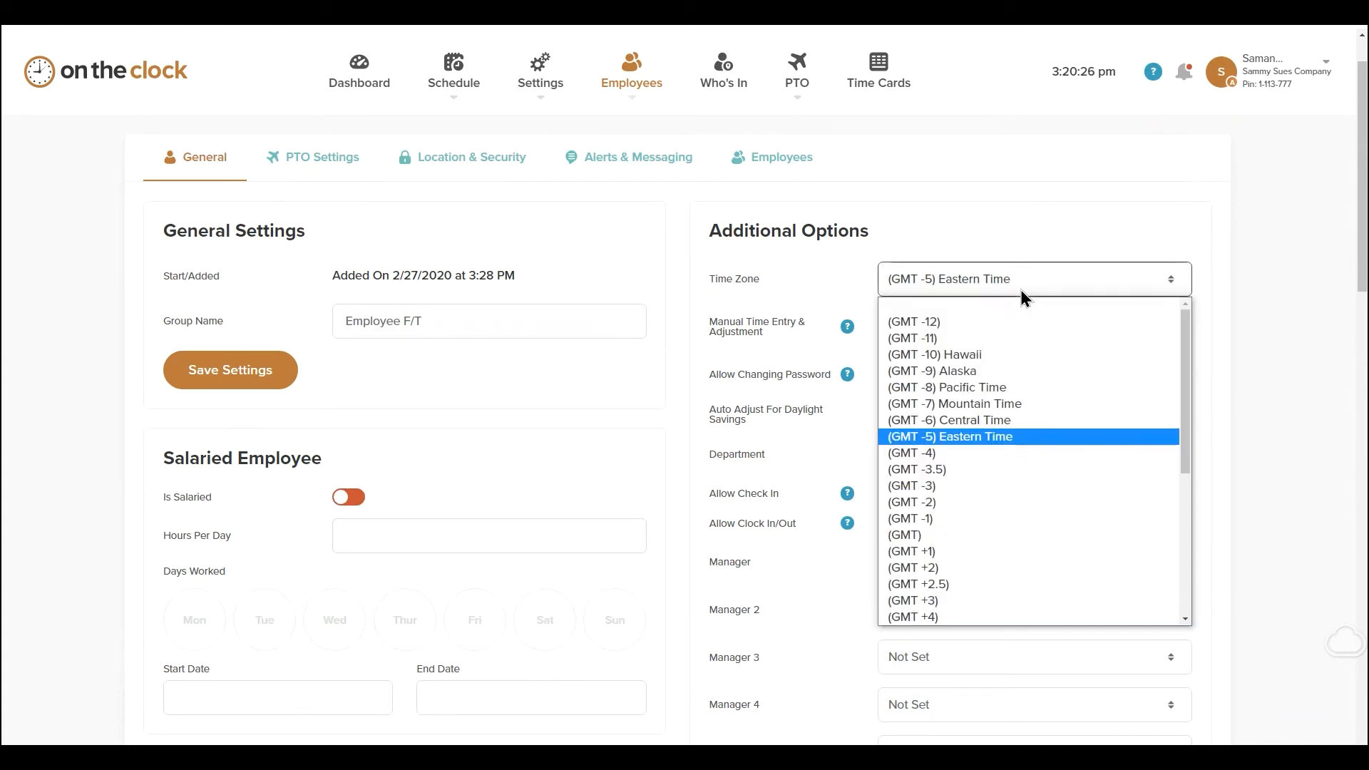
click(1020, 289)
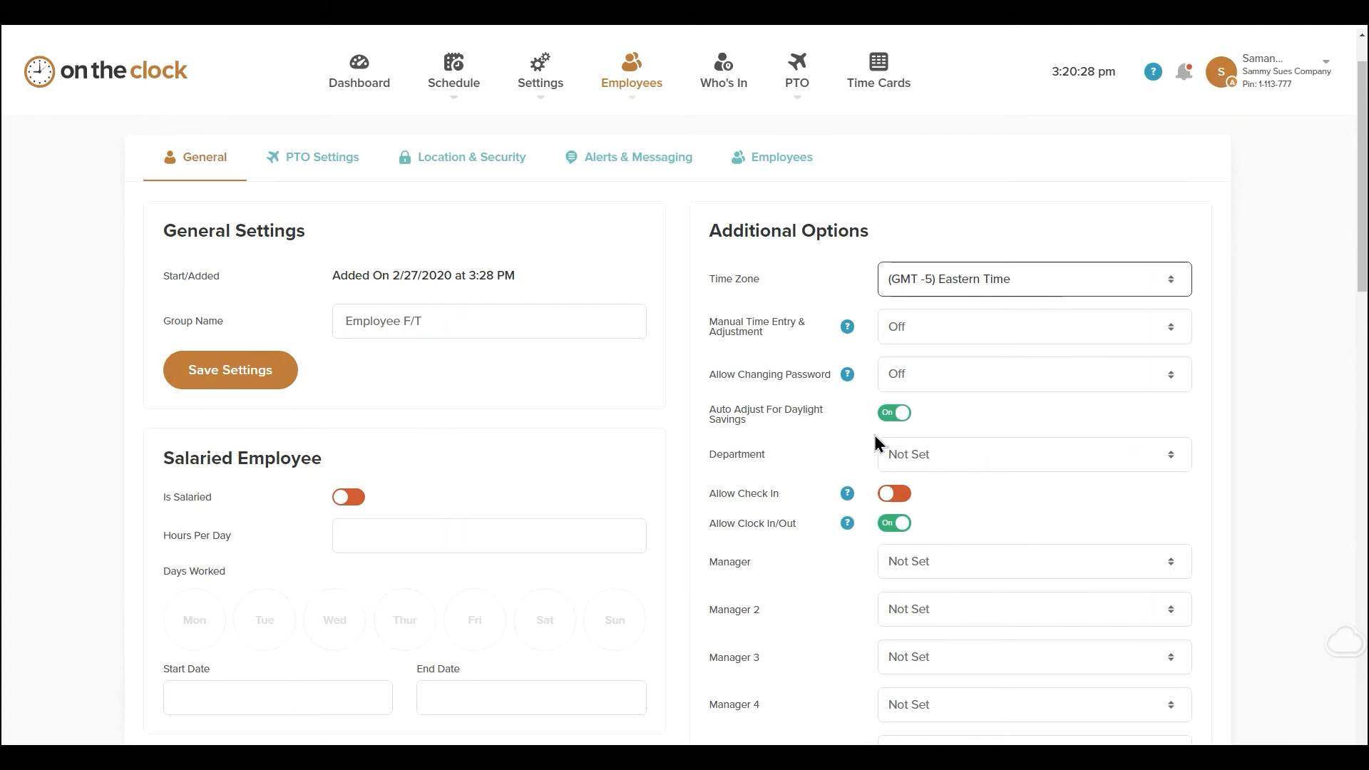
click(894, 415)
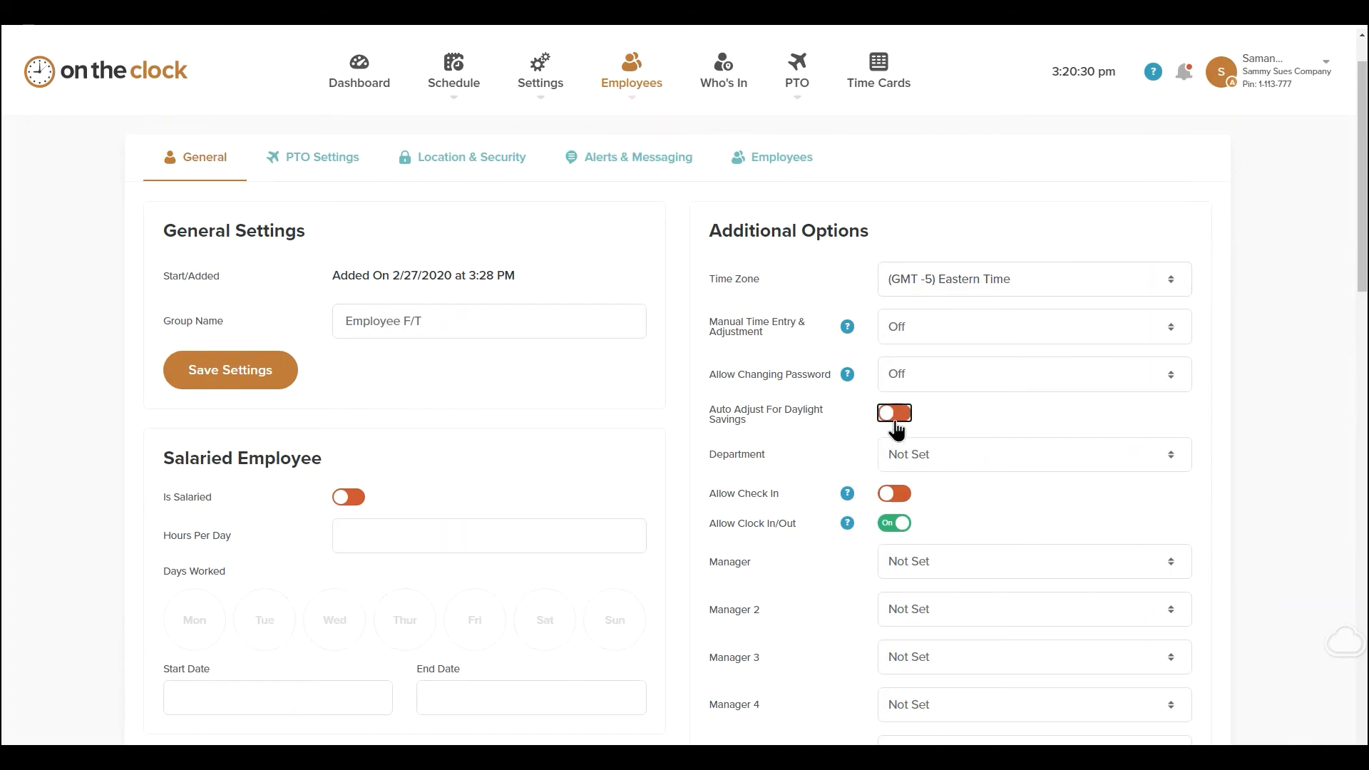
click(895, 422)
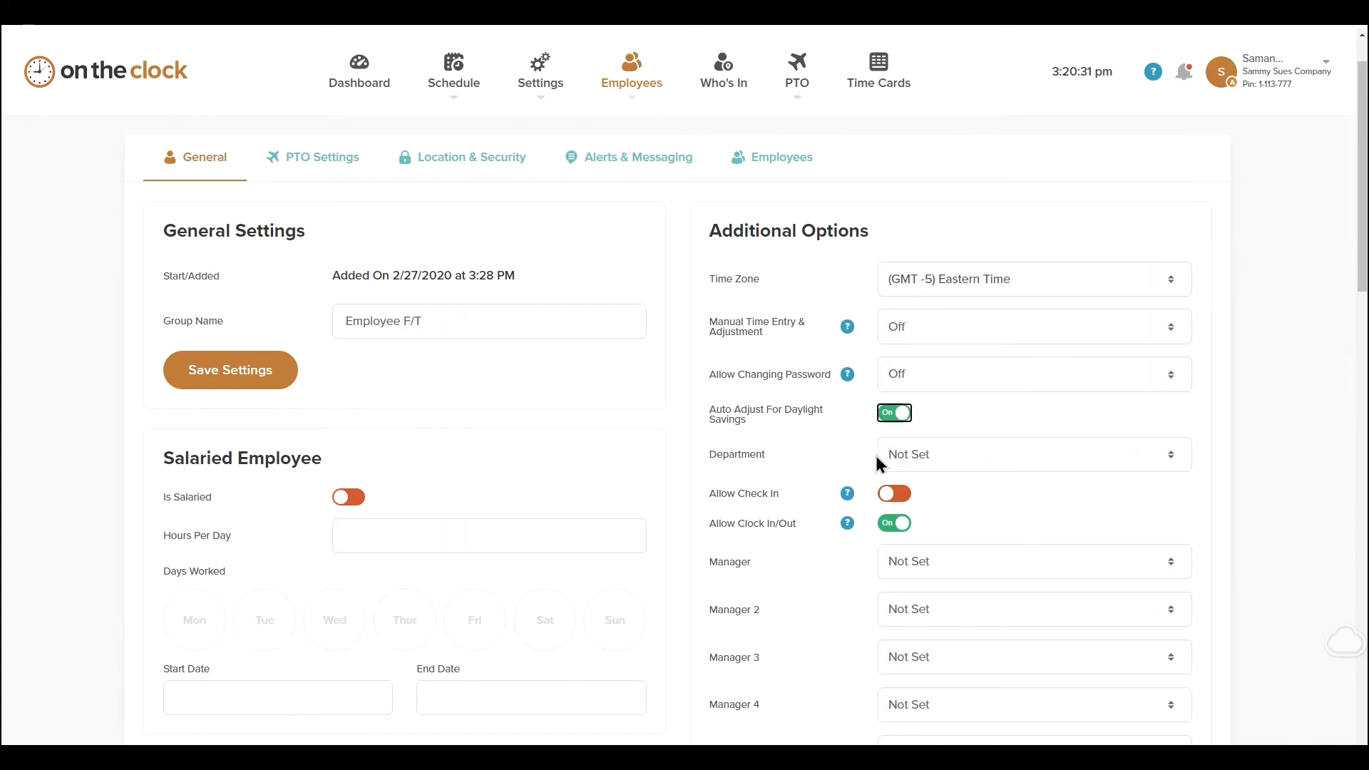
Try Manual Time Entry & Adjustment on, return it to Off, and set Allow Changing Password to On
click(920, 335)
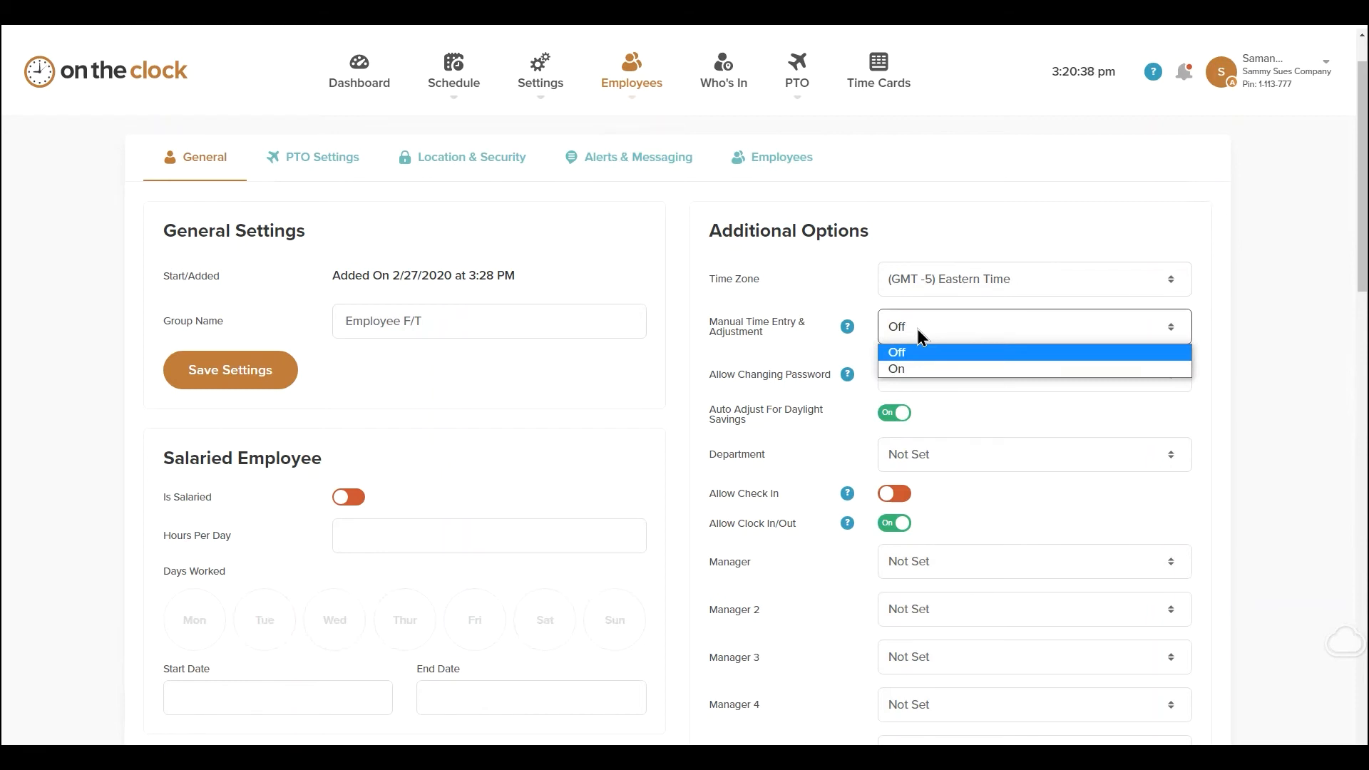
click(917, 369)
click(918, 332)
click(913, 350)
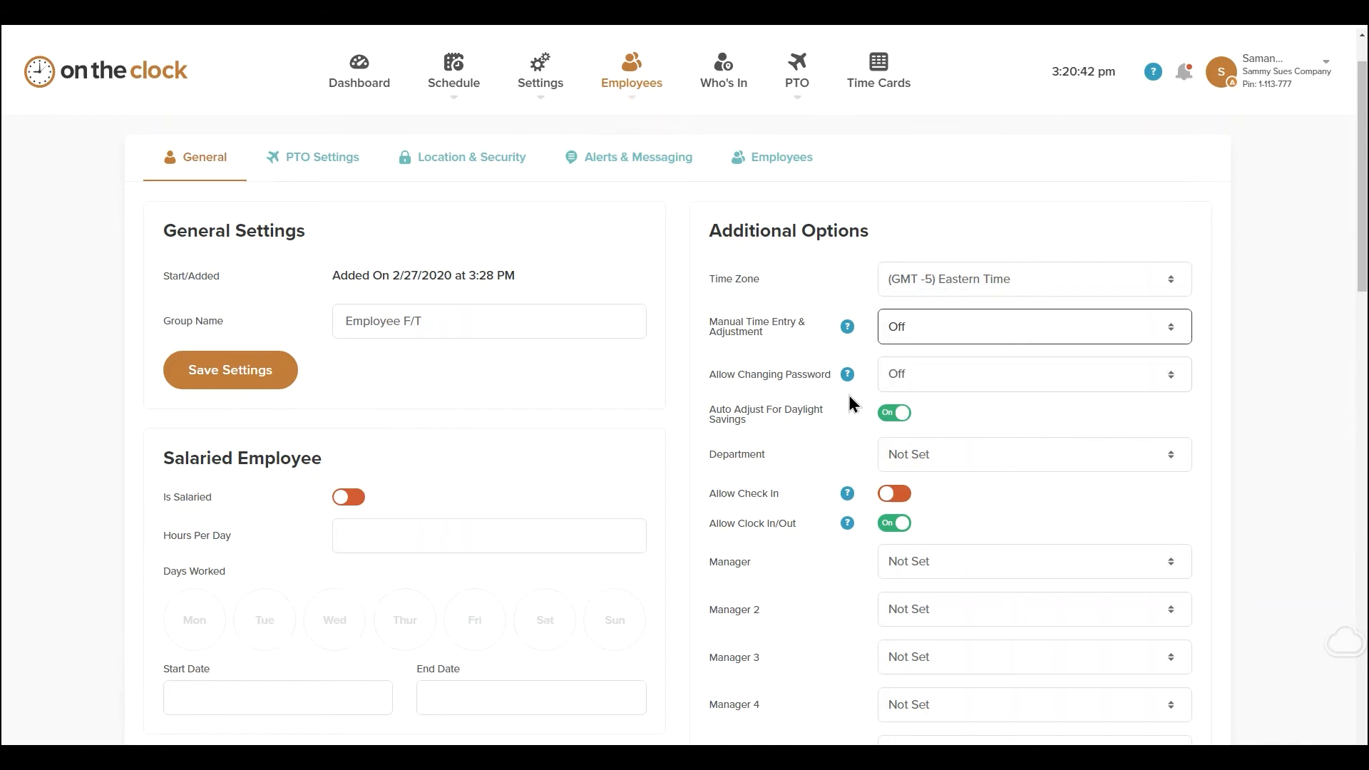
click(914, 376)
click(914, 417)
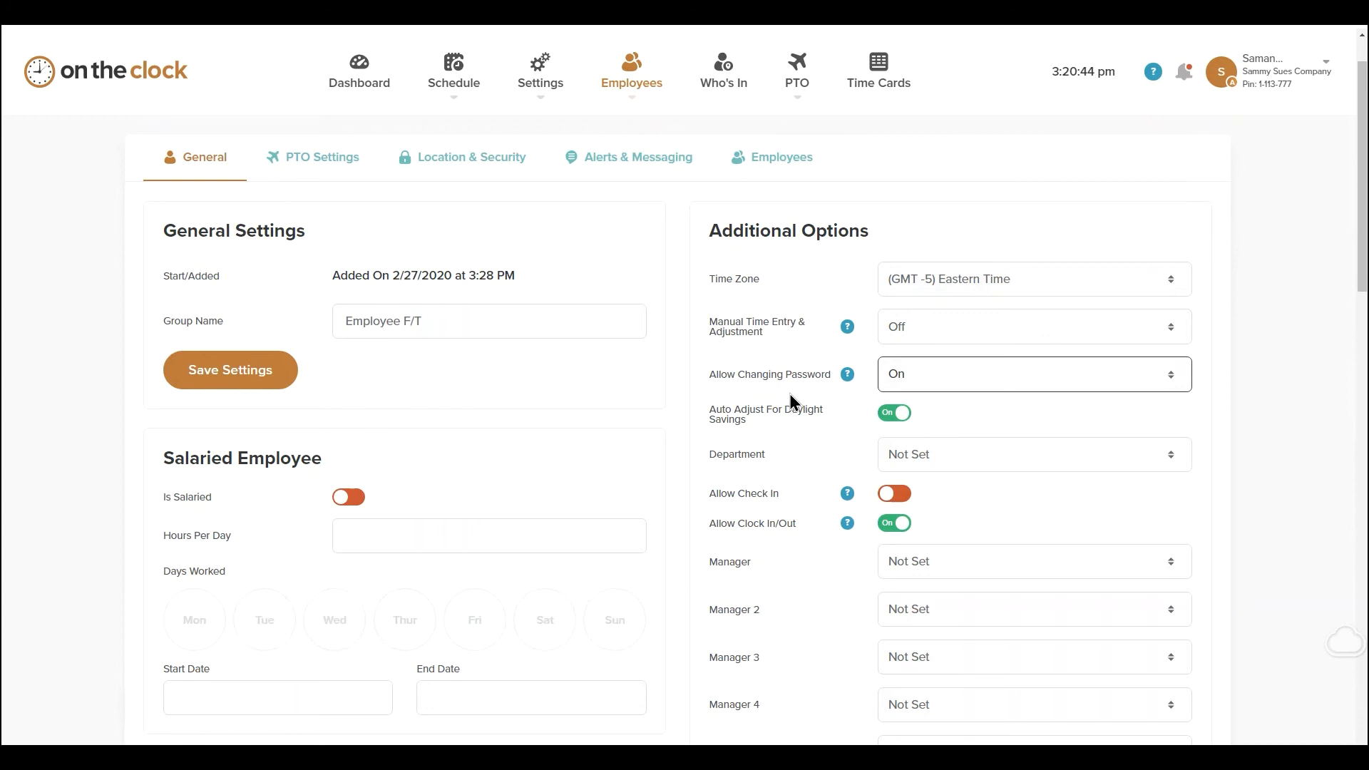
Examine the available Department and Manager choices in the group's additional options, leaving both selections alone
scroll(789, 401, down, 2)
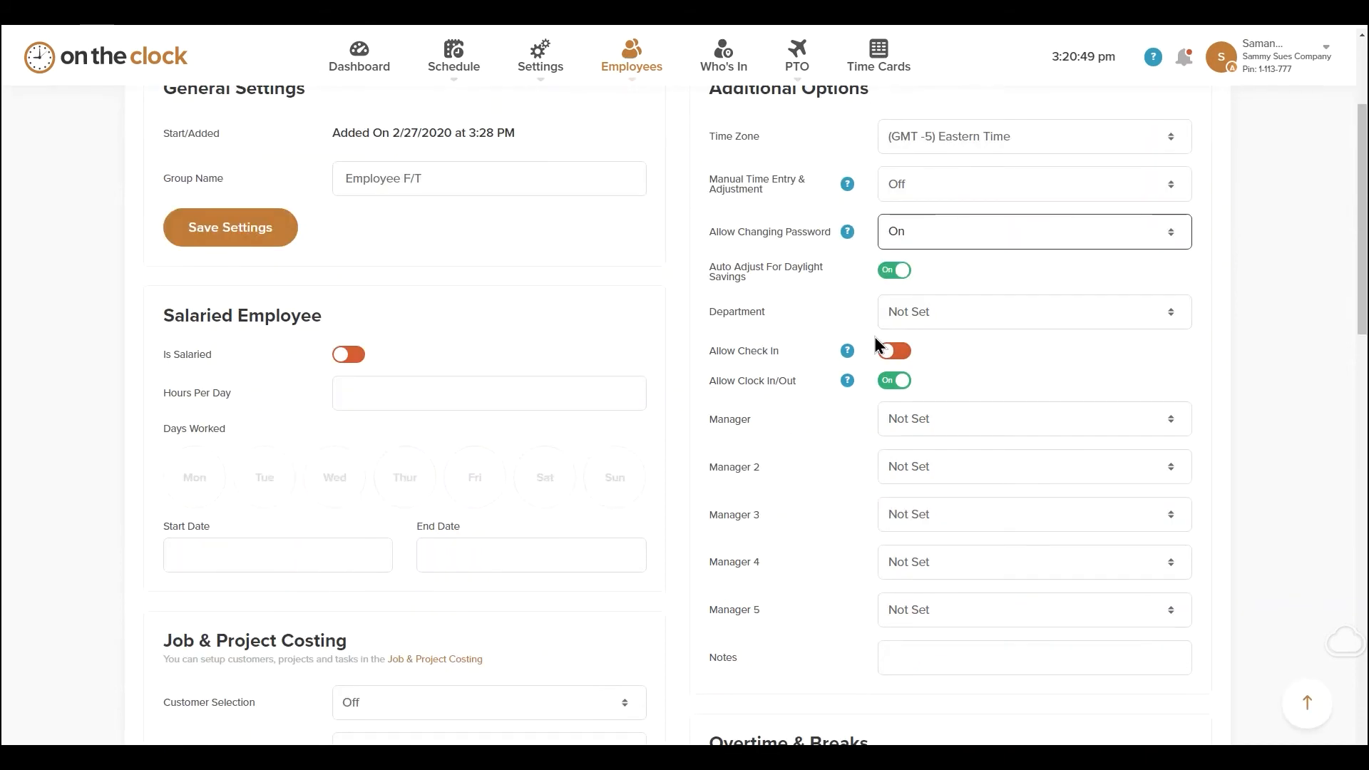
click(984, 322)
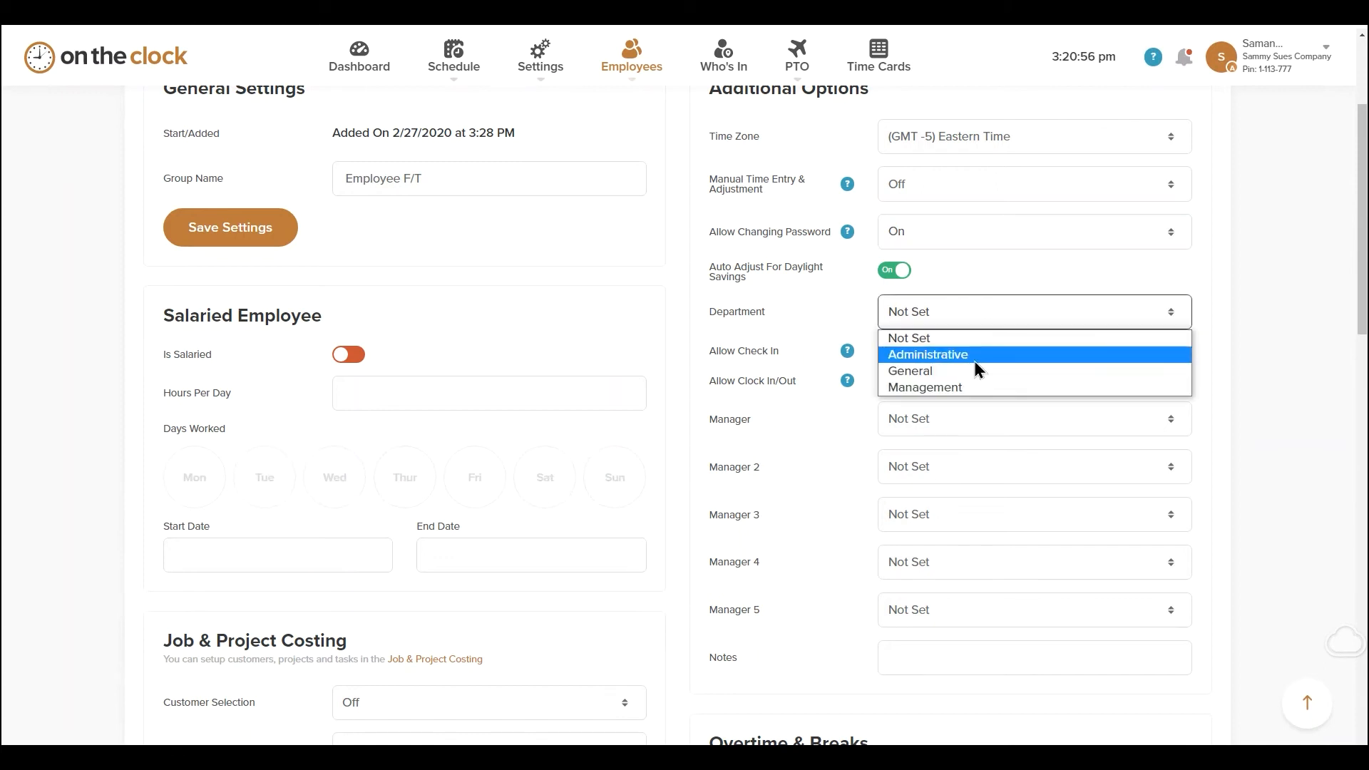
click(853, 307)
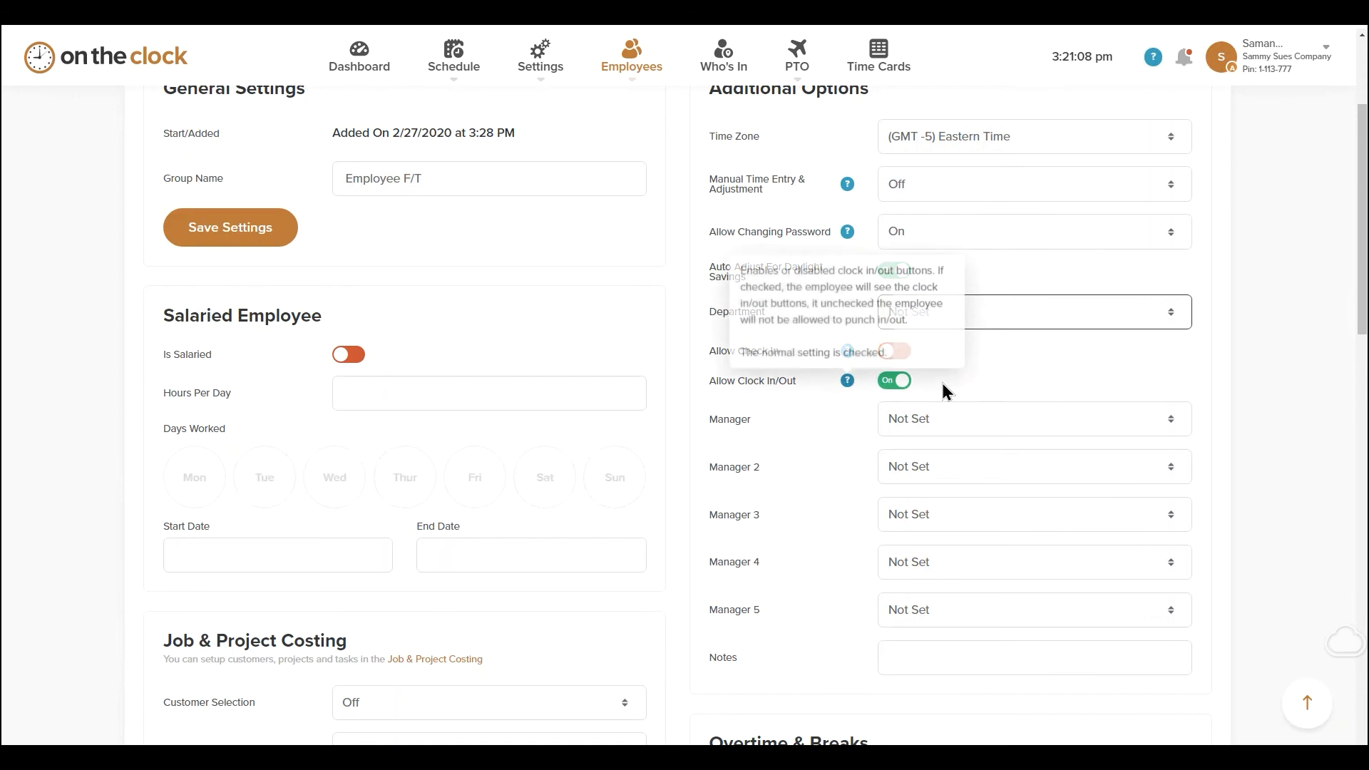
scroll(939, 379, down, 1)
scroll(964, 290, down, 1)
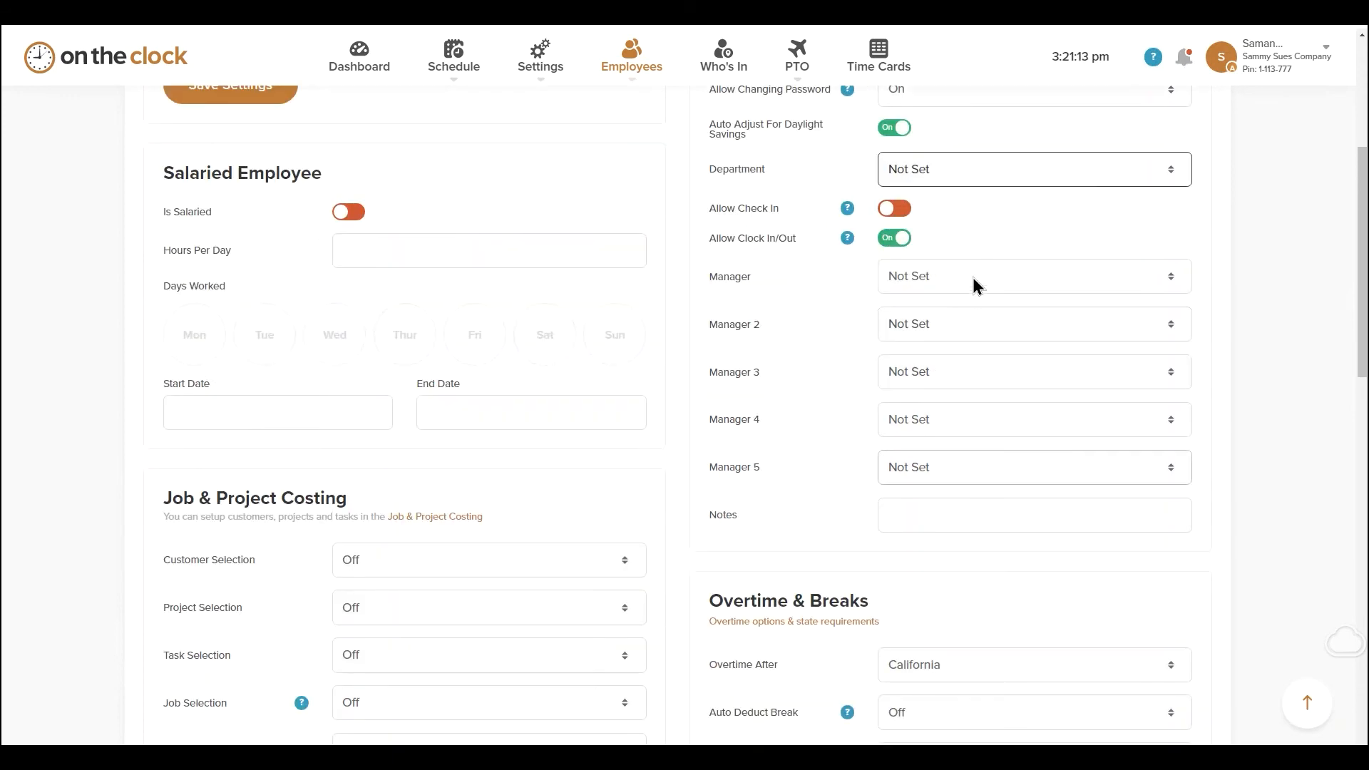
click(977, 285)
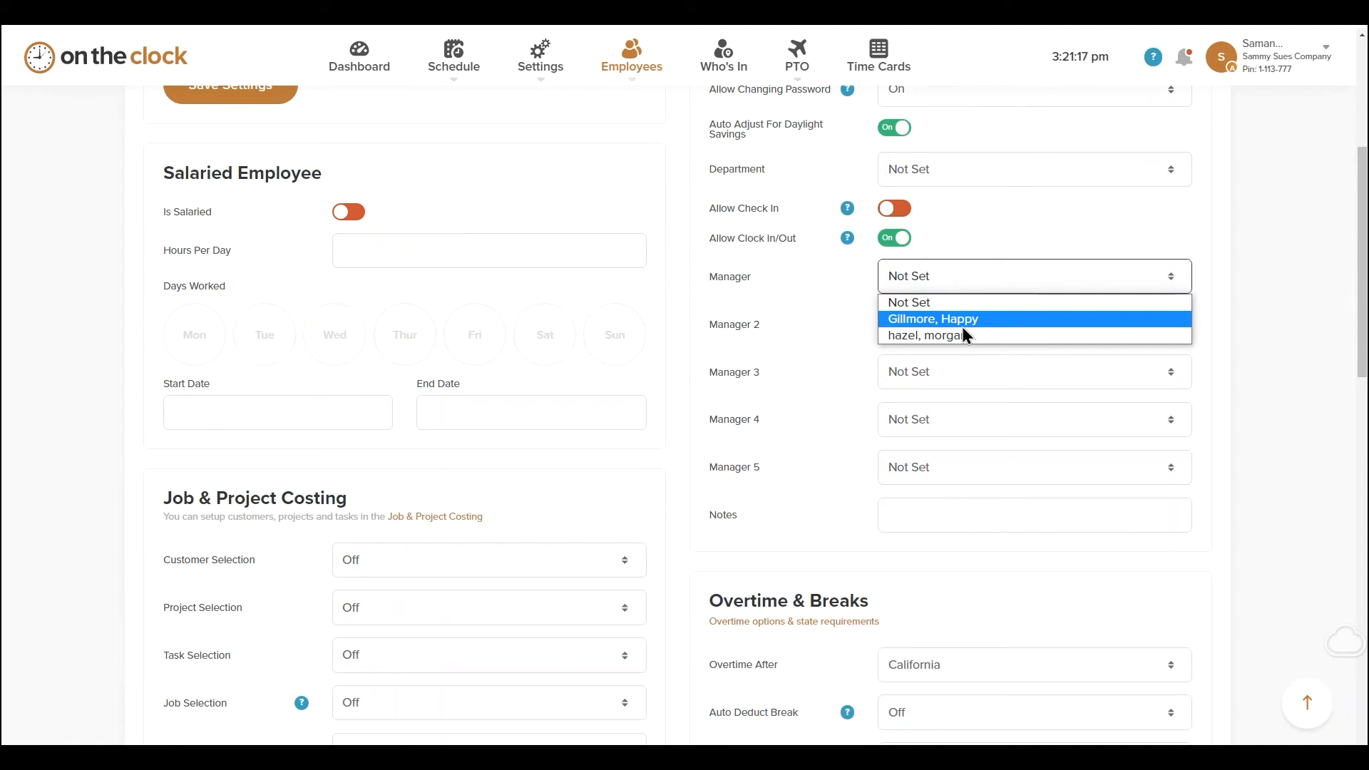
click(777, 346)
Set Overtime After to 40 Hours Per Week in the group's Overtime & Breaks settings
scroll(762, 419, down, 4)
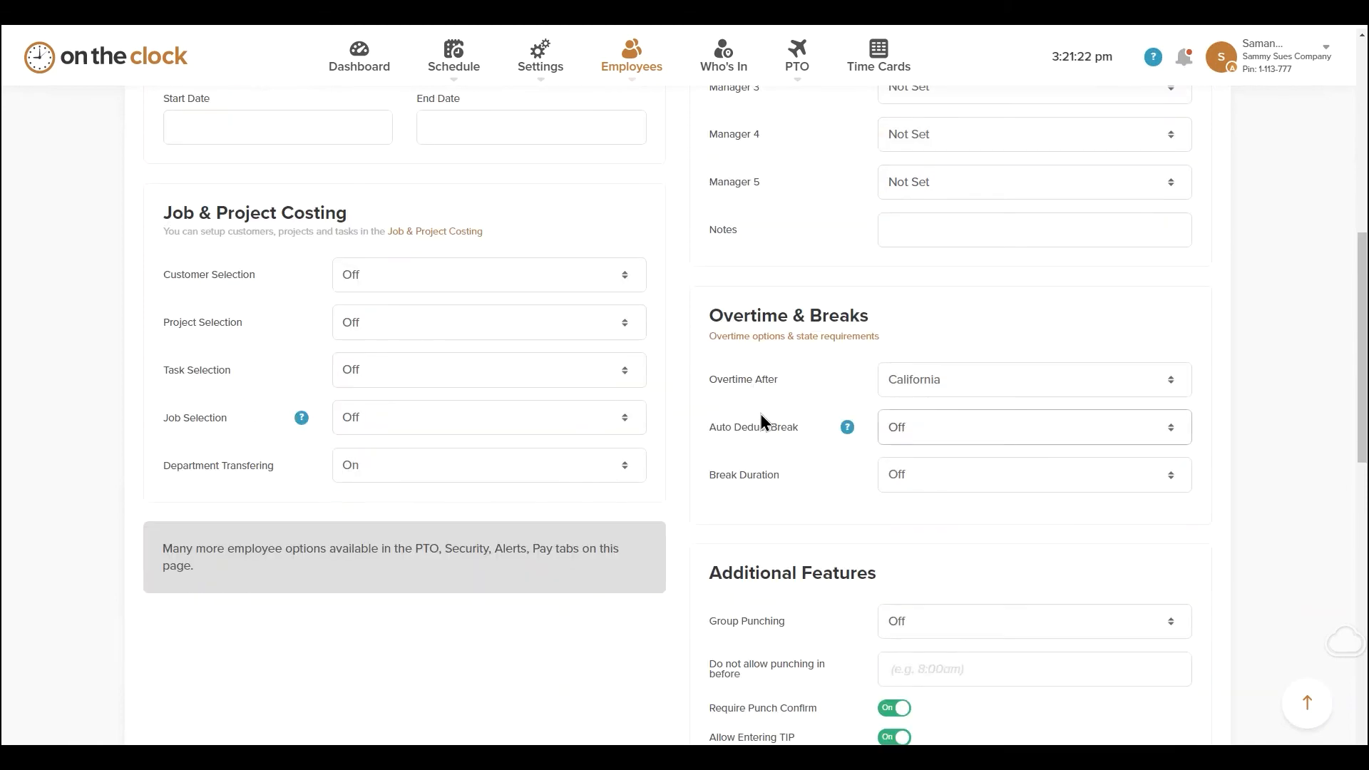
click(1051, 379)
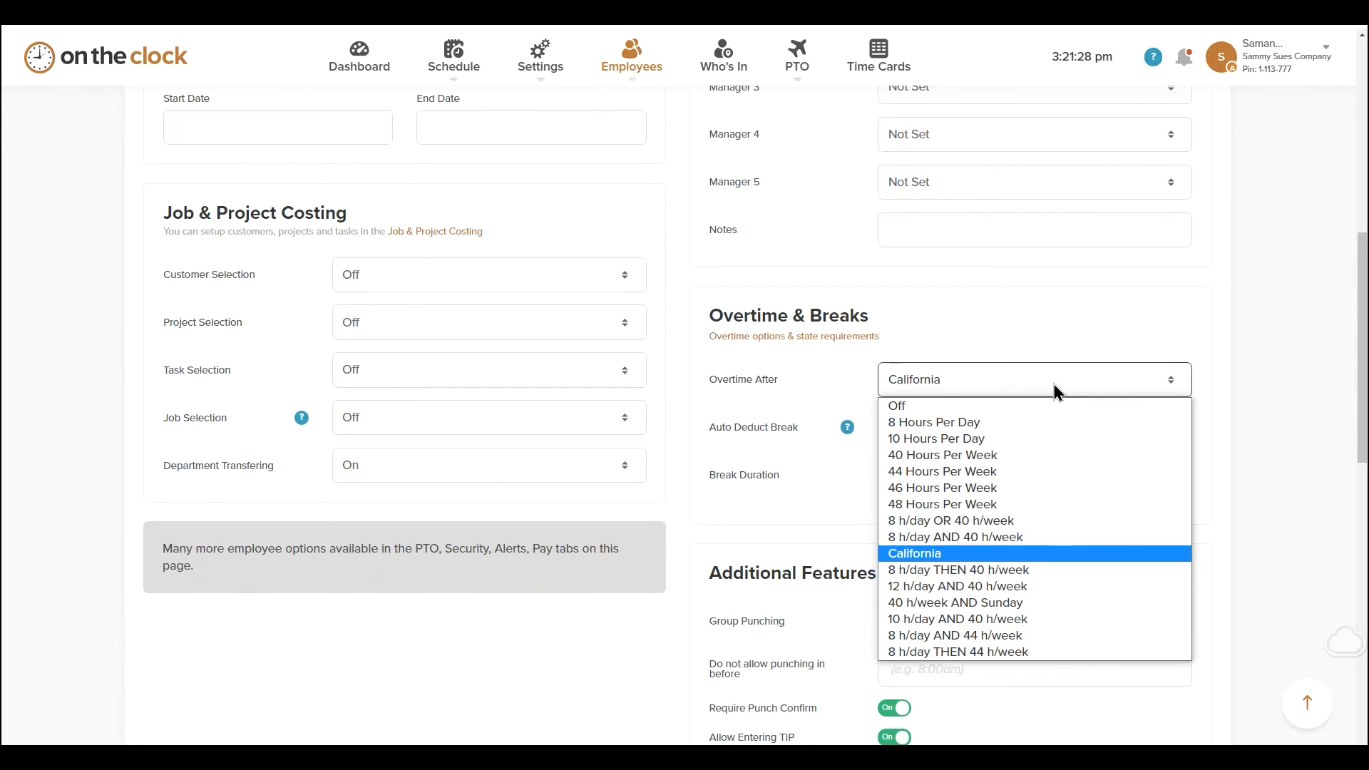
click(1015, 455)
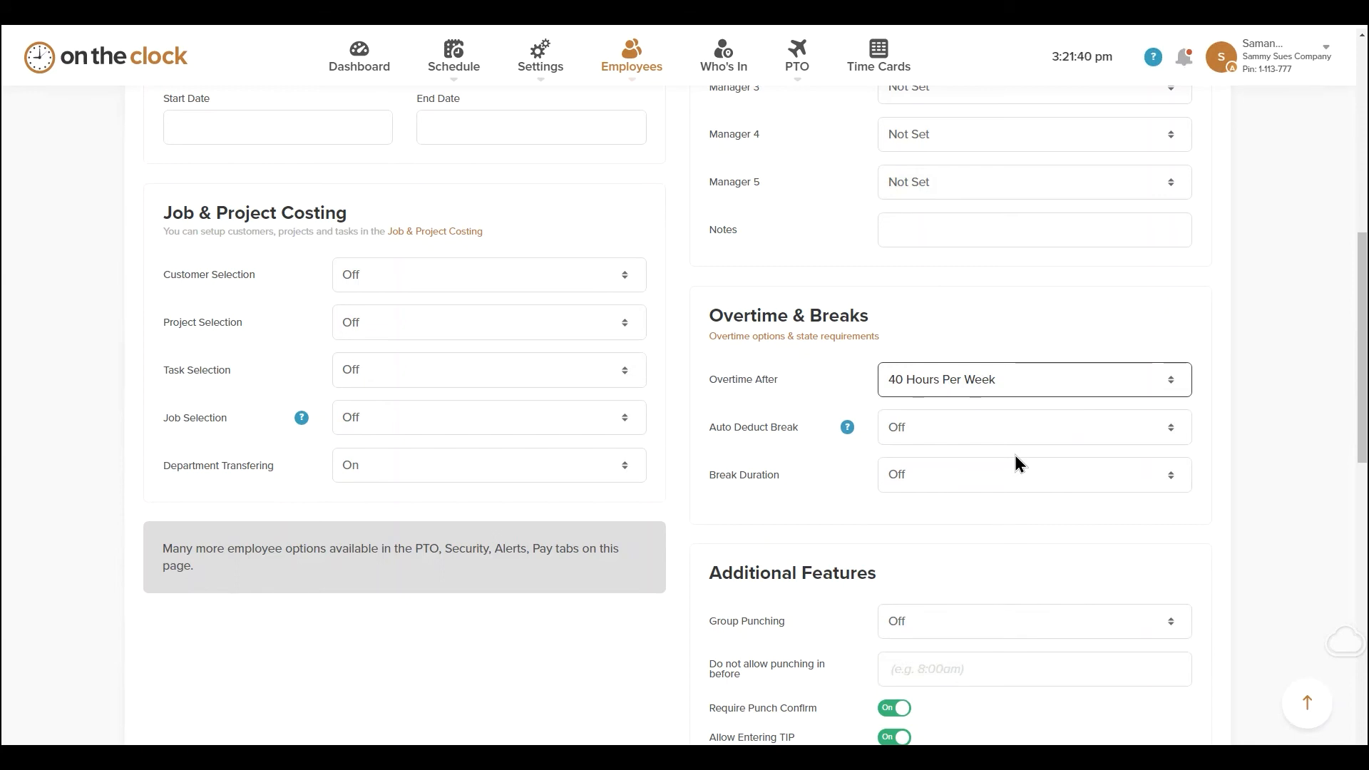
Set Auto Deduct Break to After 5 Hours with a Break Duration of 30 Minutes
click(1018, 441)
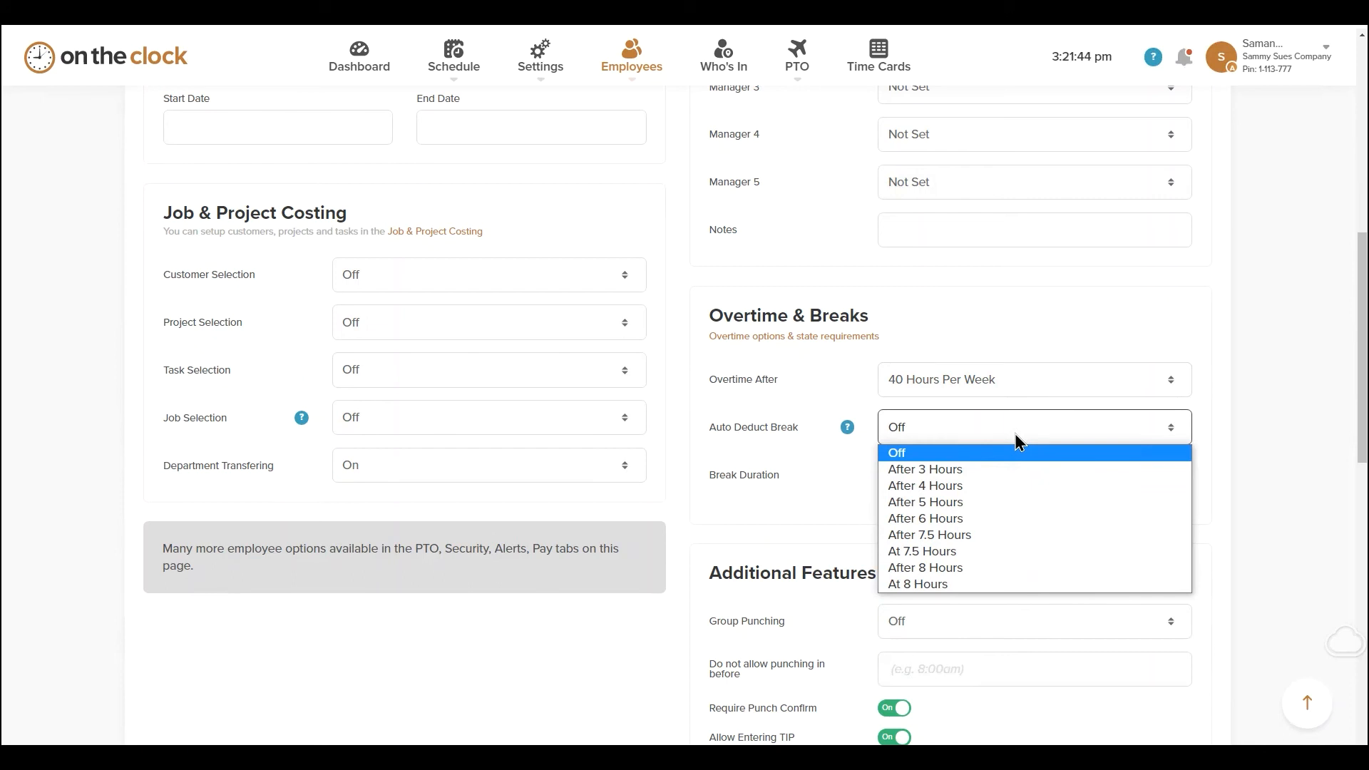
click(973, 505)
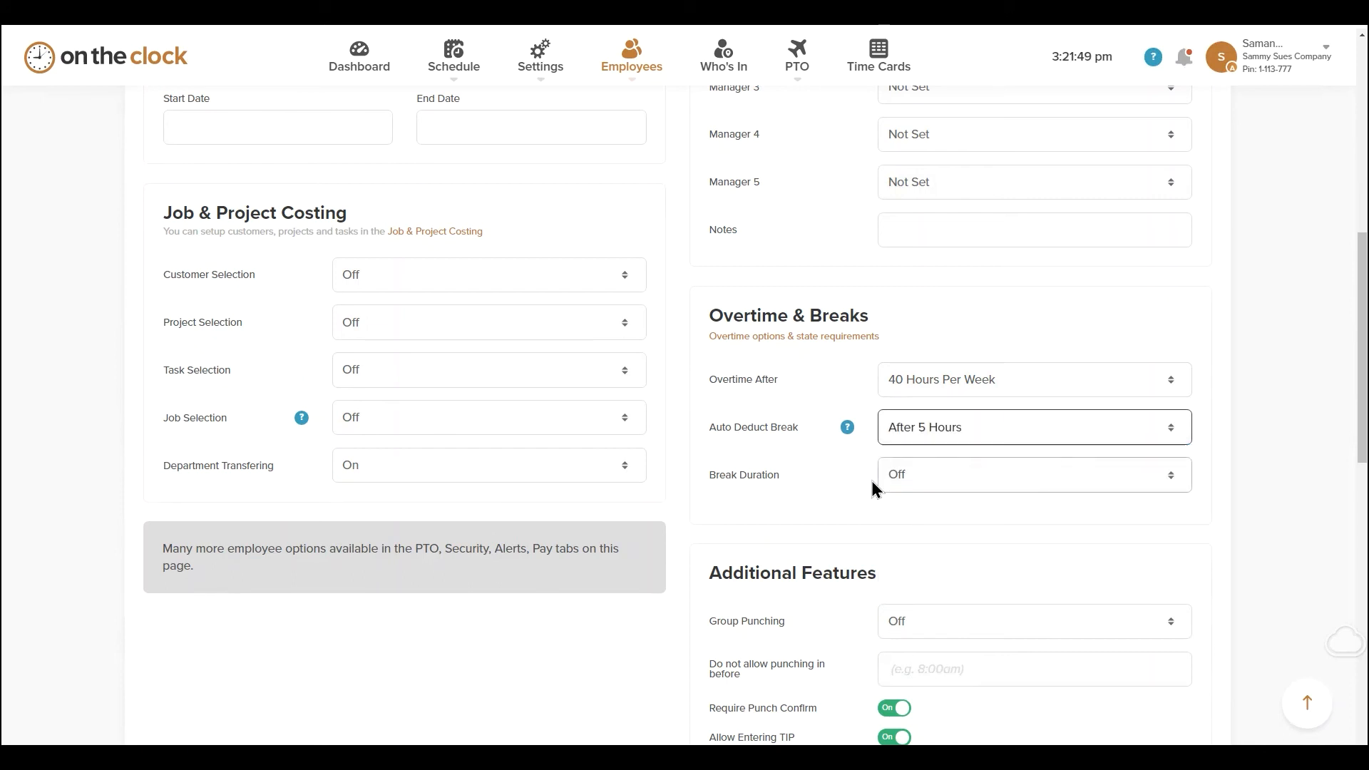
click(896, 483)
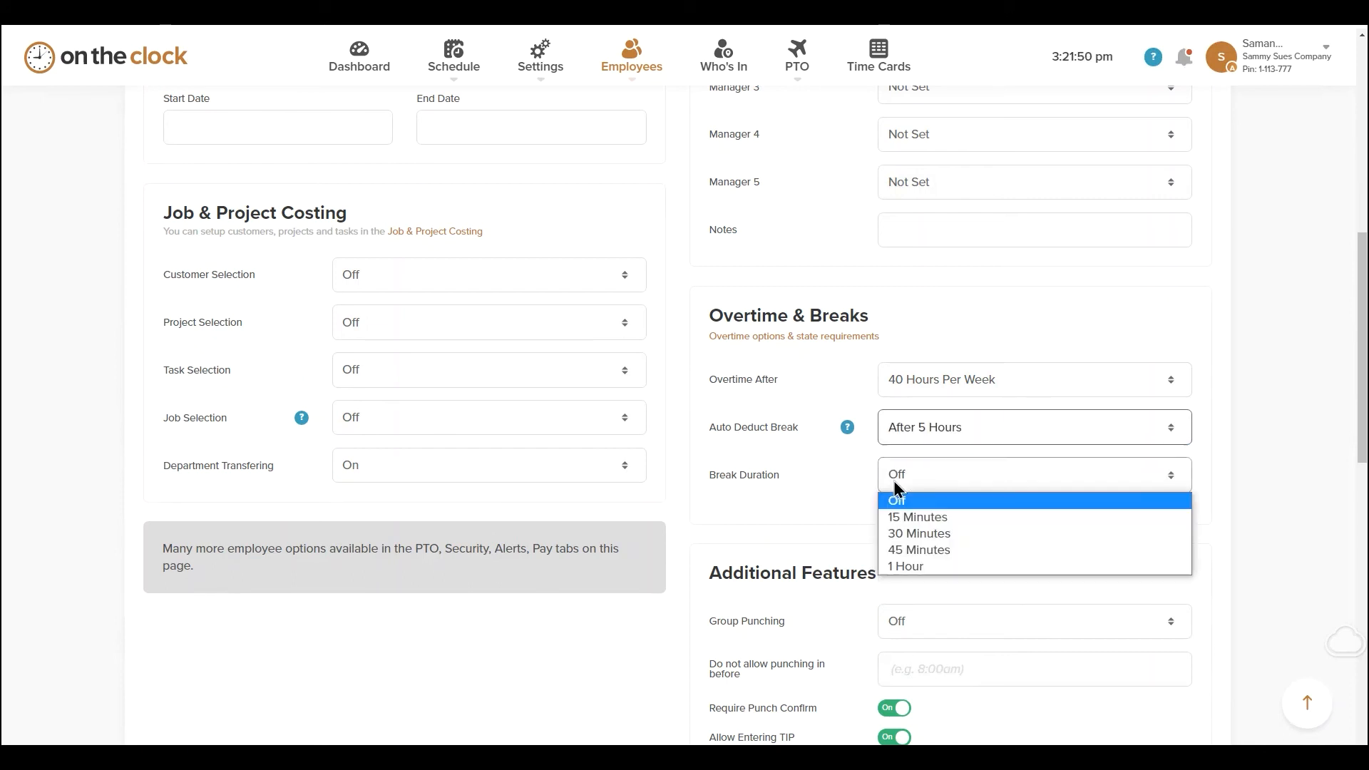
click(927, 533)
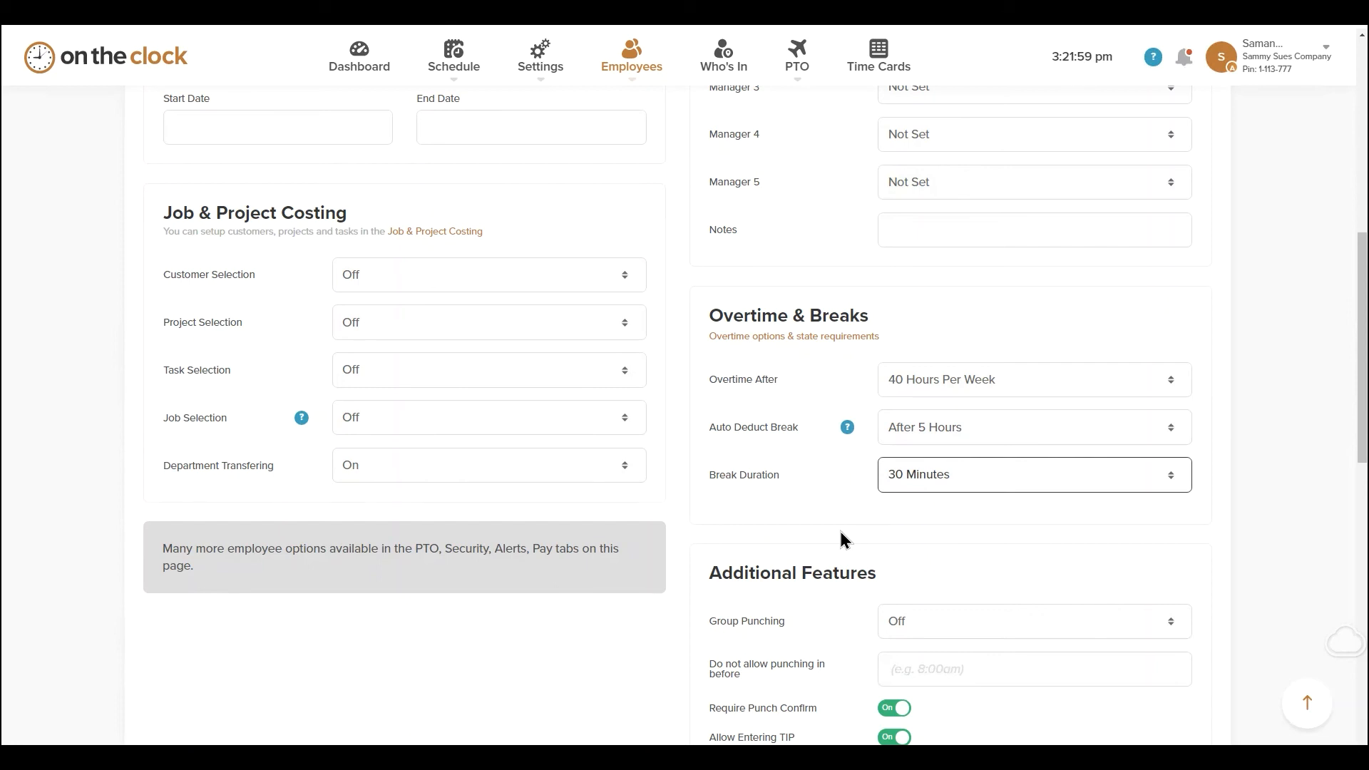
Return both Auto Deduct Break and Break Duration to Off
click(1002, 439)
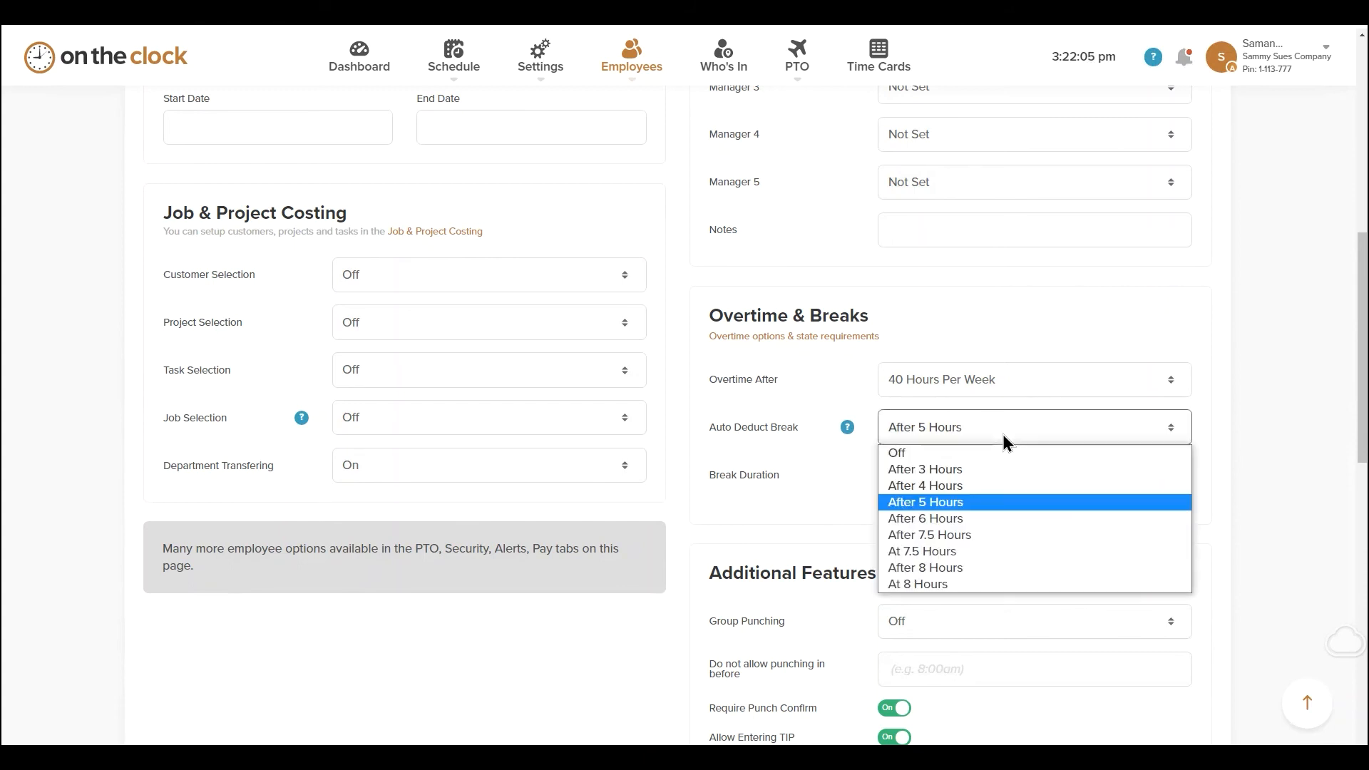
click(995, 452)
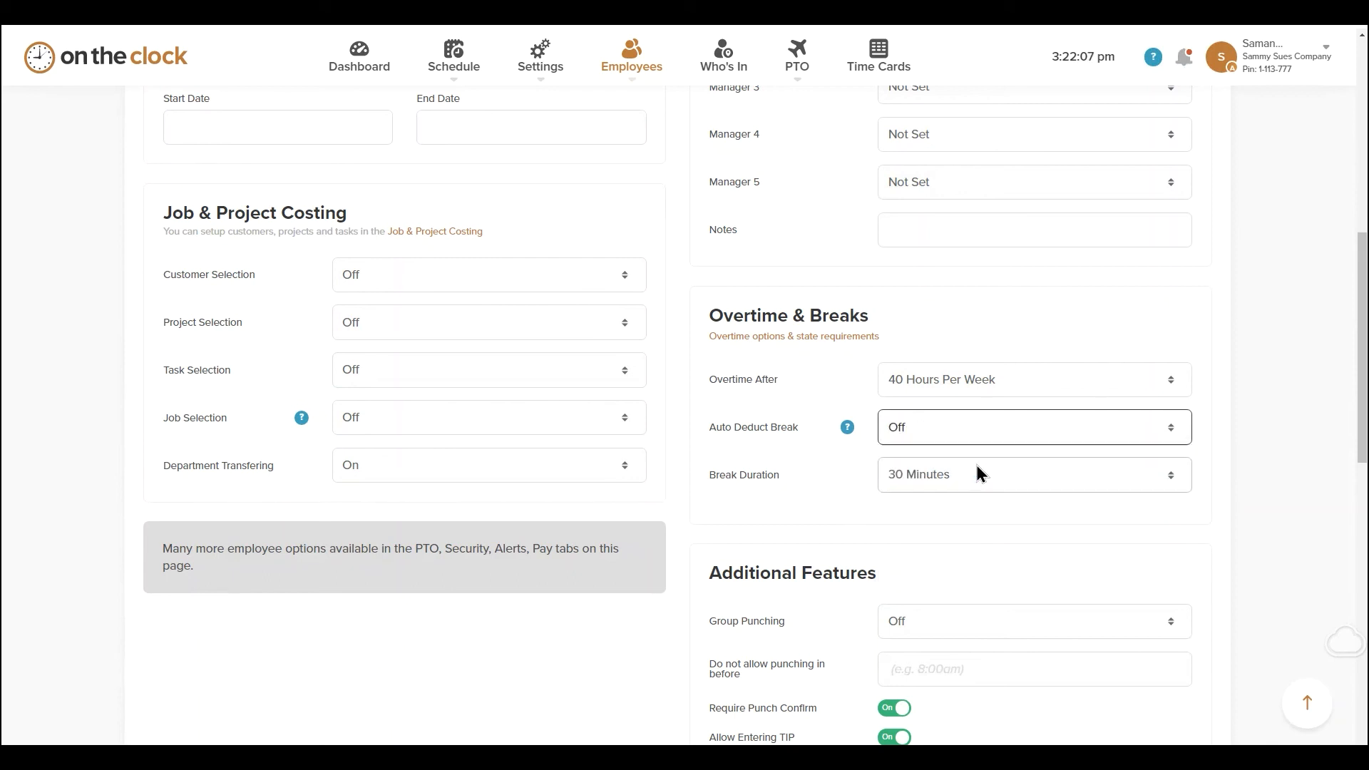
click(966, 484)
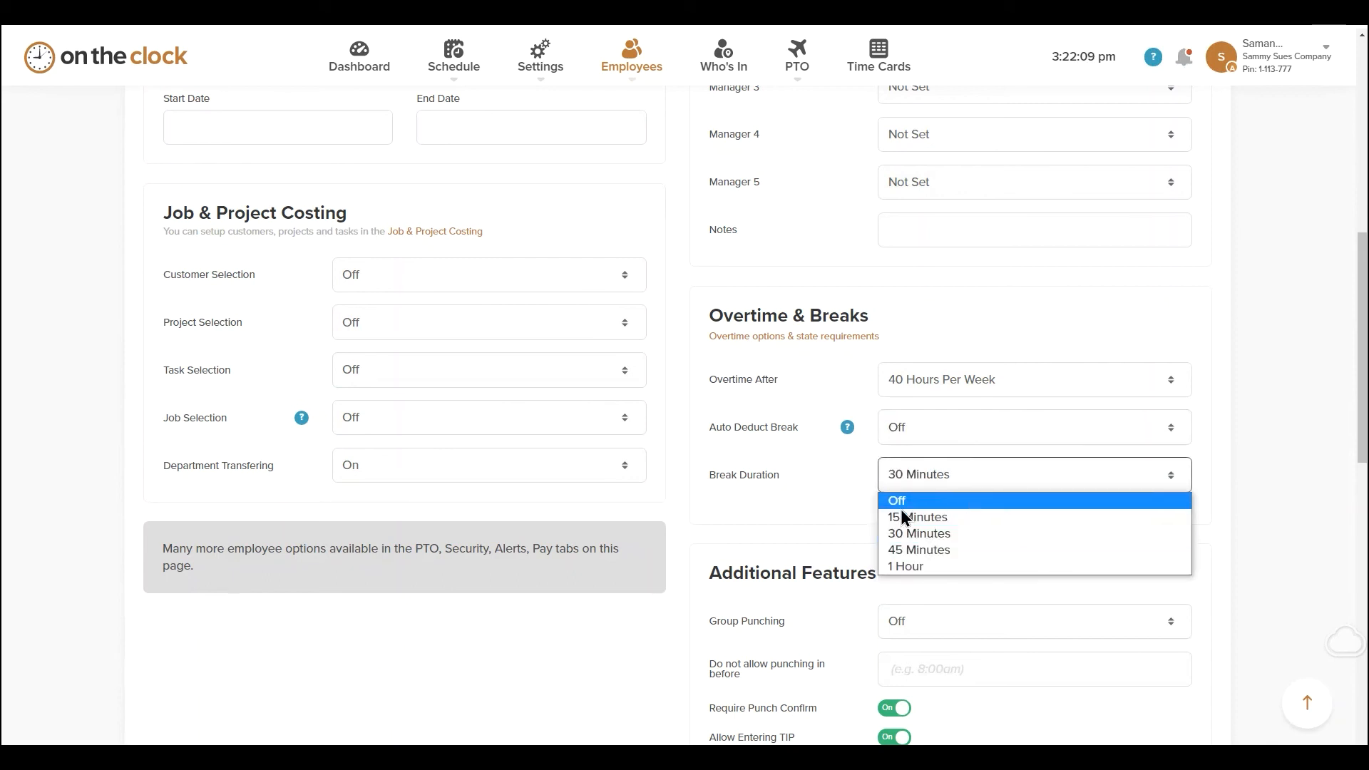
click(951, 501)
Turn off Require Punch Confirm in the group's Additional Features and save the group settings
scroll(1041, 491, down, 2)
scroll(1041, 490, down, 2)
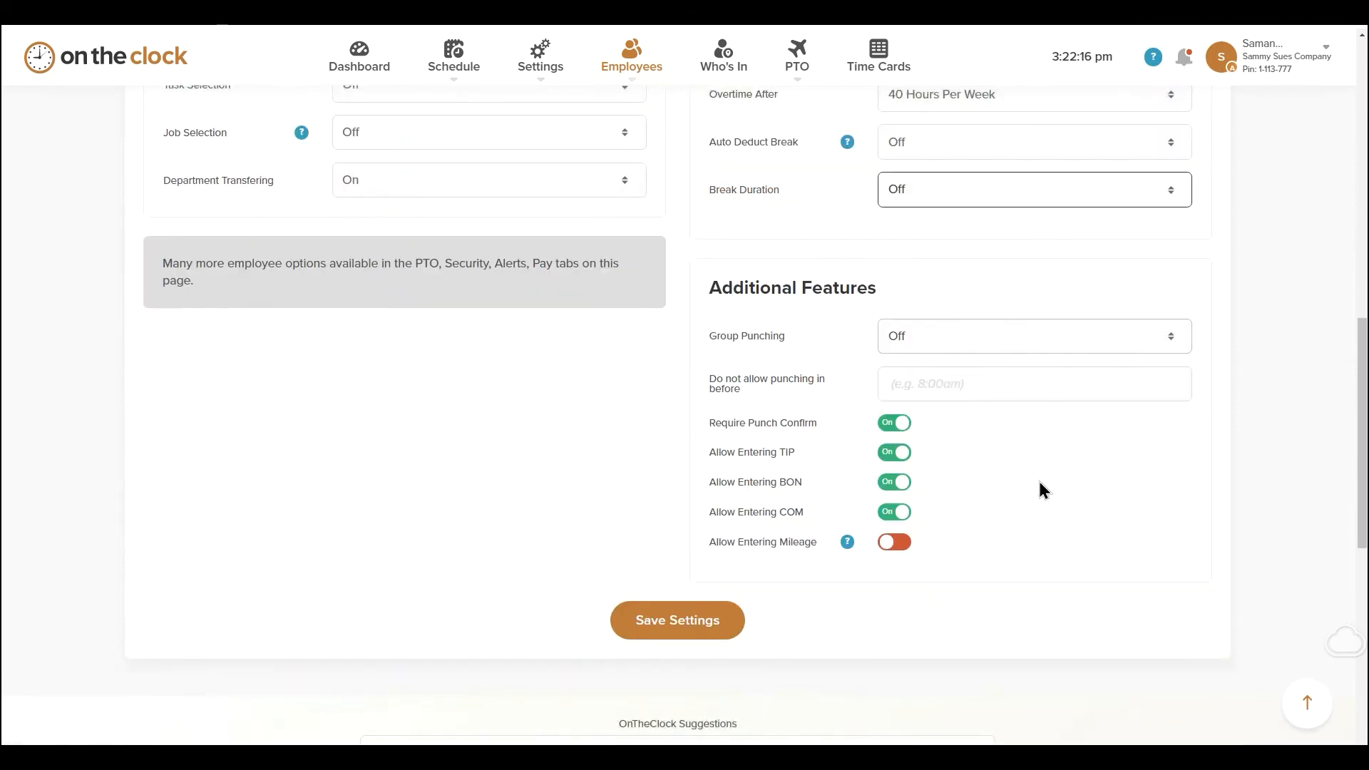
click(1007, 385)
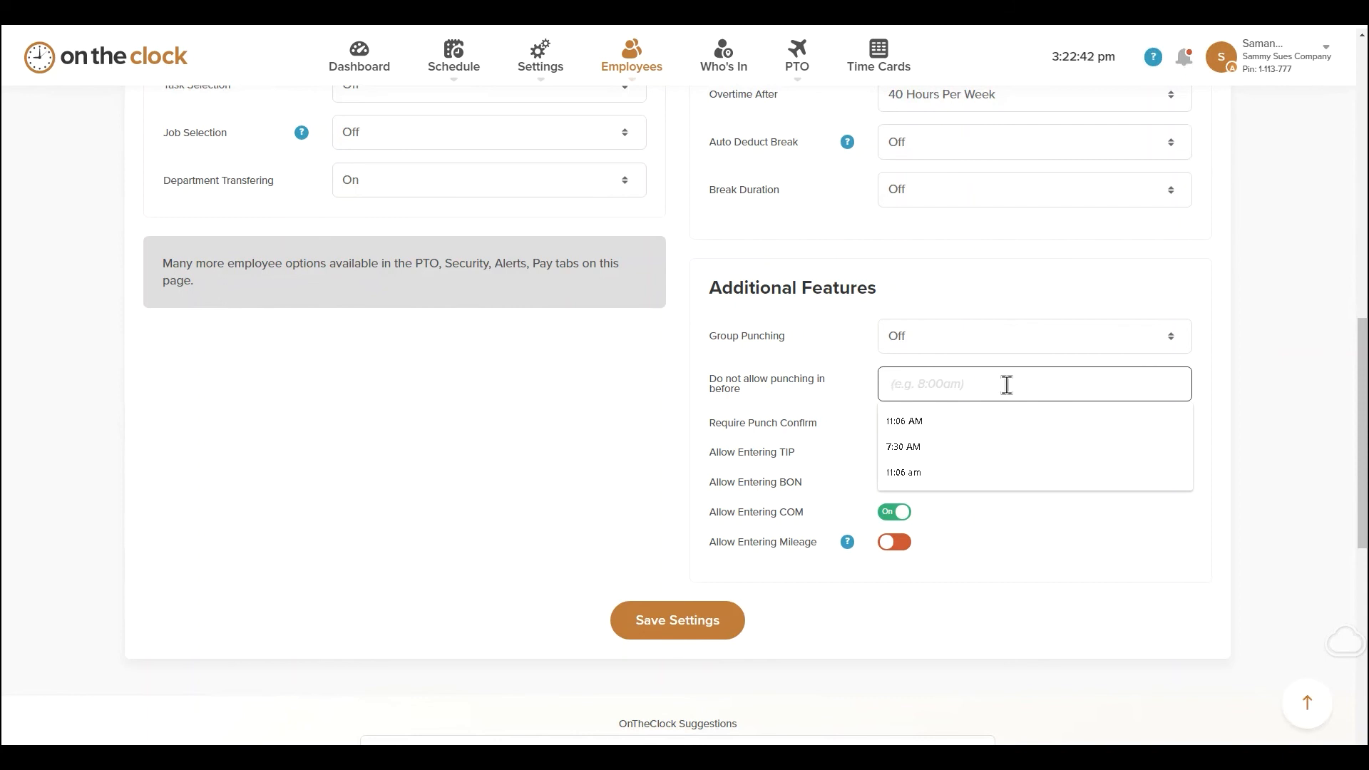
click(827, 418)
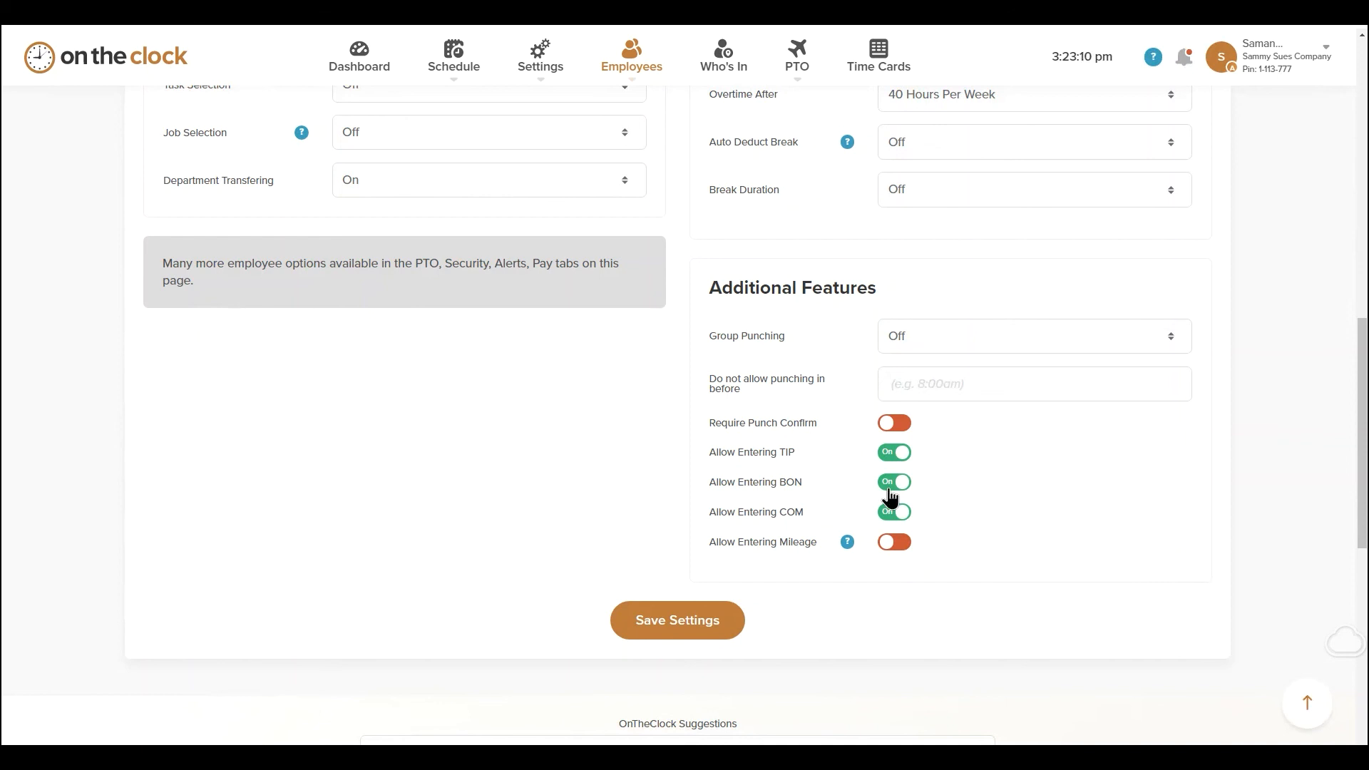
click(898, 545)
click(896, 542)
click(709, 631)
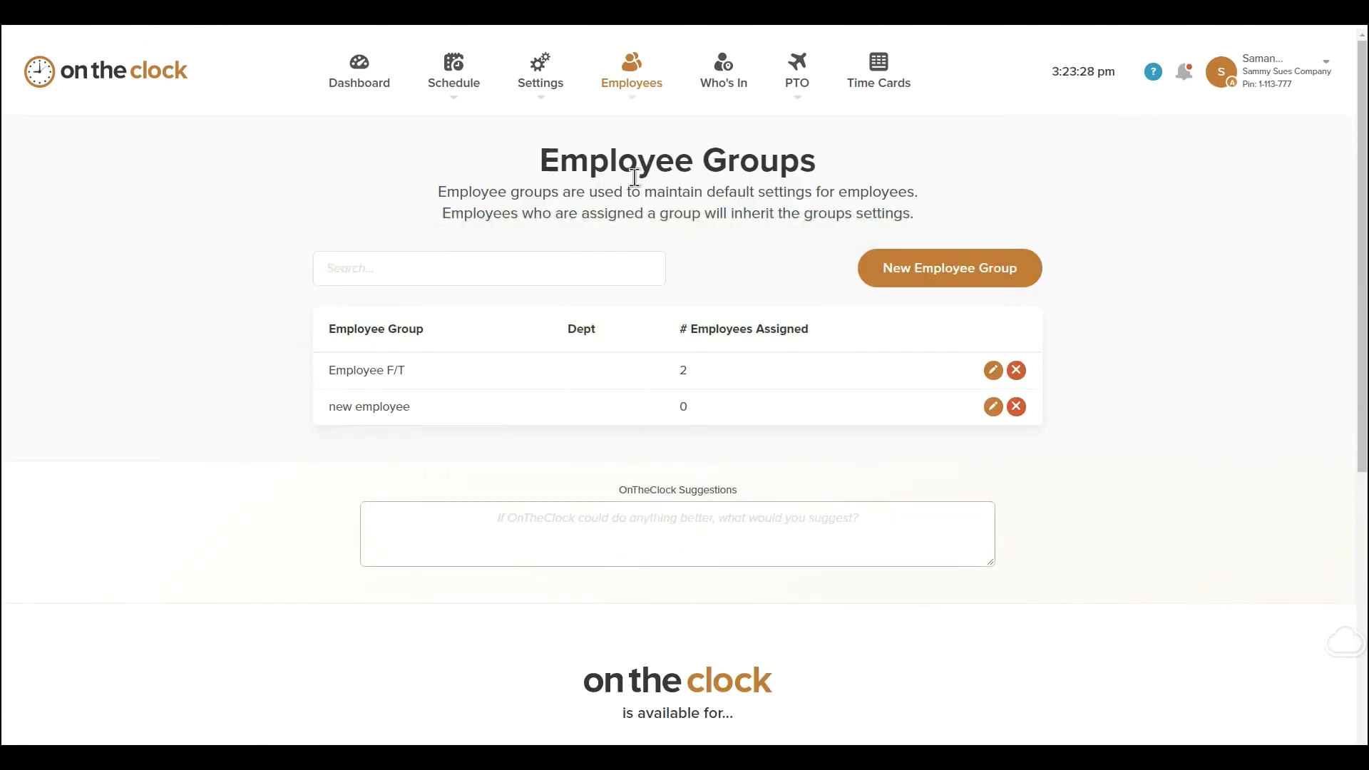
Open the first employee's profile and examine the General Settings, including the available Employee Group options
click(636, 106)
click(626, 178)
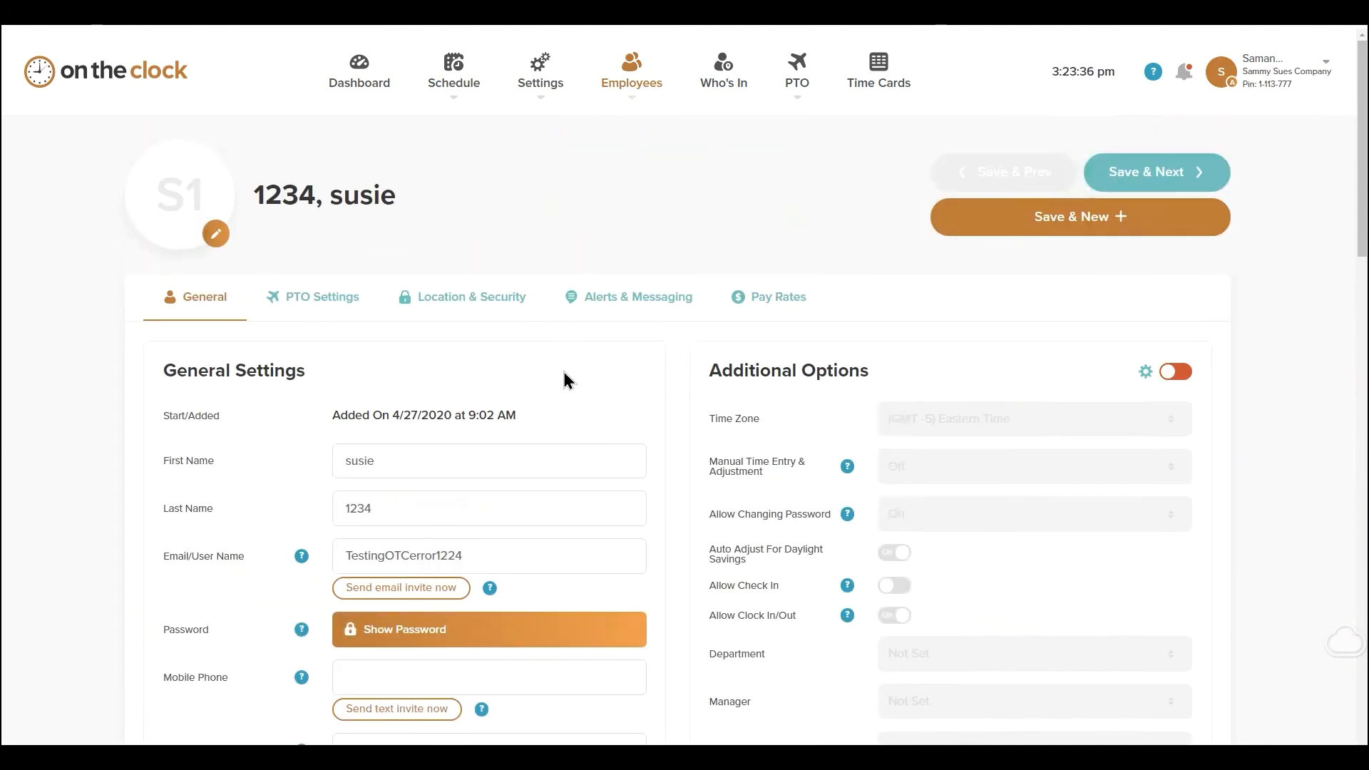
scroll(557, 388, down, 1)
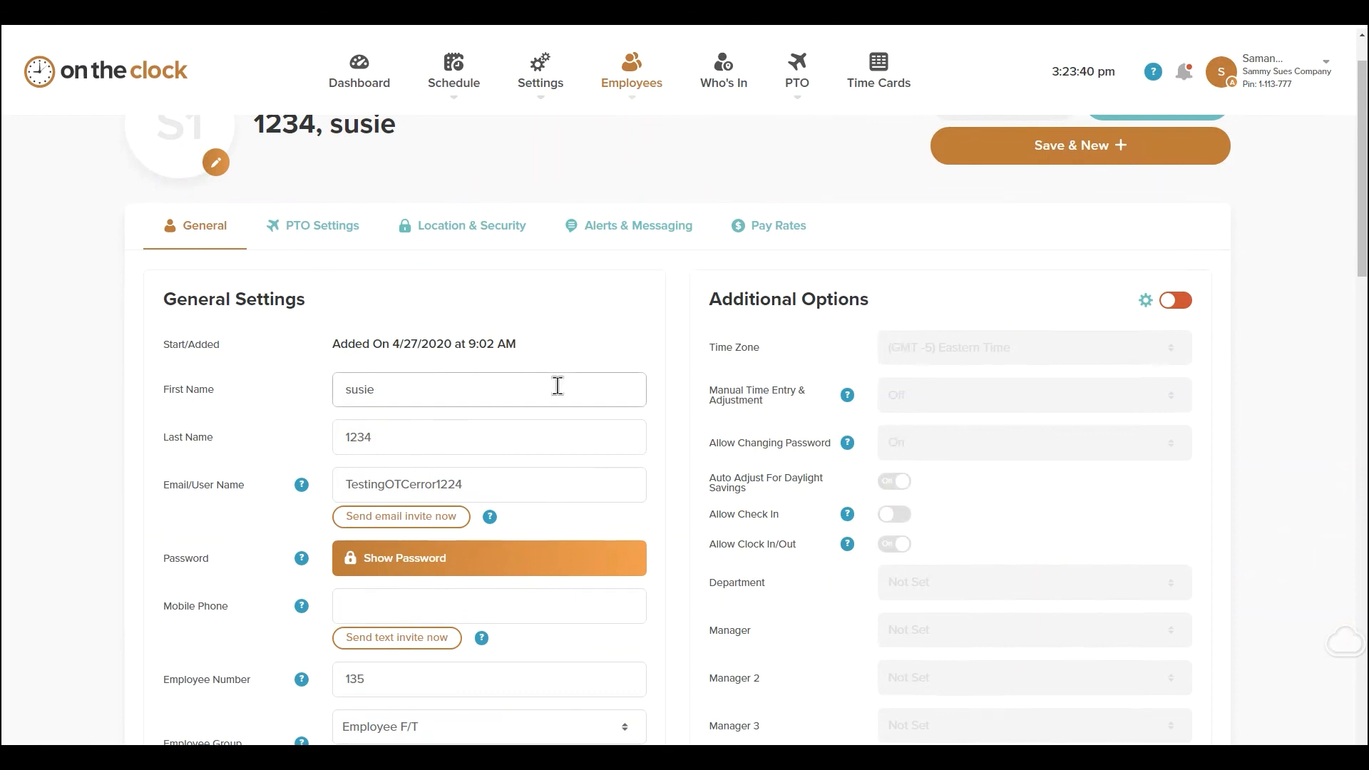
scroll(557, 385, down, 1)
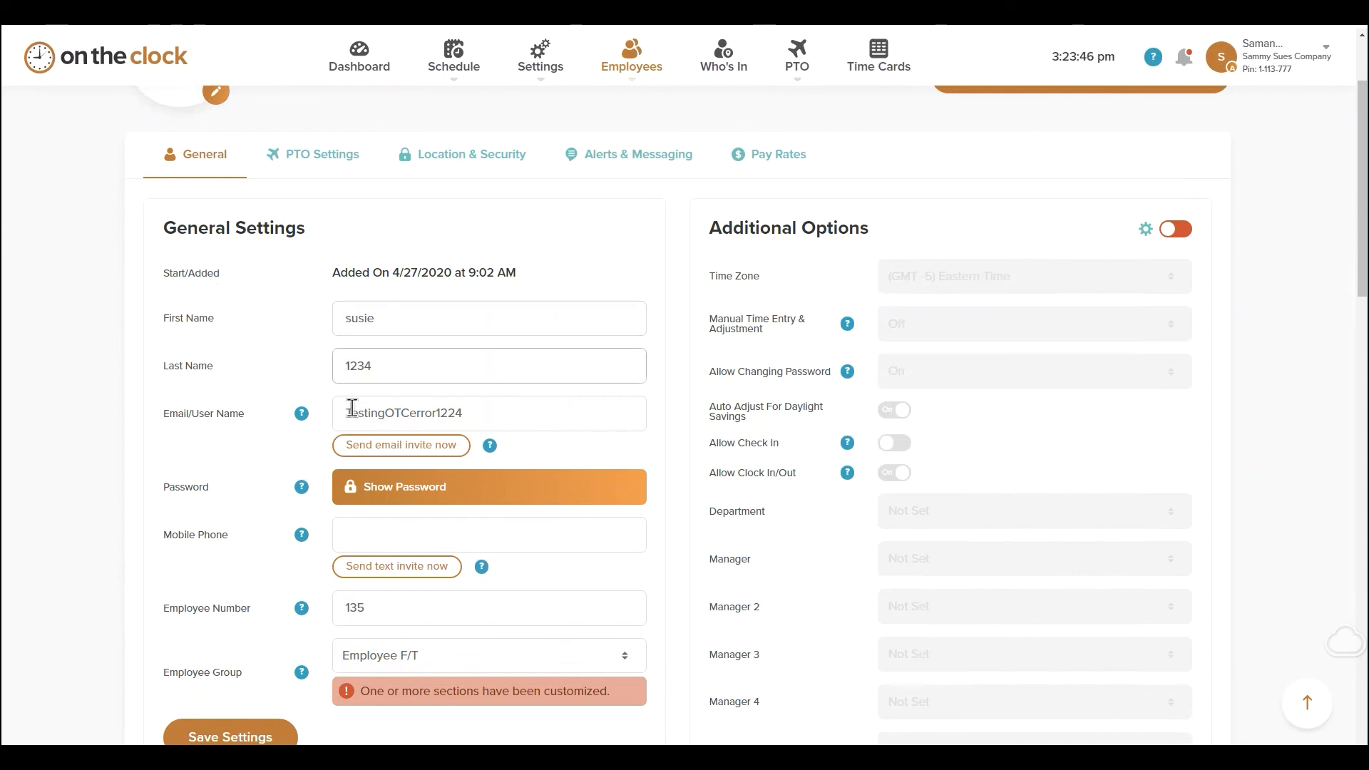
scroll(217, 396, down, 2)
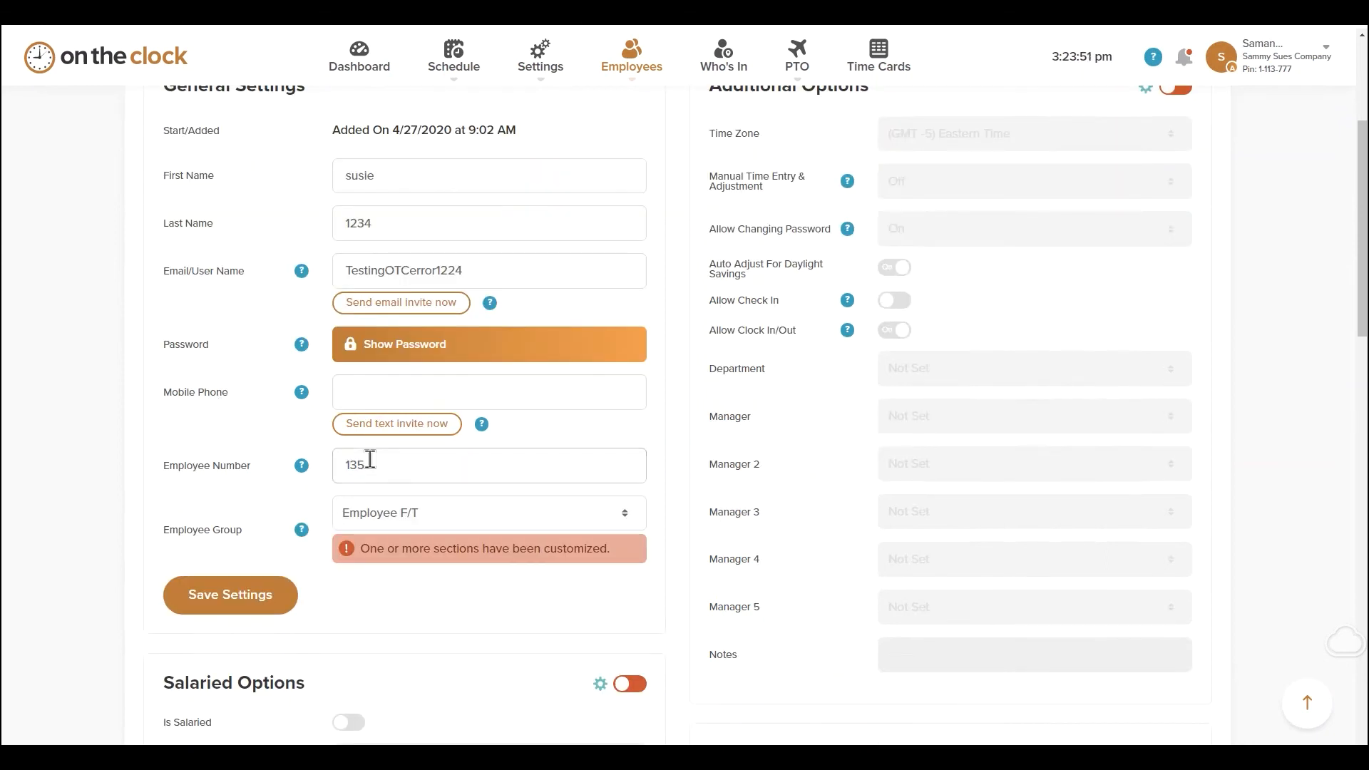
scroll(324, 502, down, 1)
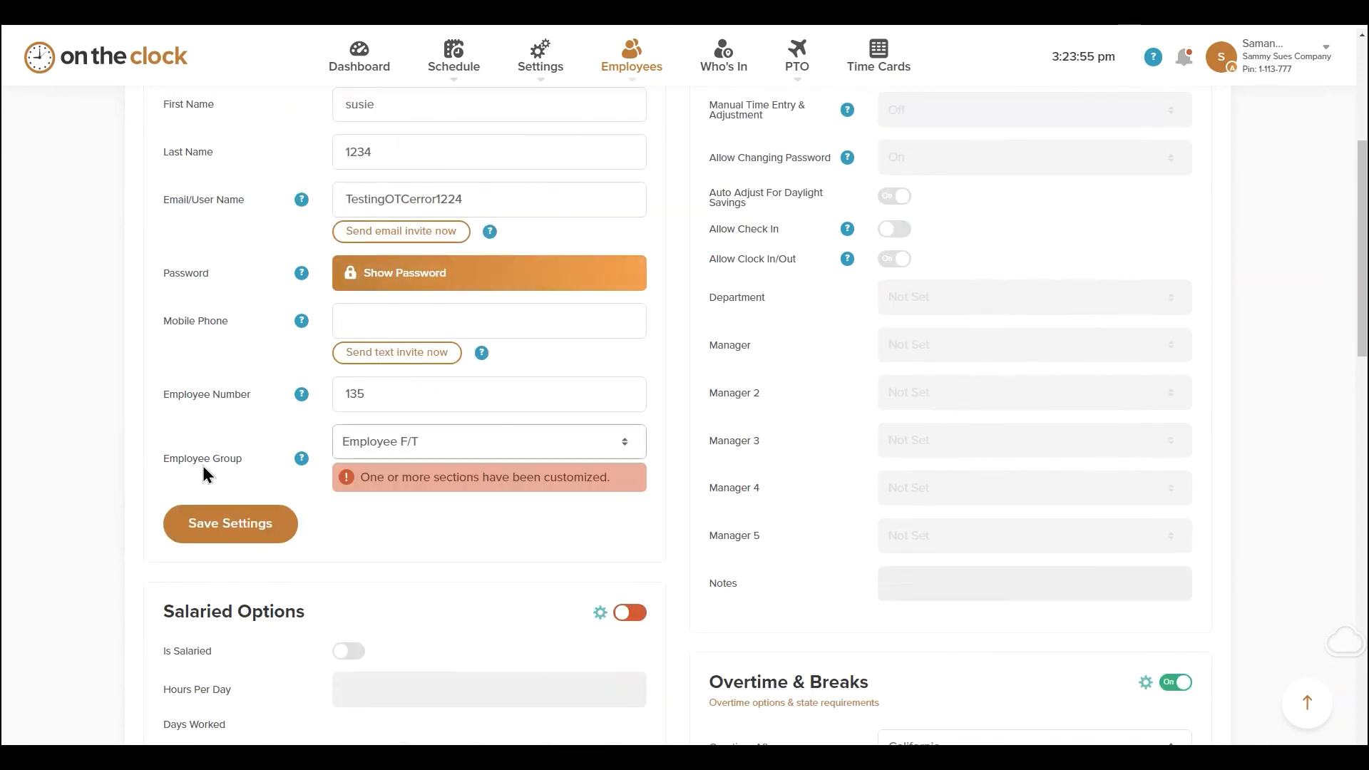
click(516, 443)
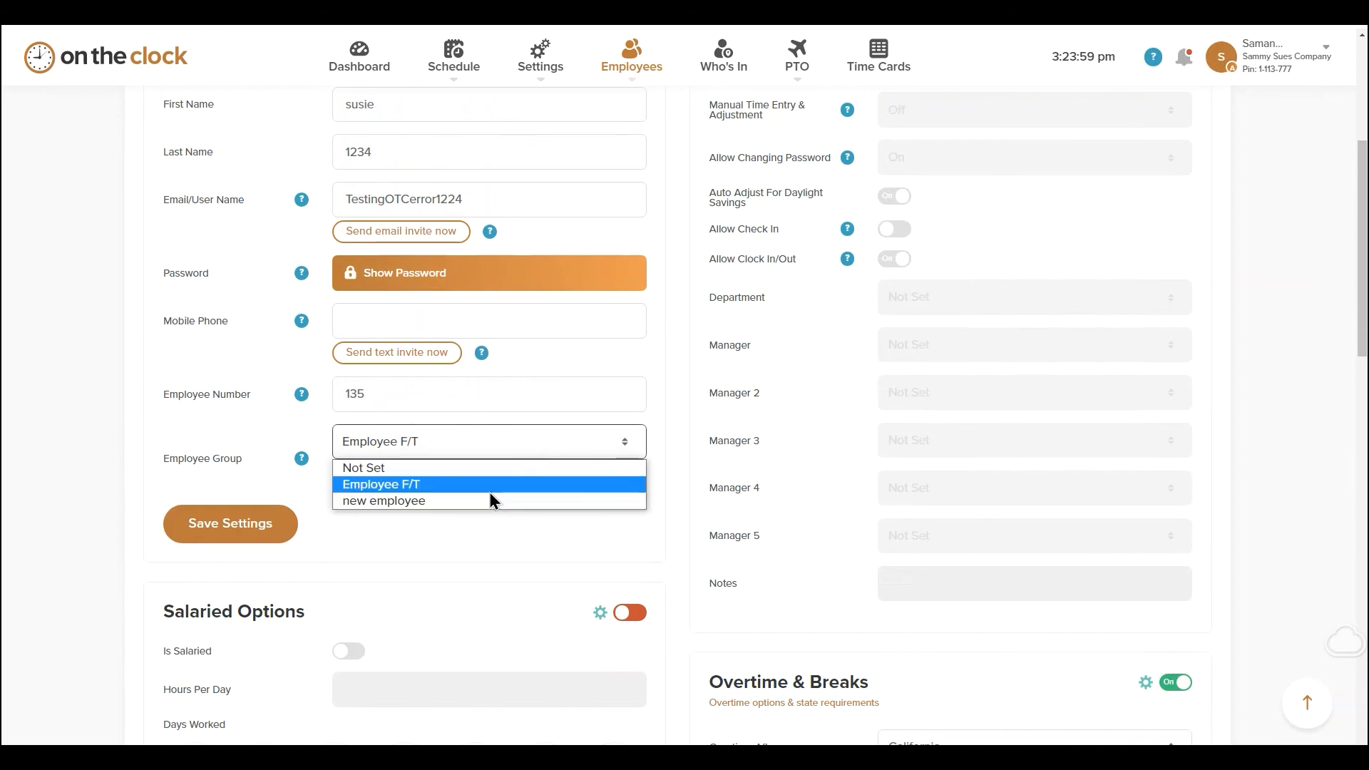
click(101, 475)
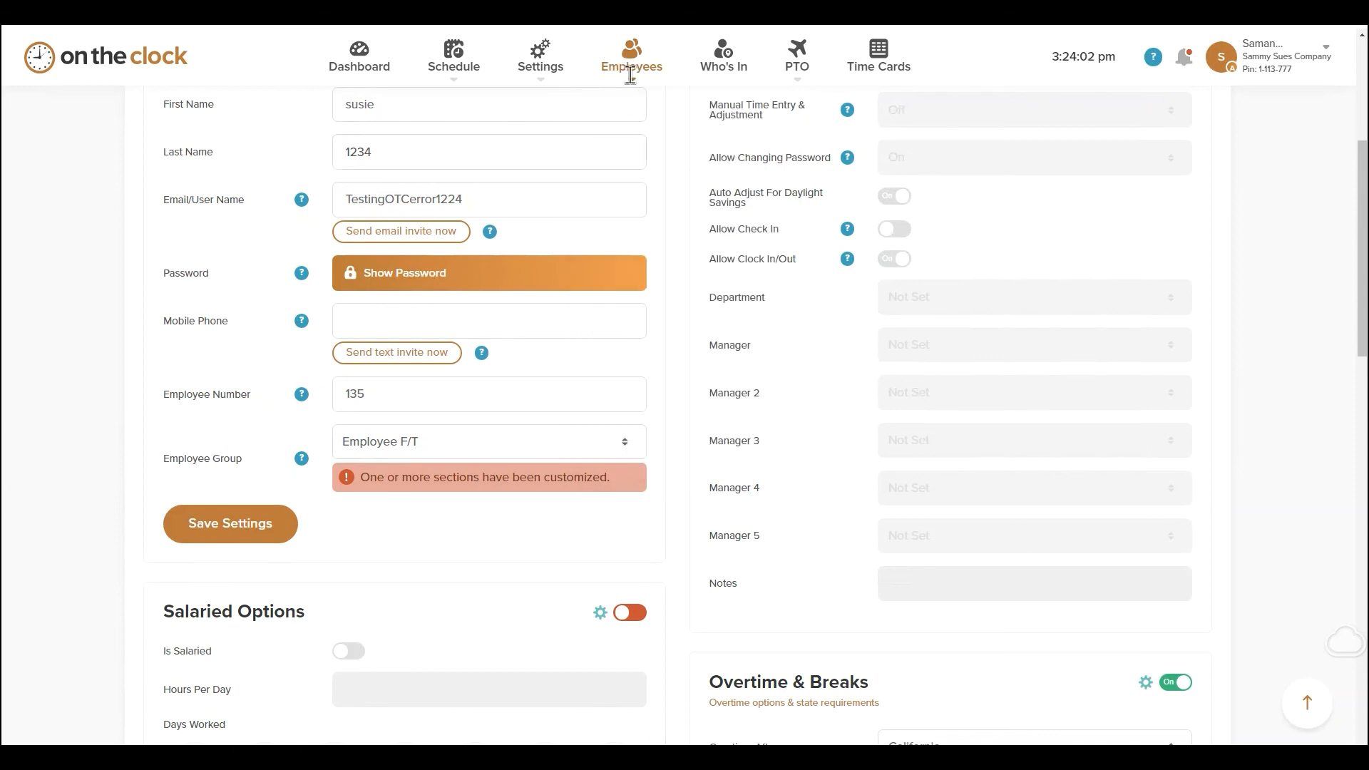
Open the profile of an employee with no group, assign the Employee F/T group and accept the group change
click(620, 243)
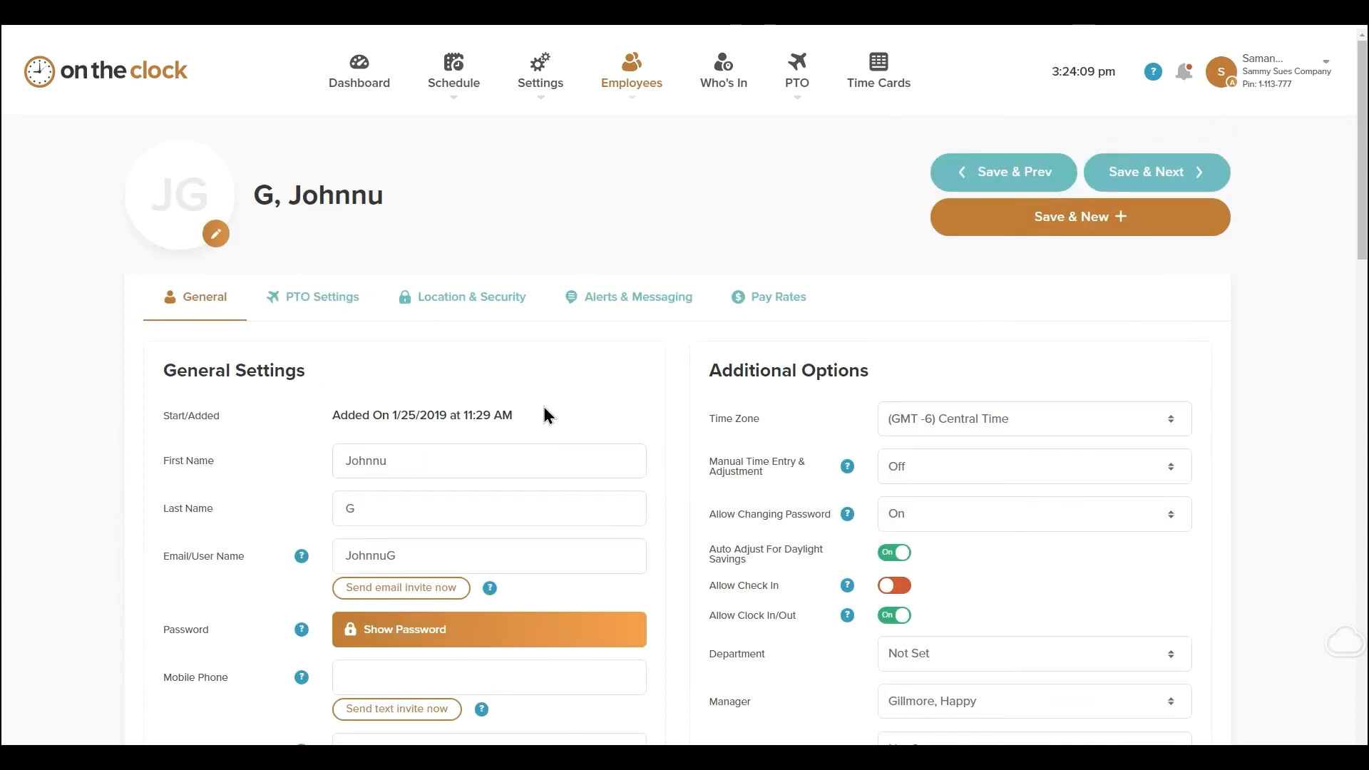
scroll(544, 416, down, 4)
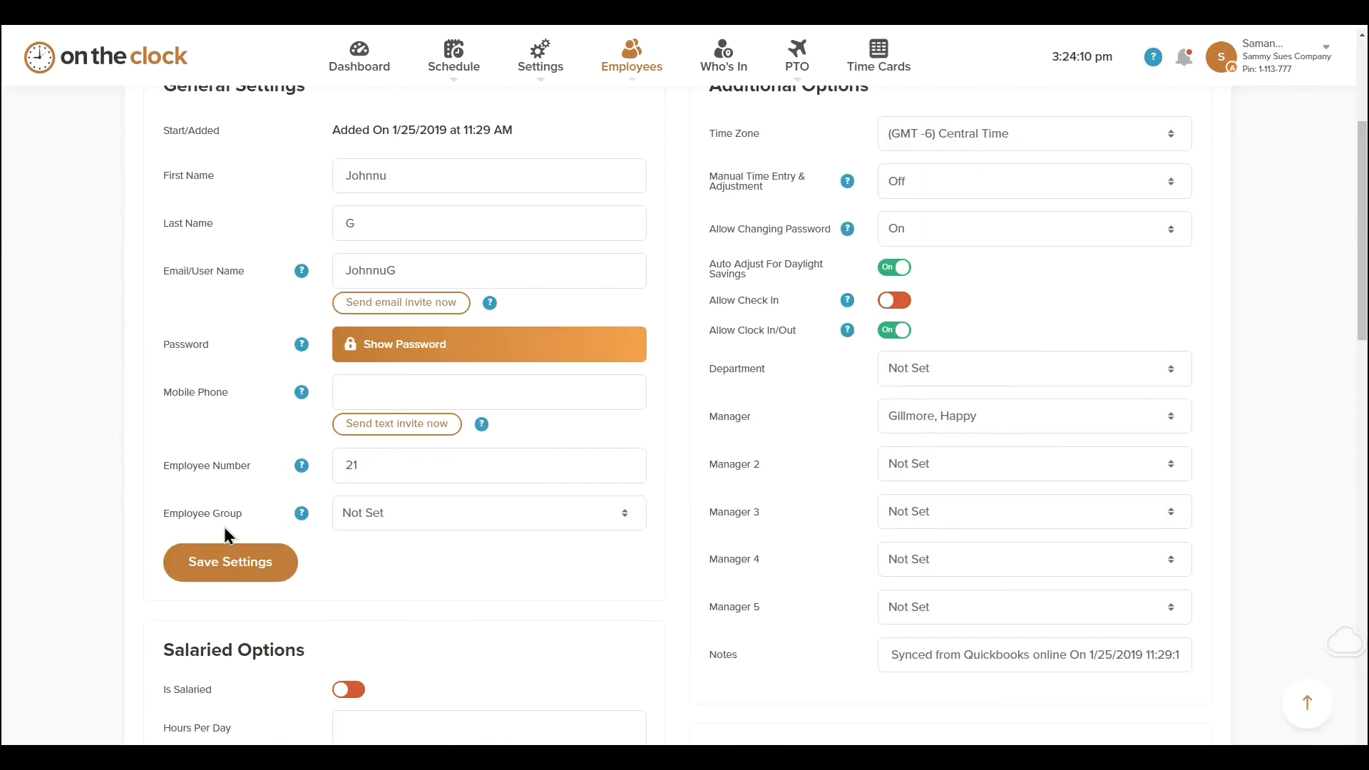
scroll(531, 508, down, 2)
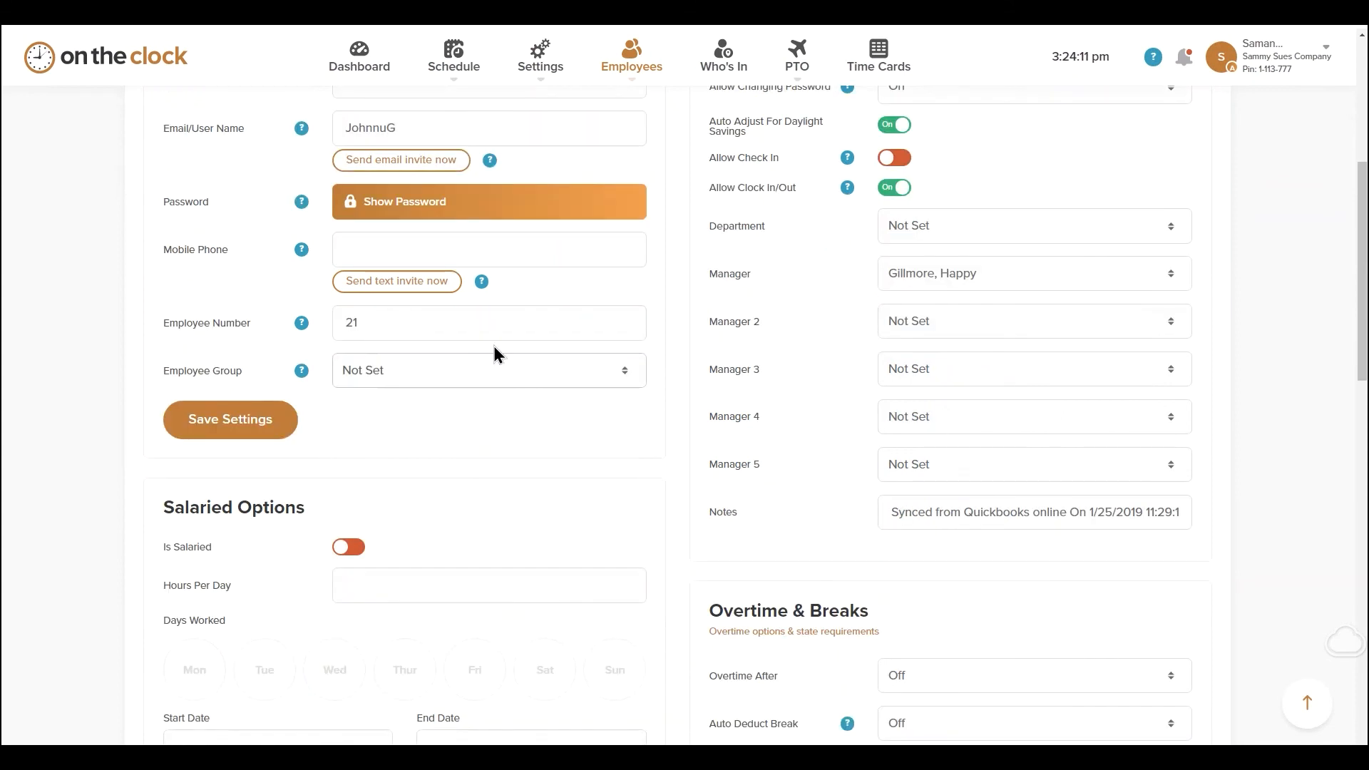
click(622, 384)
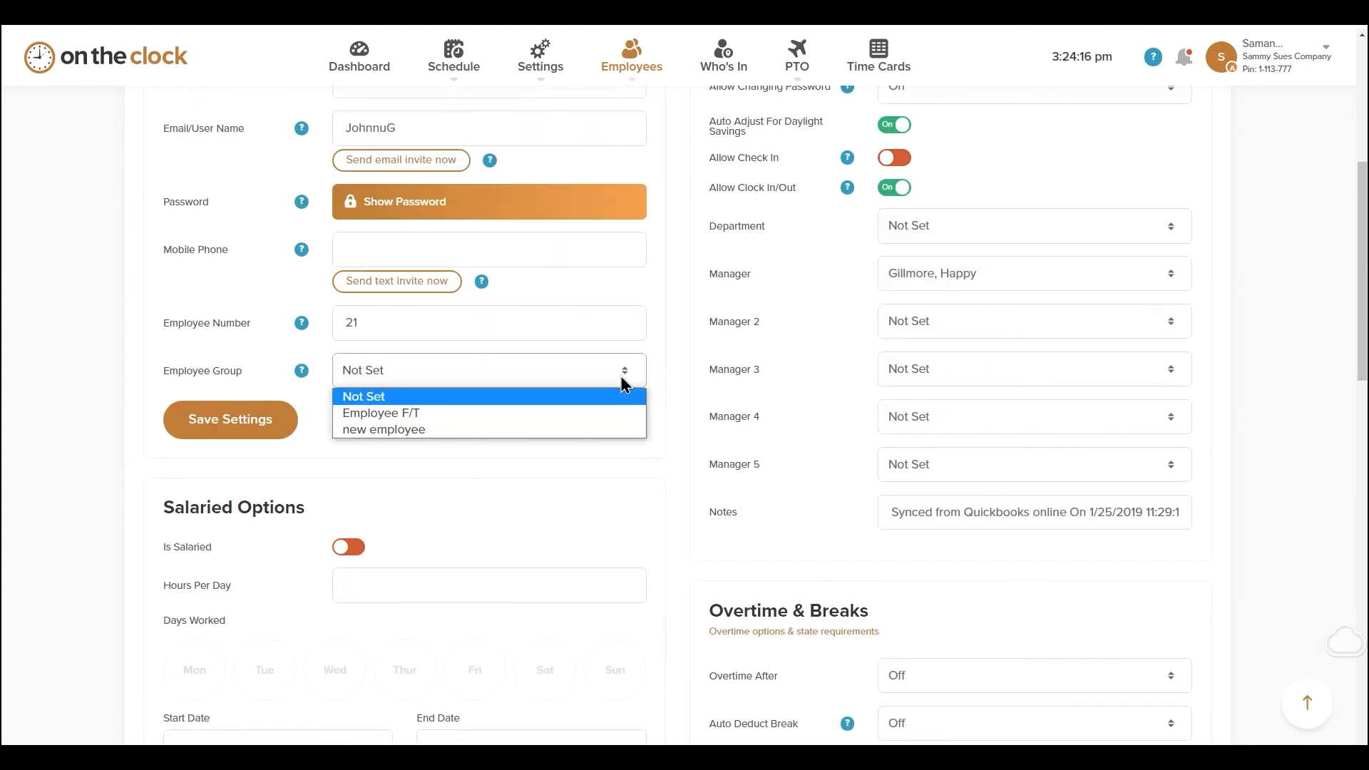
click(414, 410)
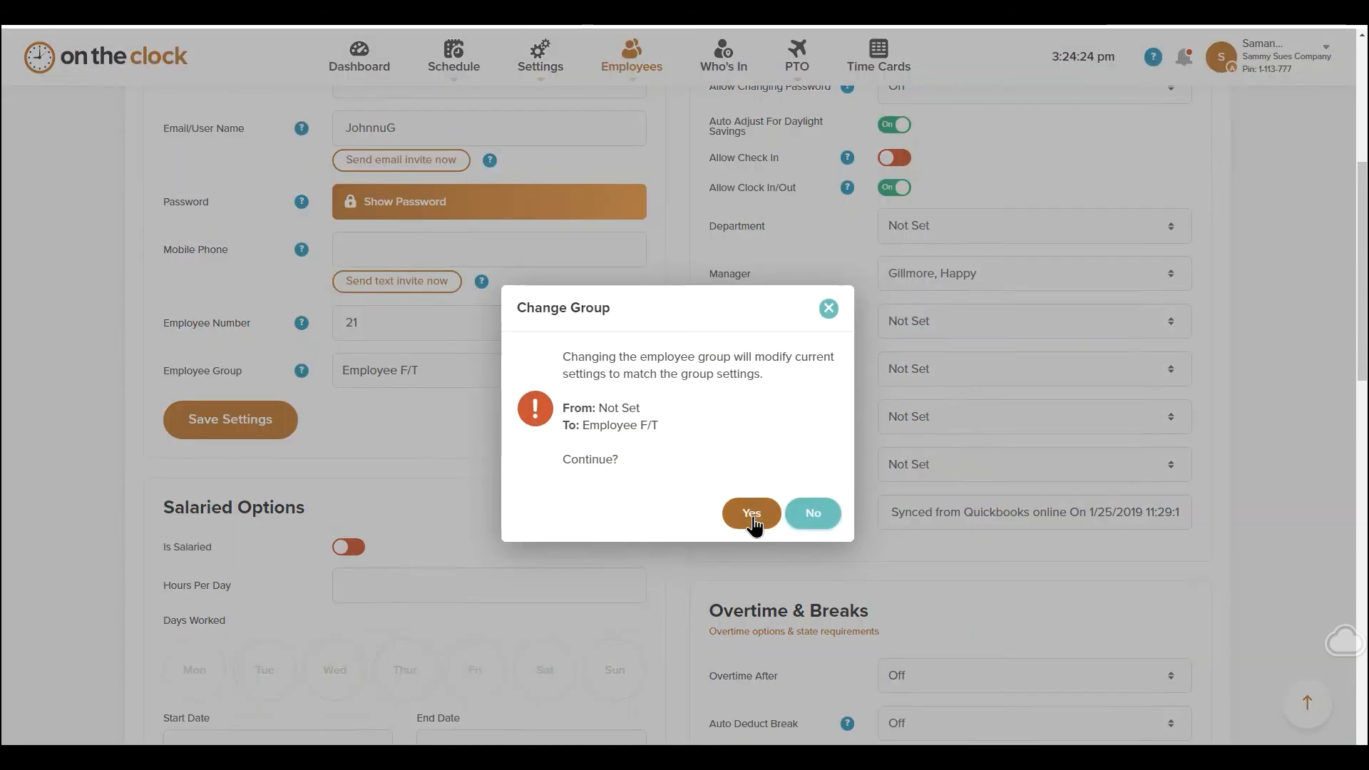
click(748, 514)
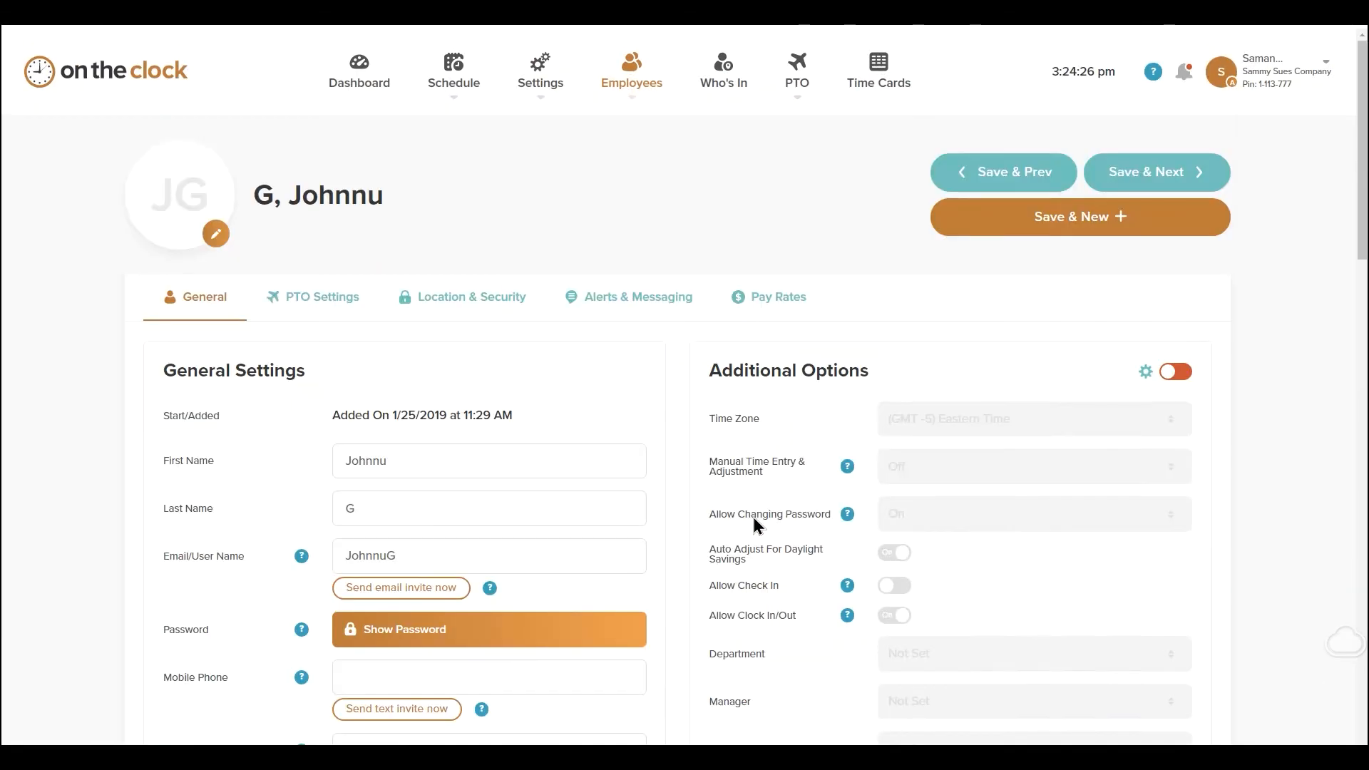